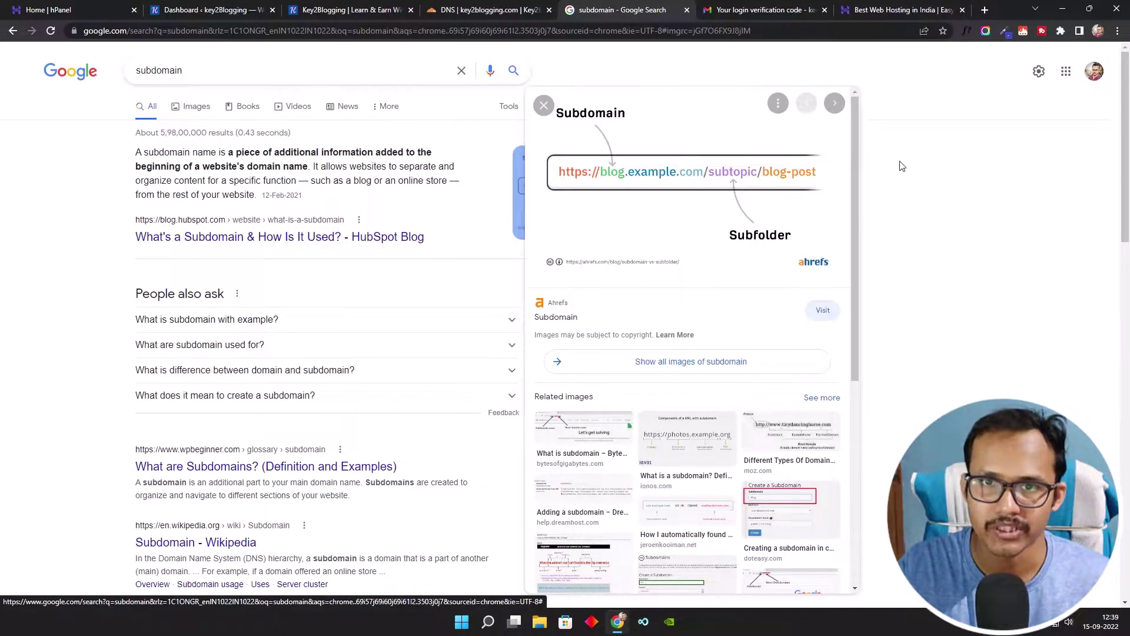
# Compare the Single, Premium and Business web hosting plans on Hostinger, including how many subdomains each one allows.
pyautogui.click(886, 9)
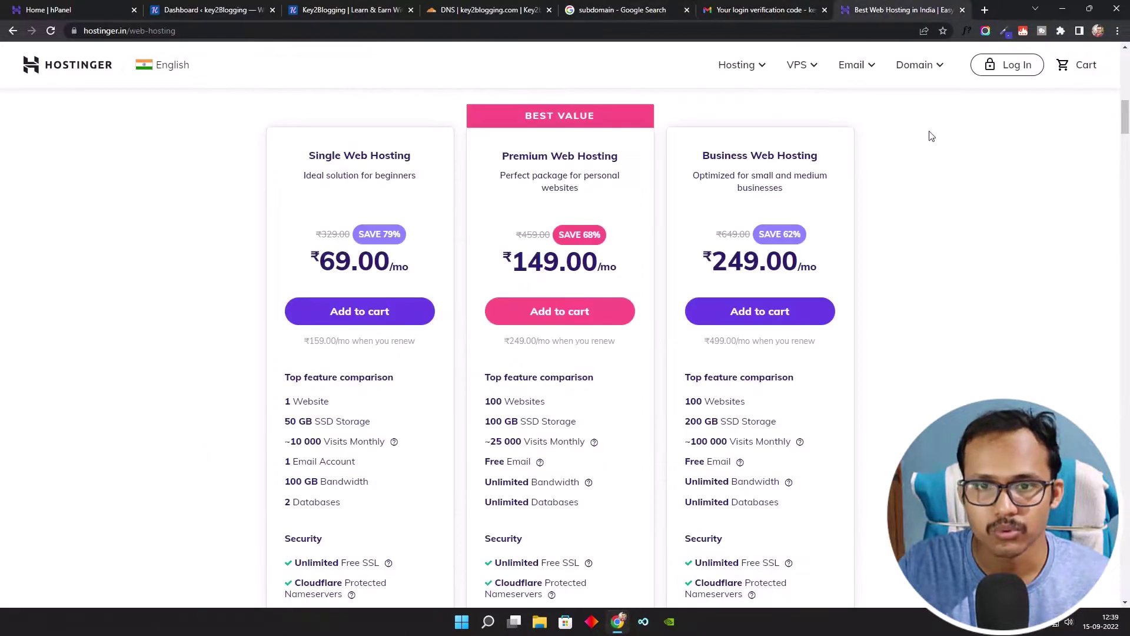
pyautogui.scroll(10, 974, 280)
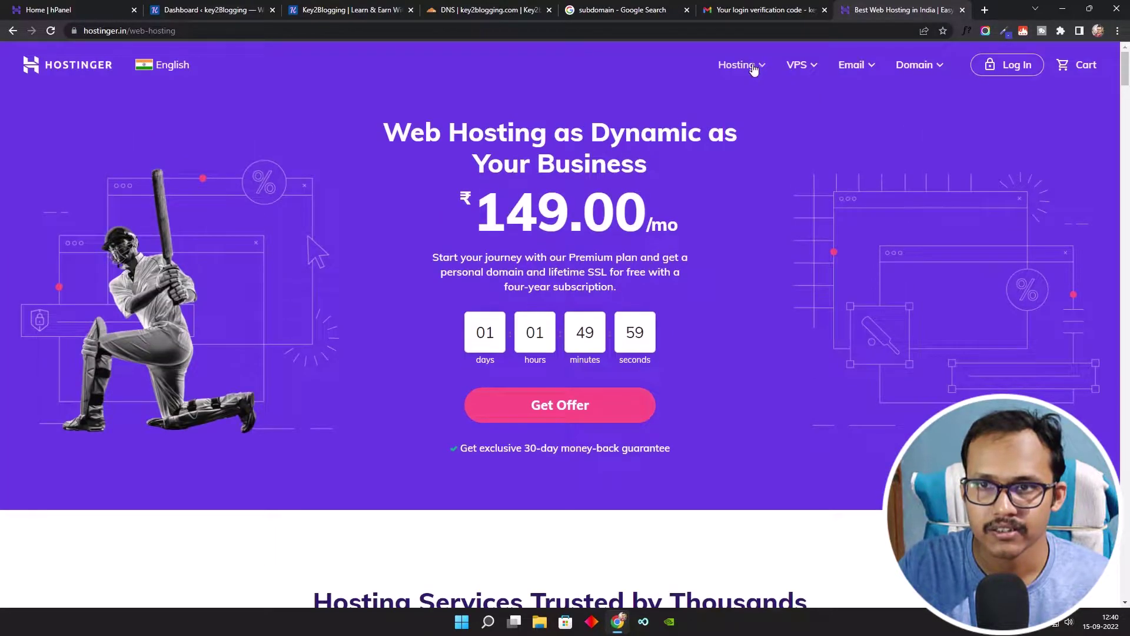
pyautogui.click(753, 70)
pyautogui.scroll(-8, 959, 303)
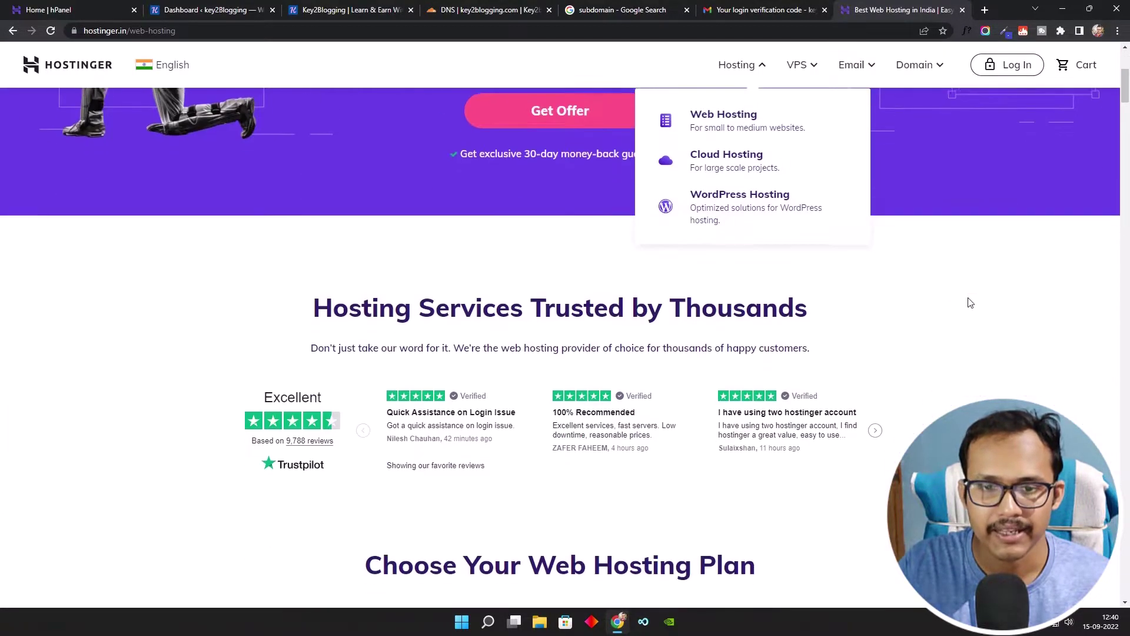
pyautogui.scroll(-6, 941, 312)
pyautogui.scroll(1, 235, 331)
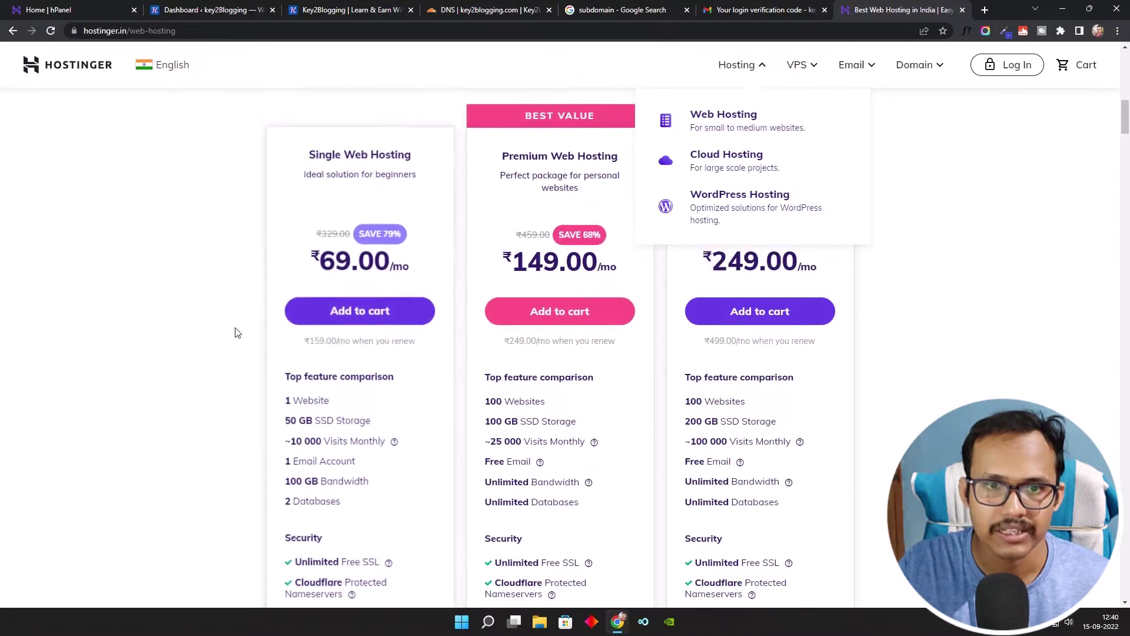
pyautogui.click(269, 290)
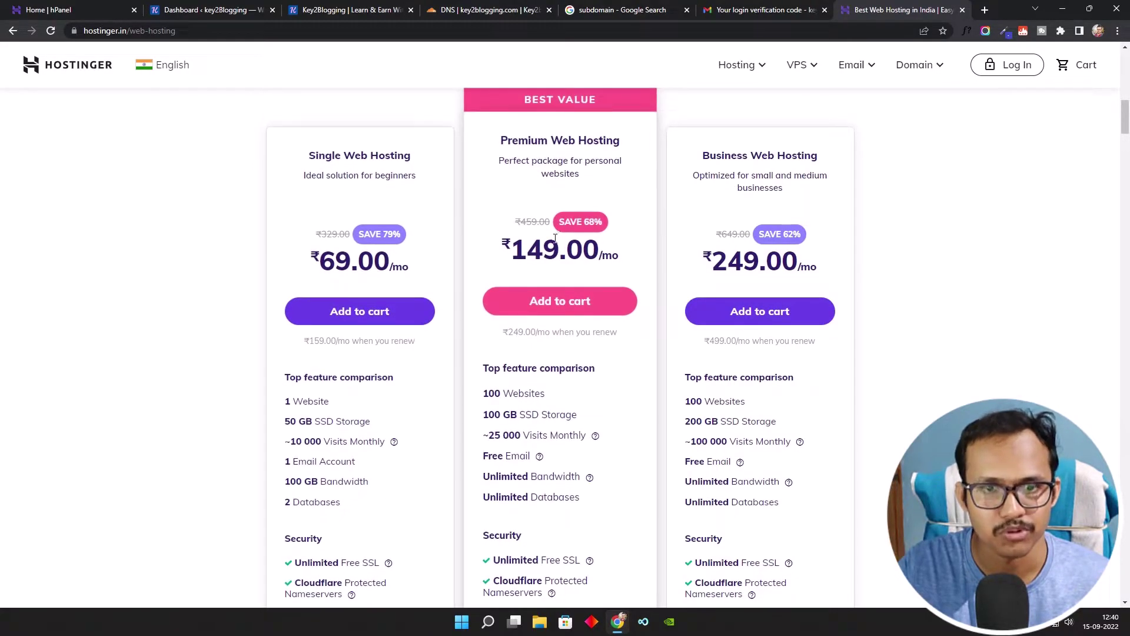
pyautogui.scroll(-10, 389, 433)
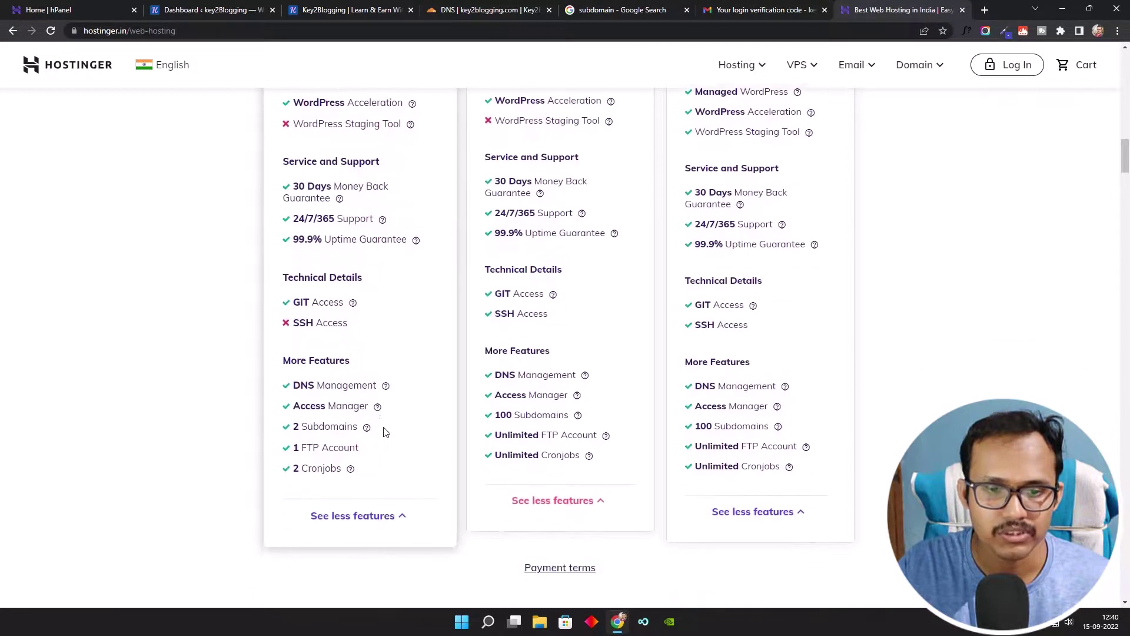
pyautogui.scroll(-2, 385, 433)
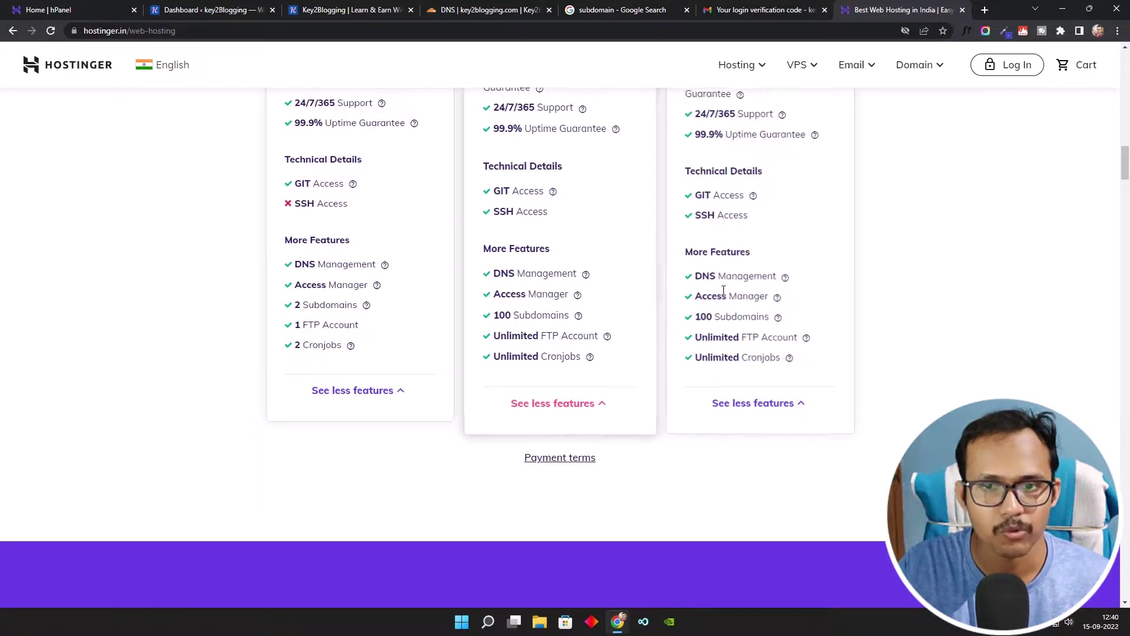
pyautogui.scroll(20, 942, 241)
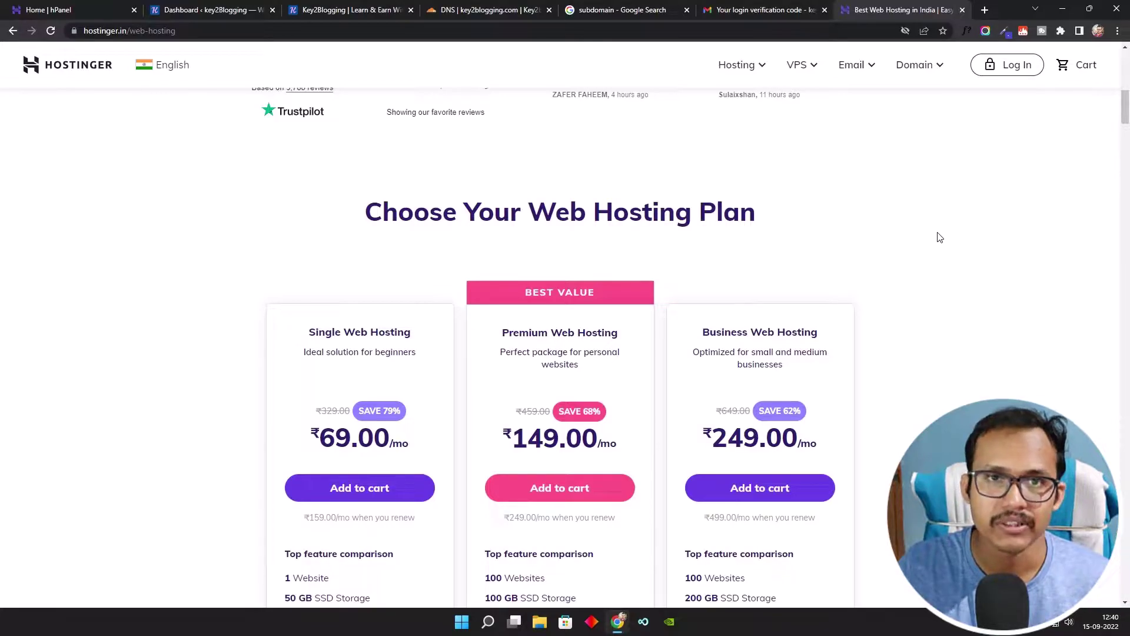
# Go to Hostinger's hPanel and open the subdomain management page for the key2blogging.com hosting account.
pyautogui.click(88, 10)
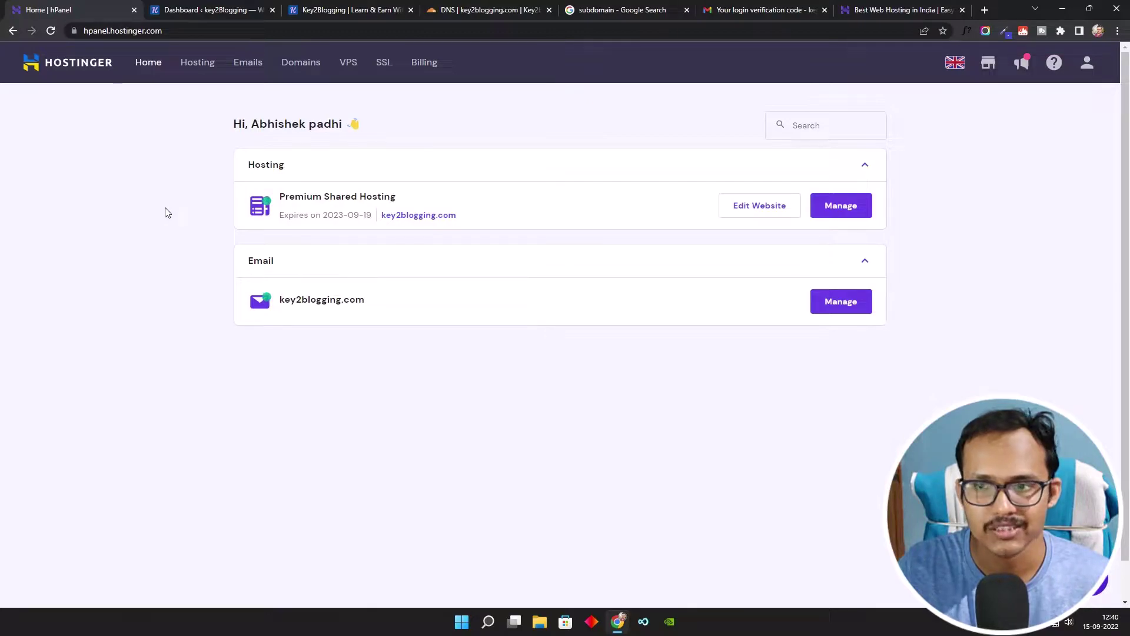
pyautogui.click(197, 68)
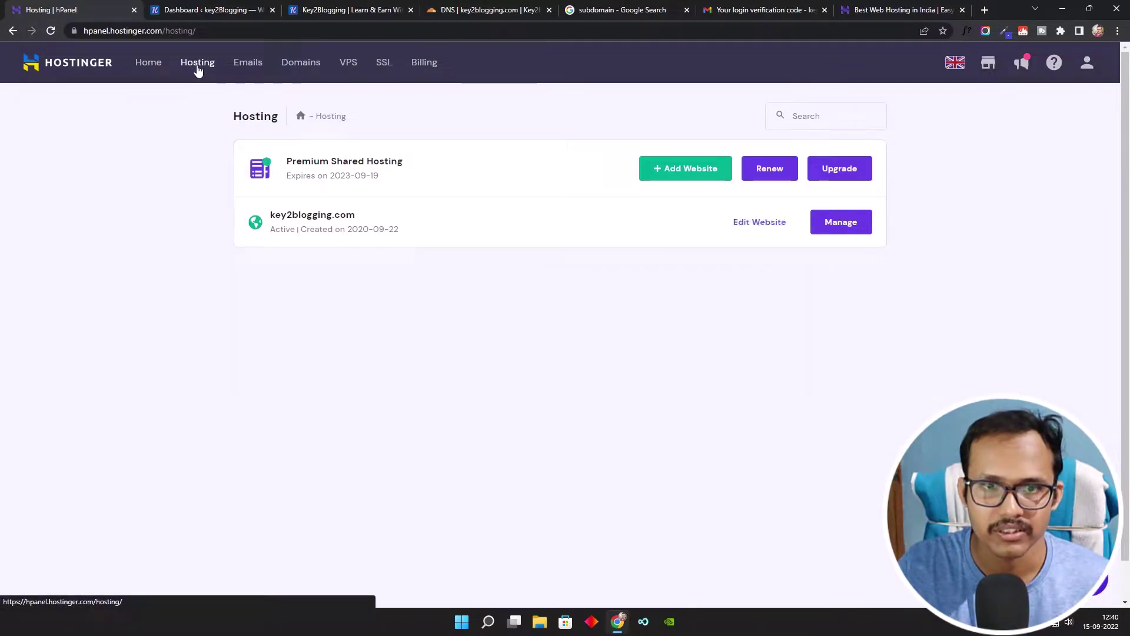
pyautogui.click(847, 231)
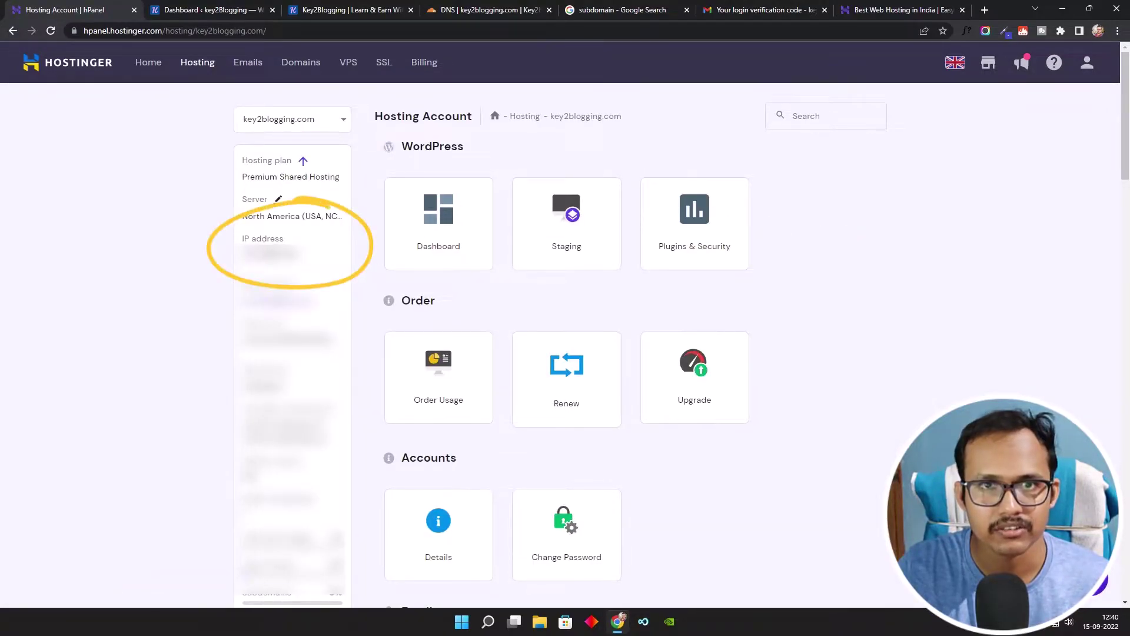
pyautogui.scroll(-8, 860, 293)
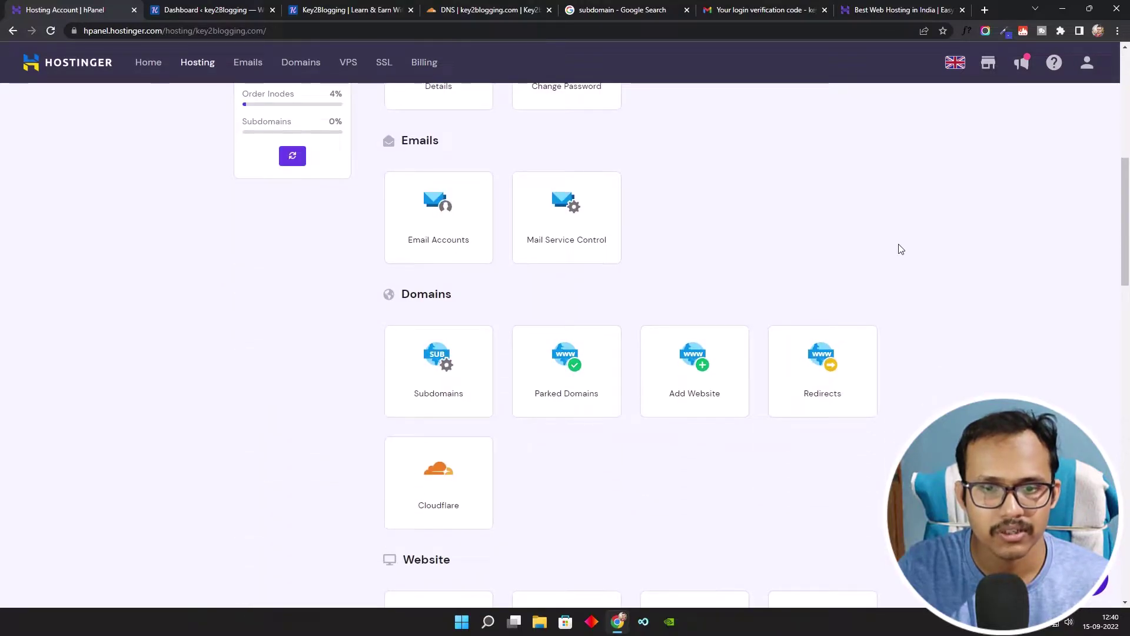
pyautogui.click(453, 379)
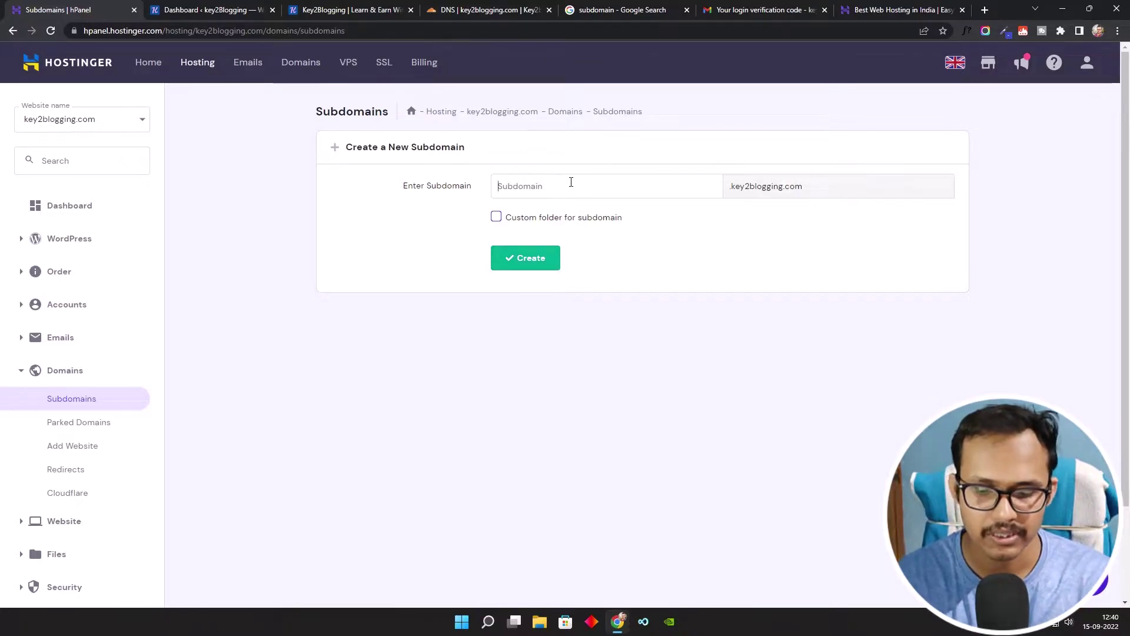
# Create the subdomain learn.key2blogging.com with the custom folder Learn-key2blogging under /public_html/.
pyautogui.write('learn')
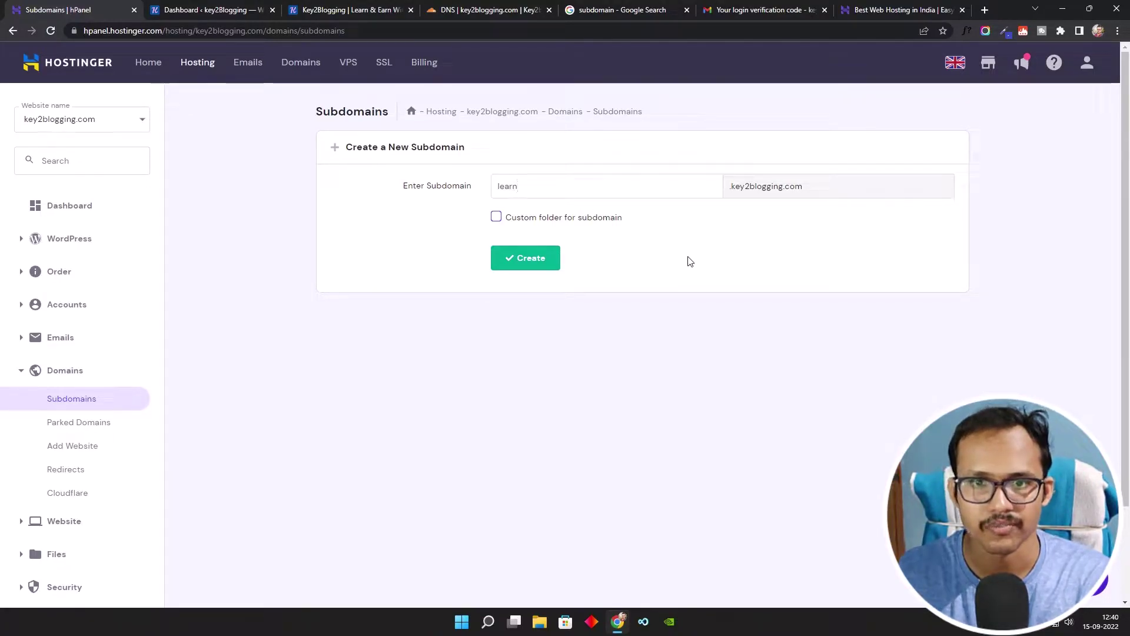
pyautogui.click(496, 217)
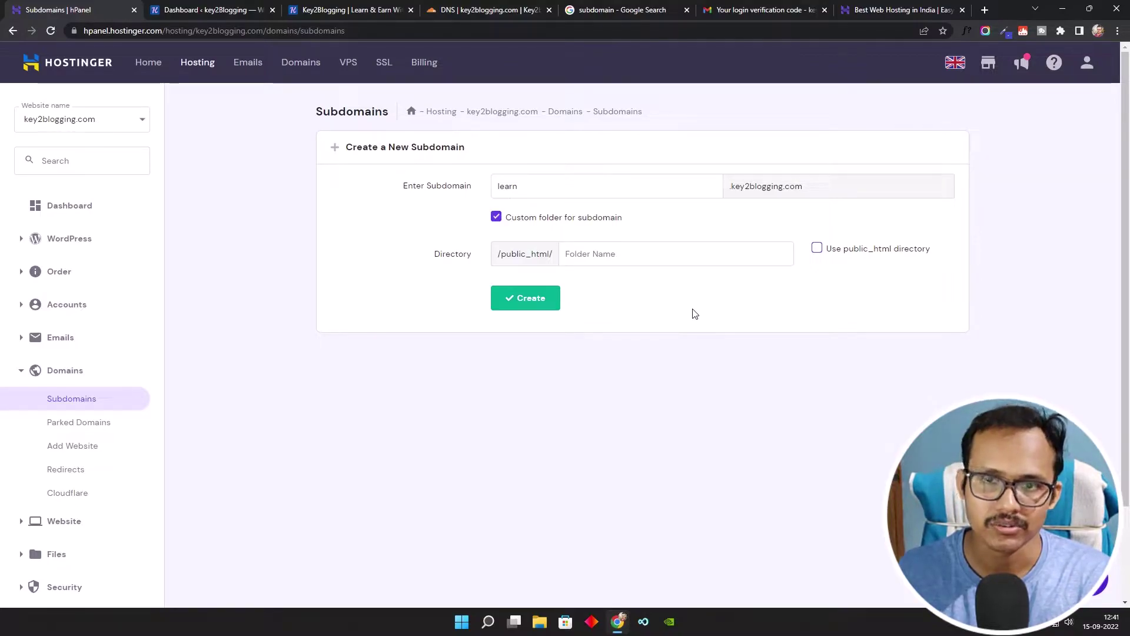
pyautogui.click(614, 253)
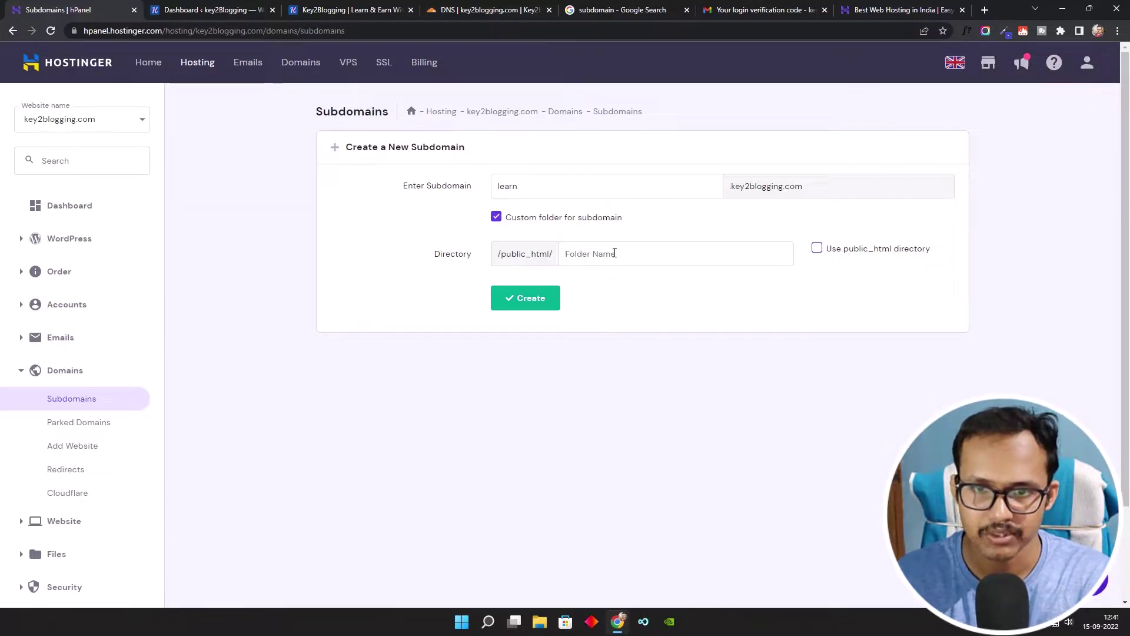
pyautogui.write('Lear')
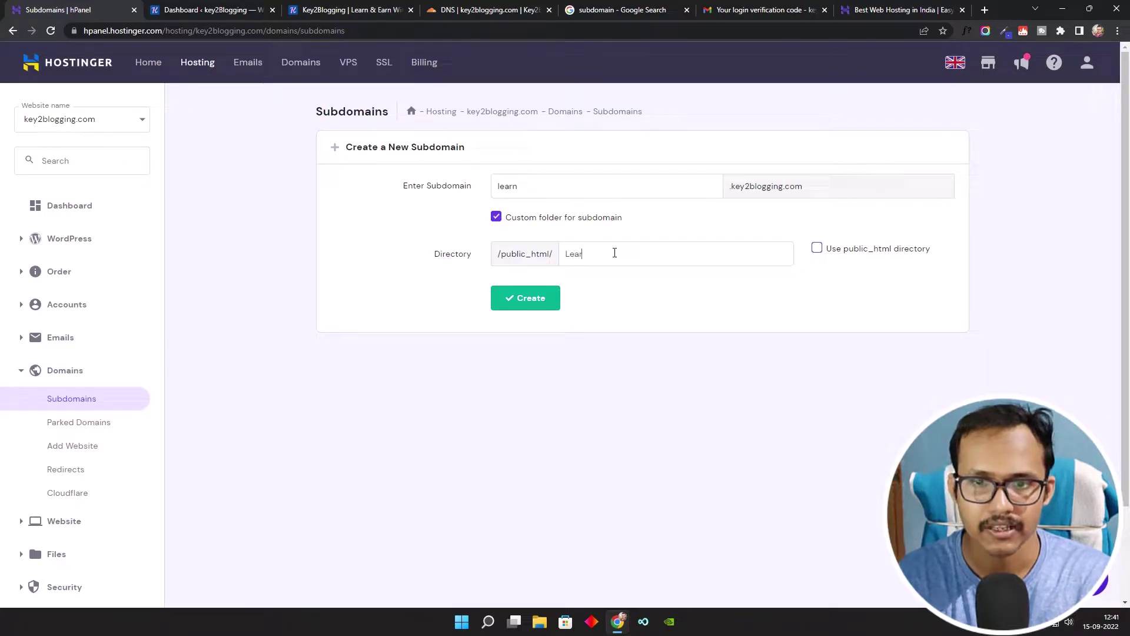
pyautogui.write('n-k')
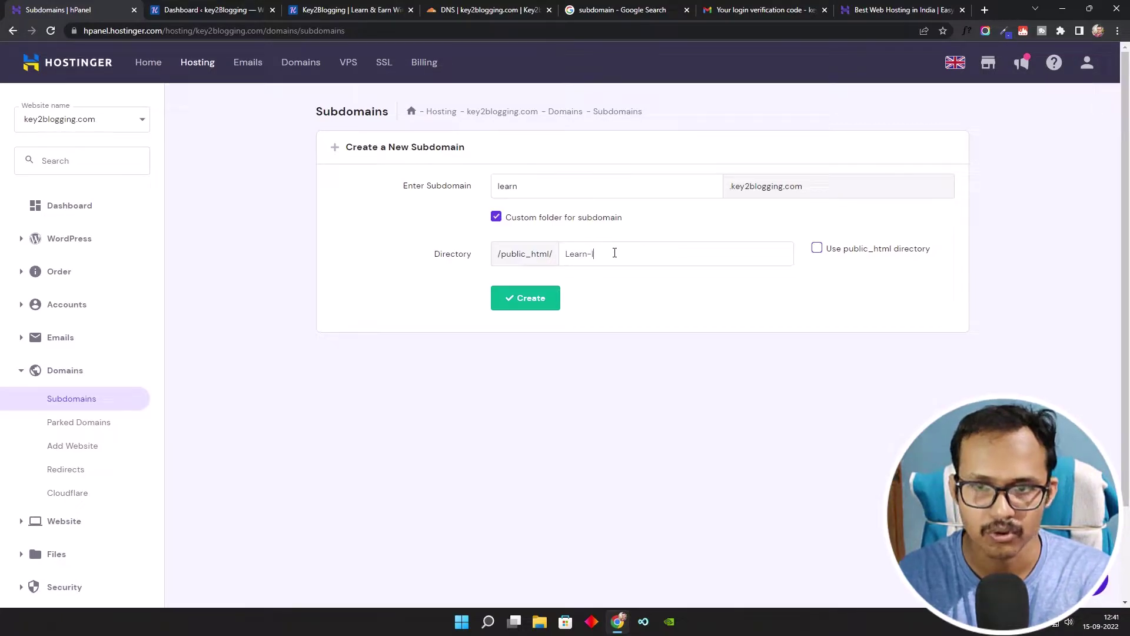
pyautogui.write('e')
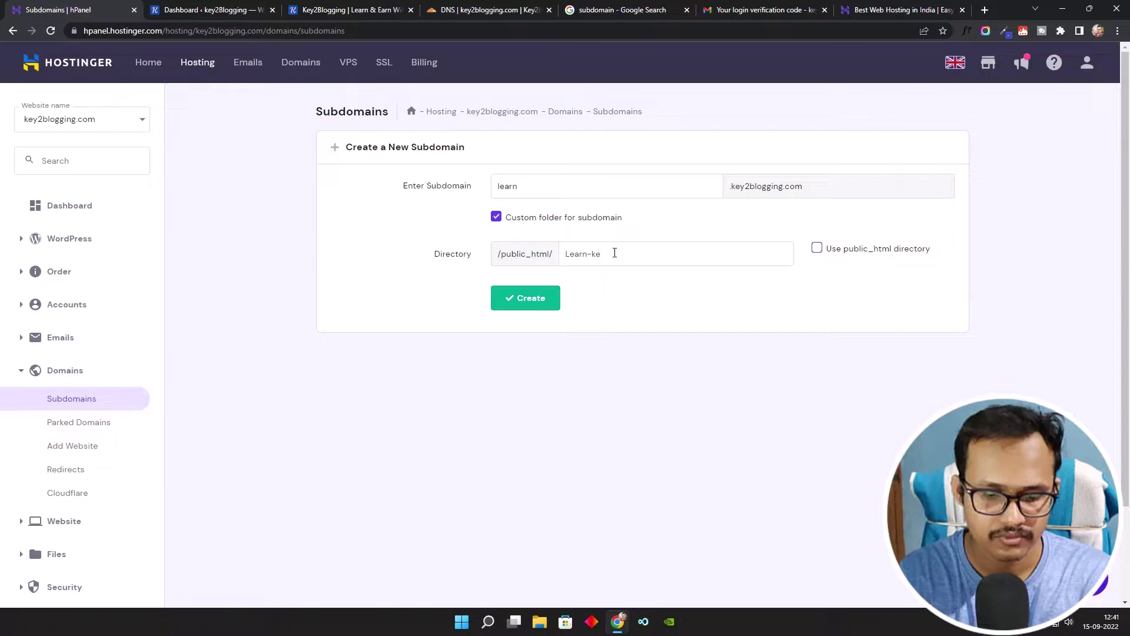
pyautogui.write('y2bloggin')
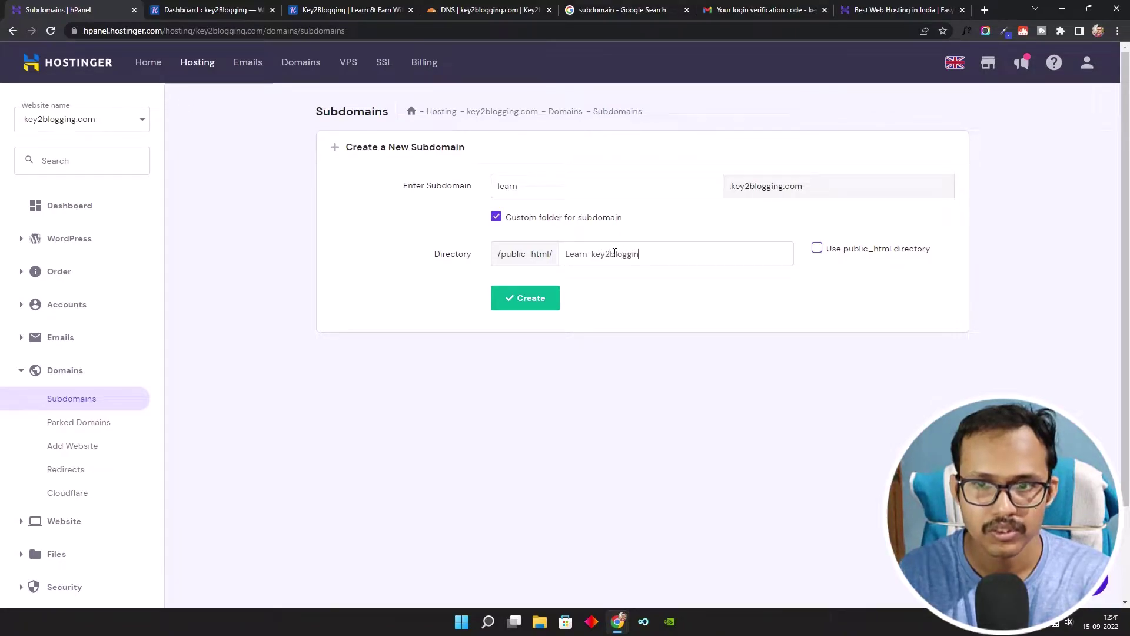
pyautogui.write('g')
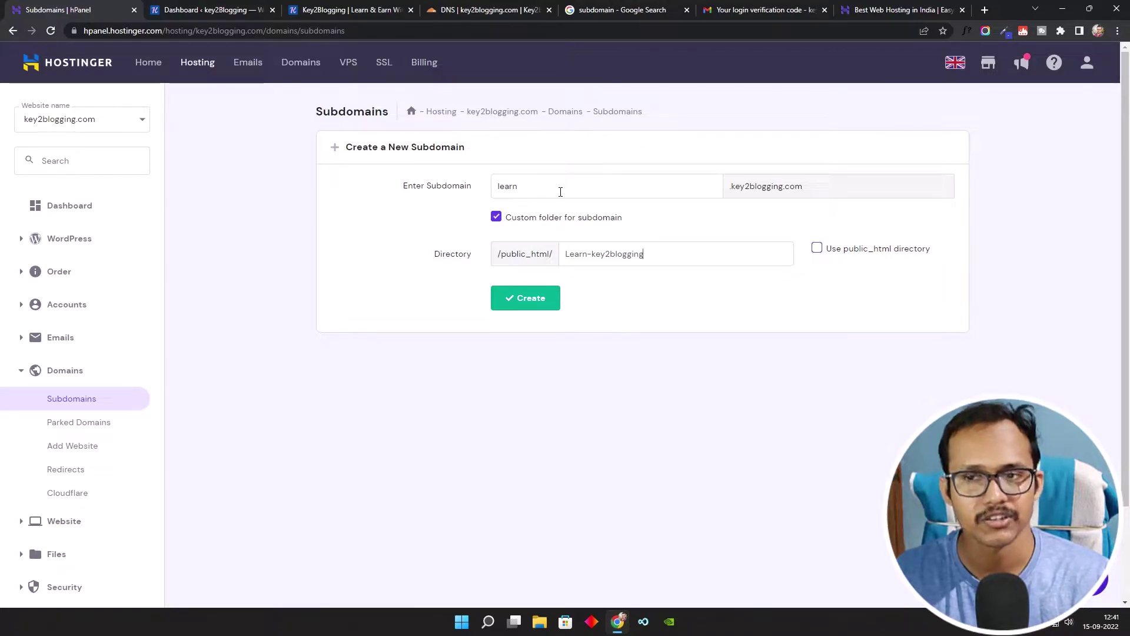
pyautogui.click(529, 305)
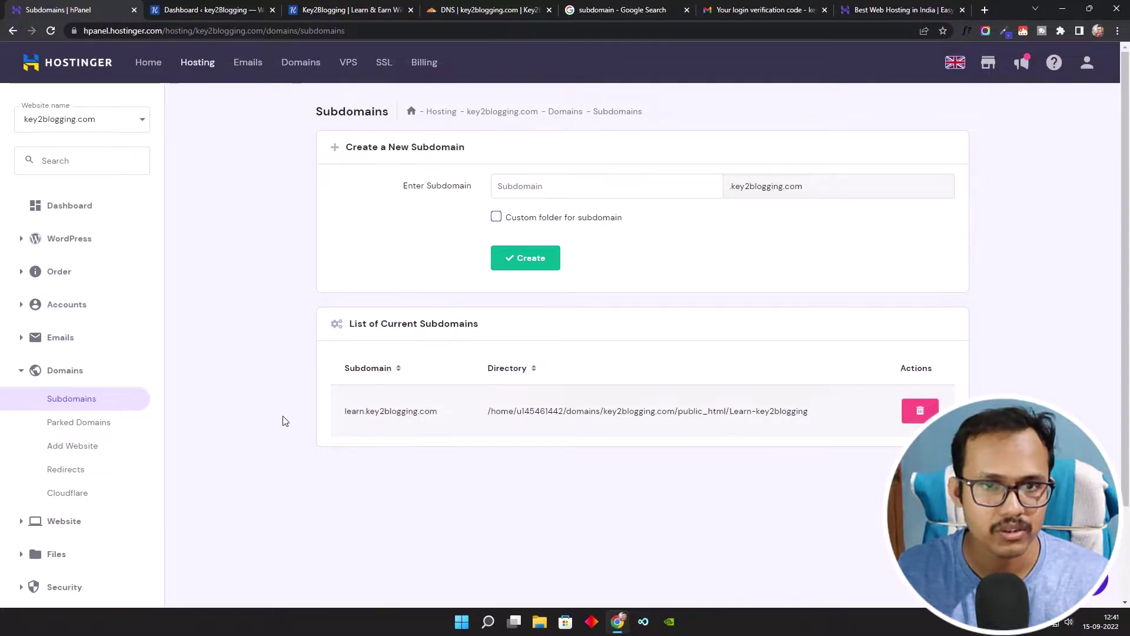
pyautogui.scroll(-2, 259, 425)
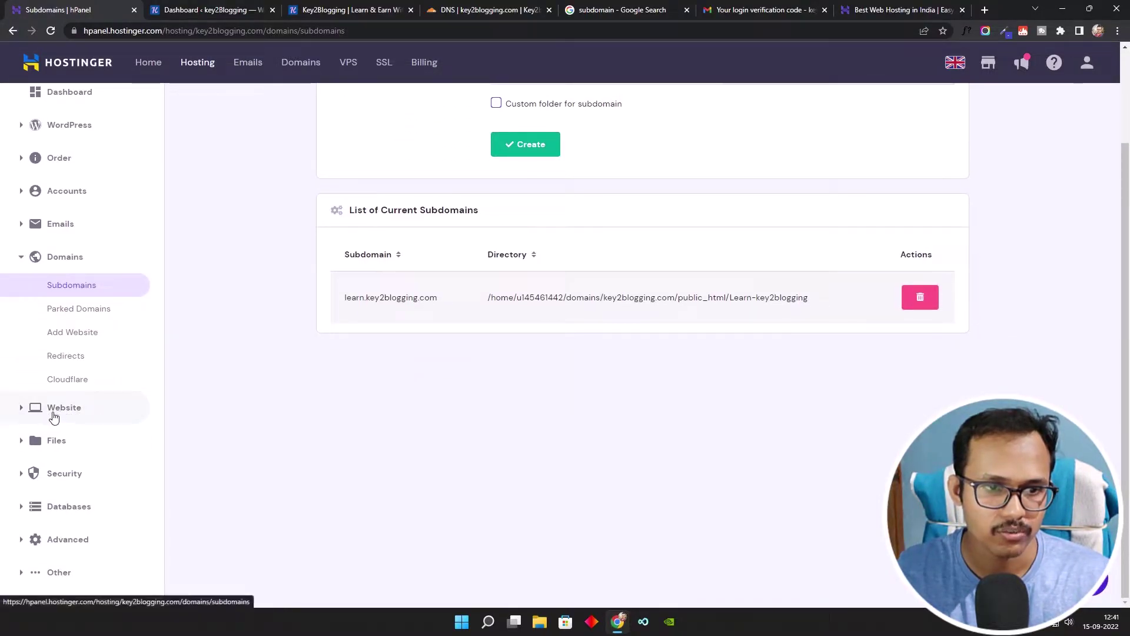
pyautogui.click(50, 412)
pyautogui.click(77, 323)
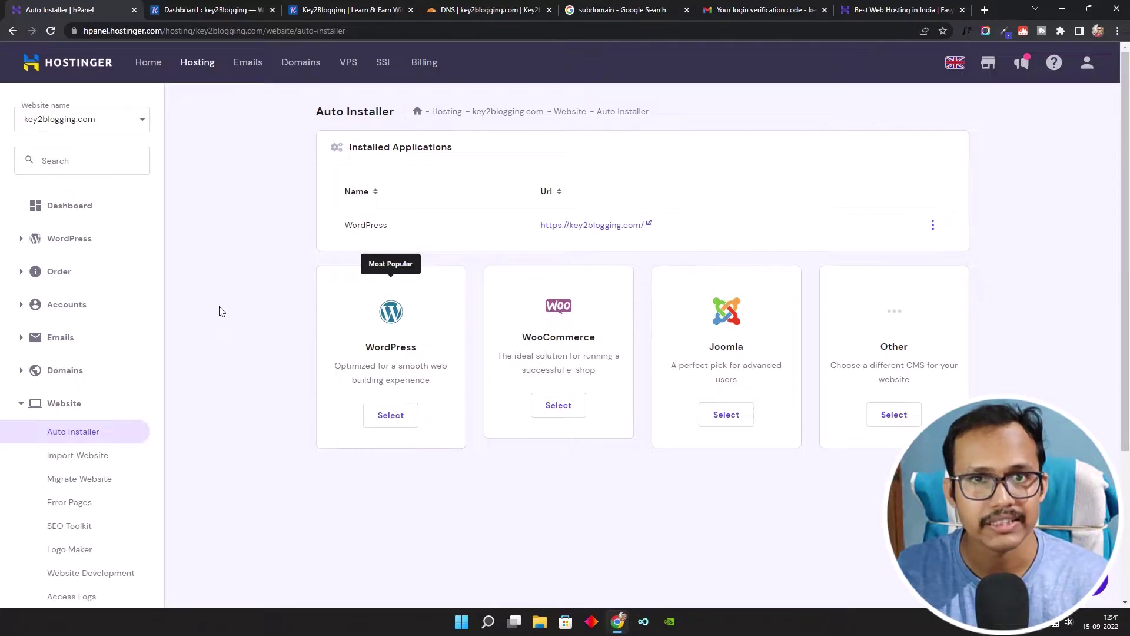
# Check the SSL certificate status of learn.key2blogging.com in its certificate management page.
pyautogui.click(384, 63)
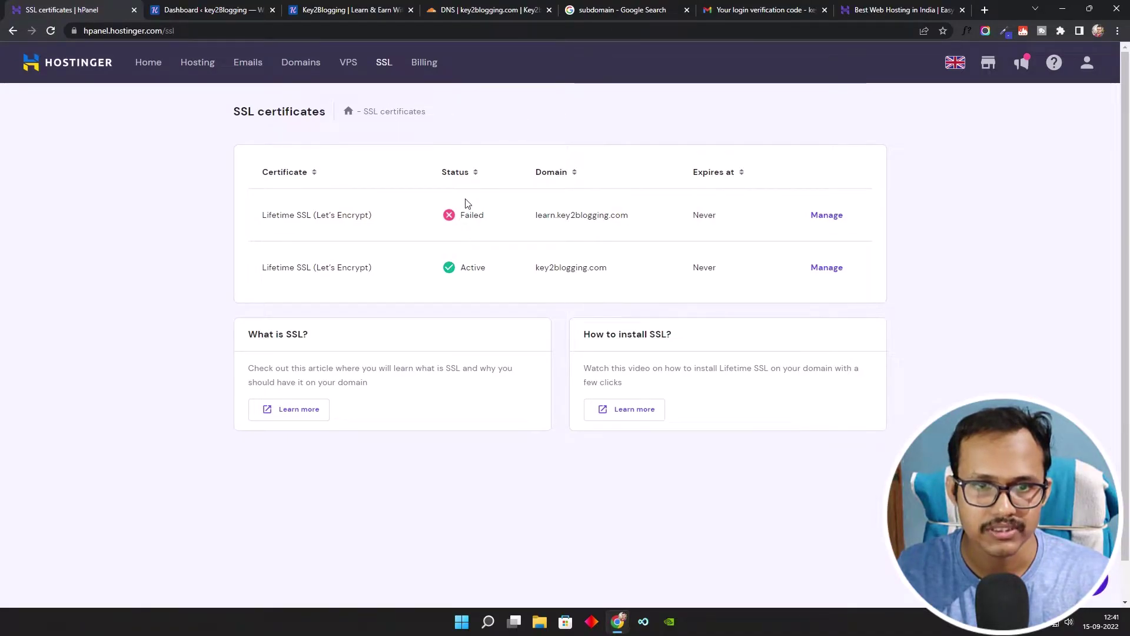
pyautogui.click(841, 214)
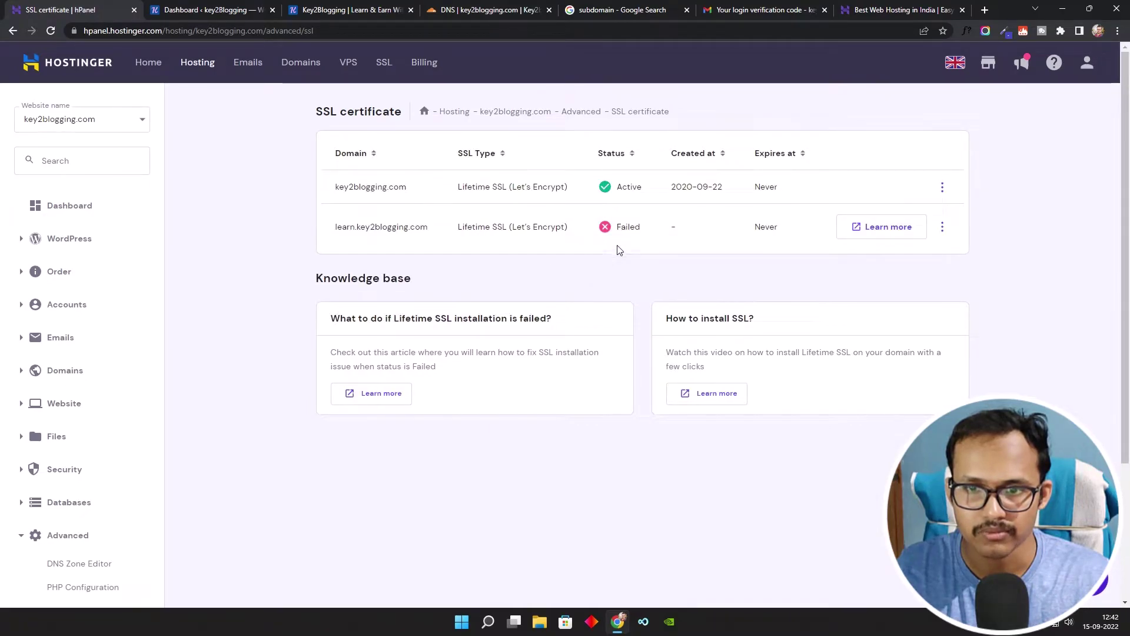
pyautogui.moveTo(620, 232)
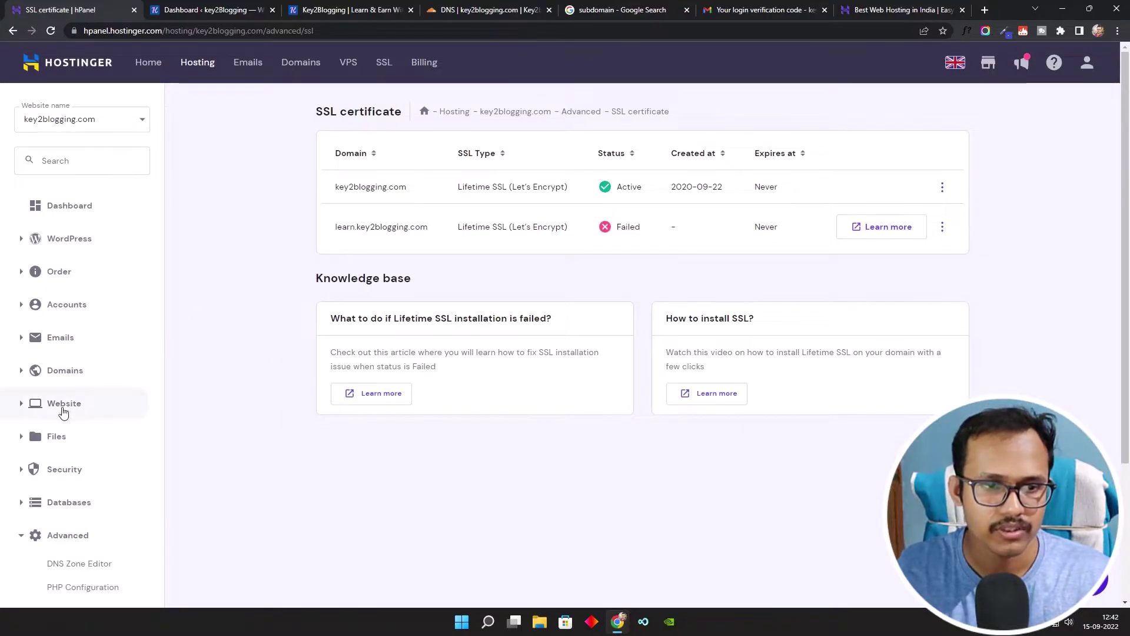
# Start a WordPress installation from the Auto Installer and set the website title to Learn Key2Blogging.
pyautogui.click(29, 405)
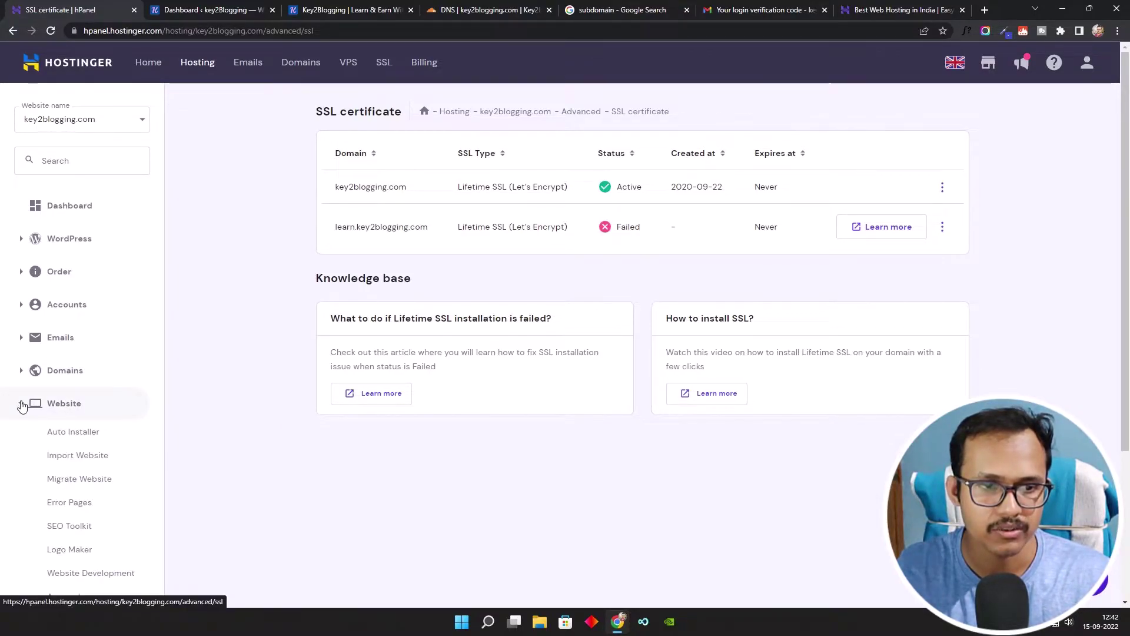
pyautogui.click(75, 436)
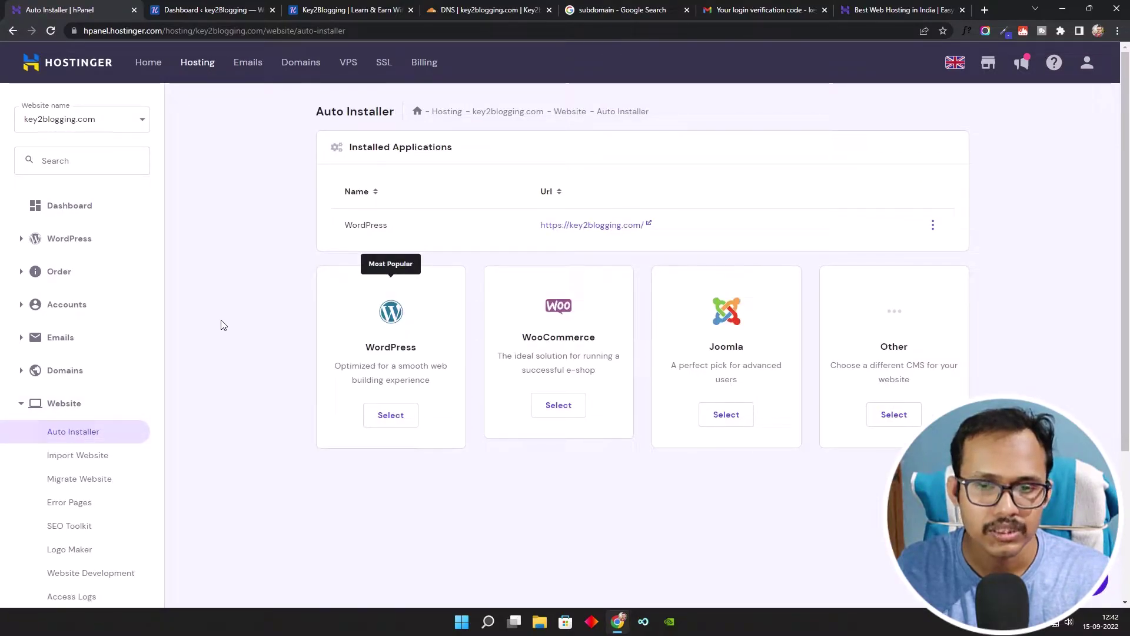
pyautogui.click(384, 417)
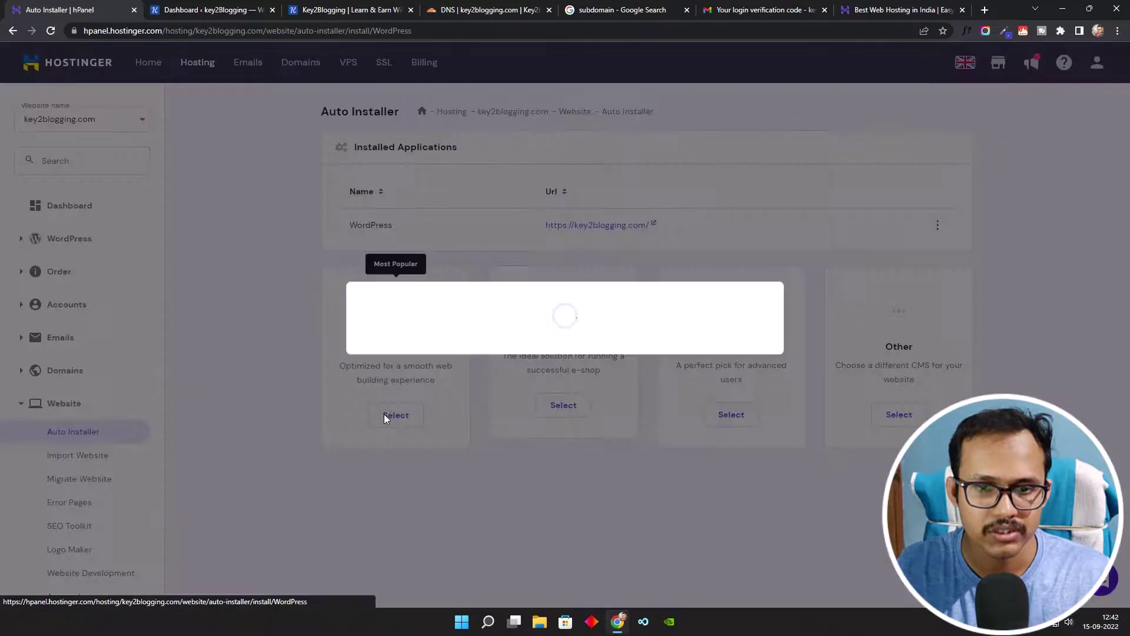
pyautogui.click(456, 289)
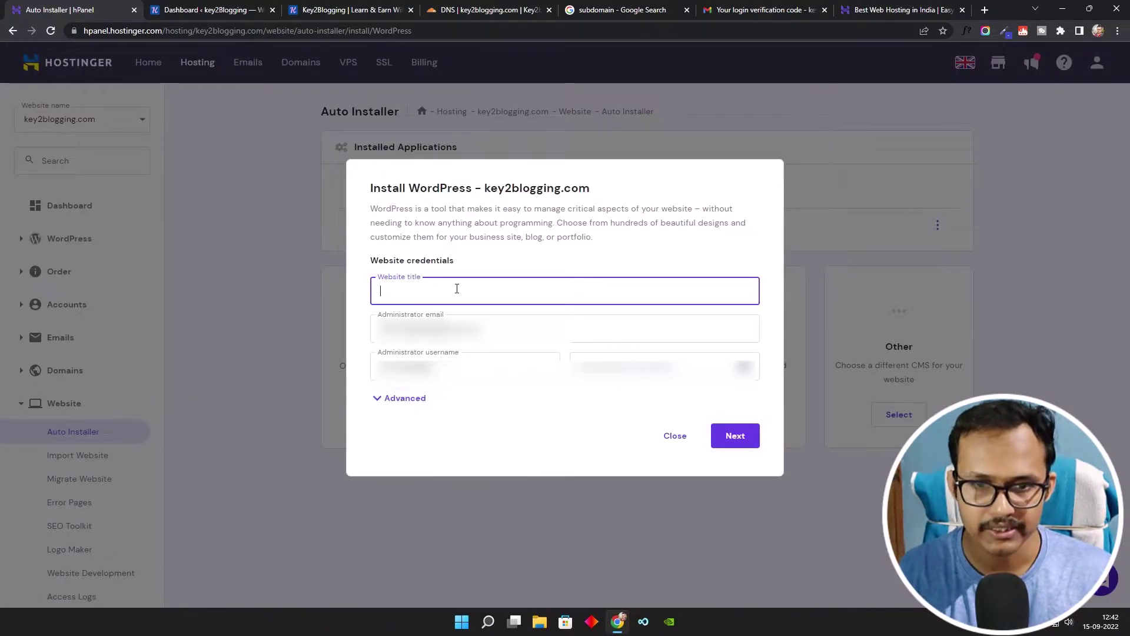
pyautogui.write('Learn')
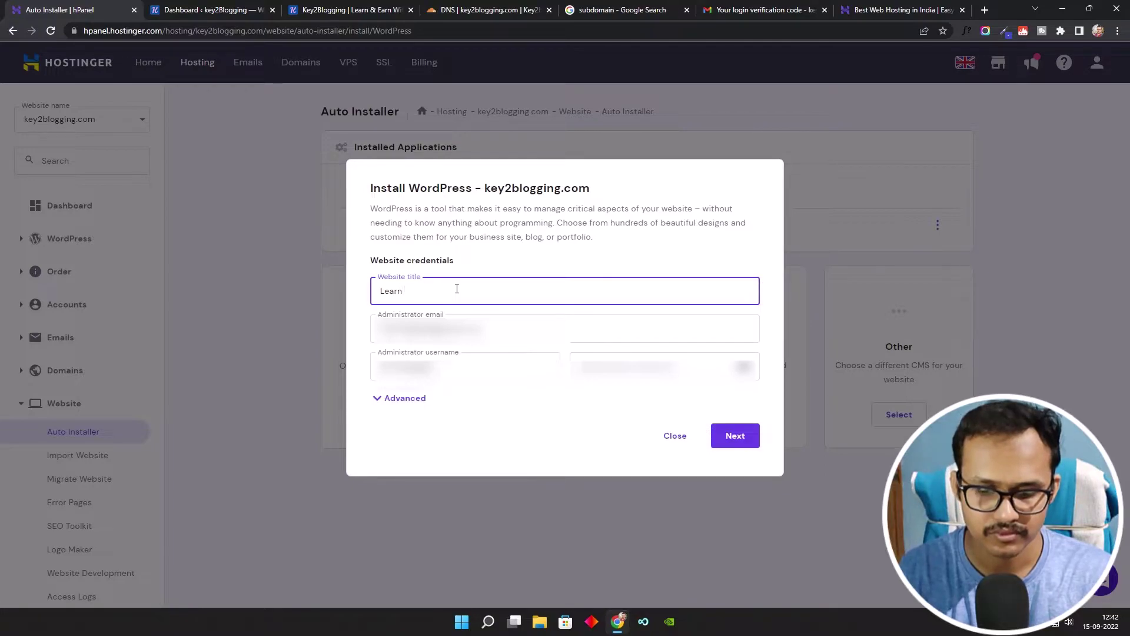
pyautogui.write(' Key2')
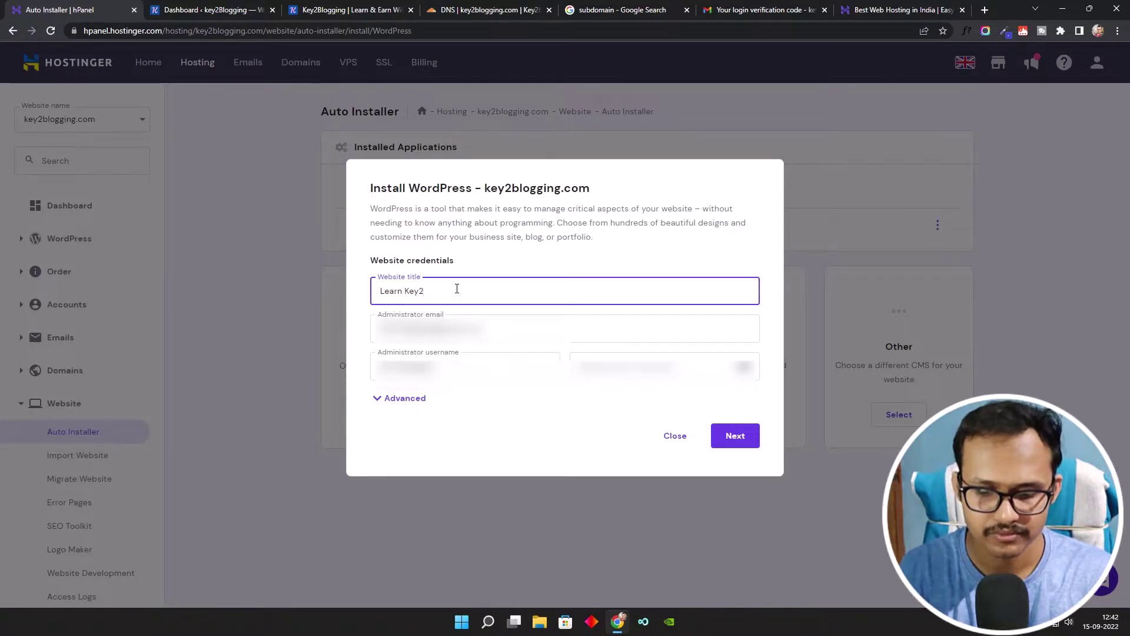
pyautogui.write('Blogging')
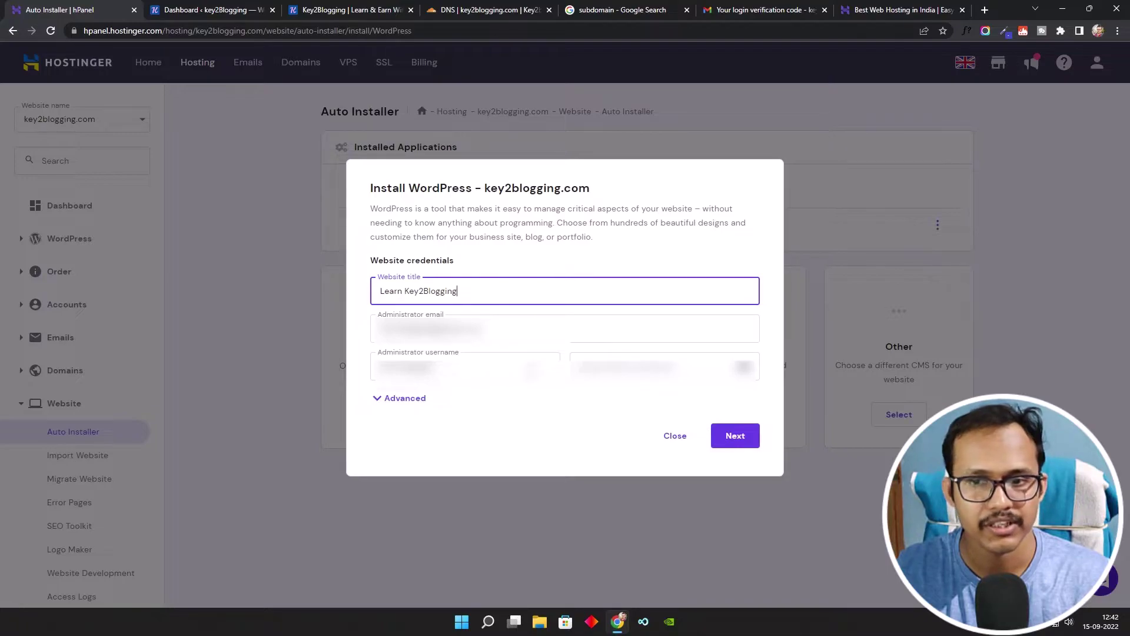
# Replace the WordPress administrator password with the chosen account password.
pyautogui.click(647, 366)
pyautogui.rightClick(625, 377)
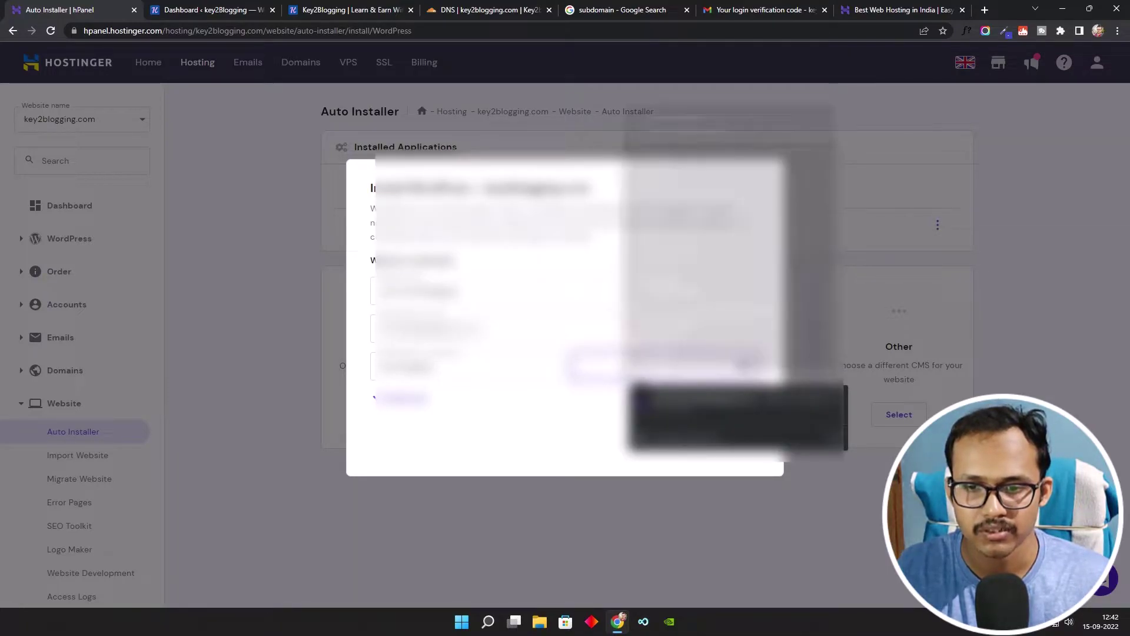
pyautogui.click(689, 120)
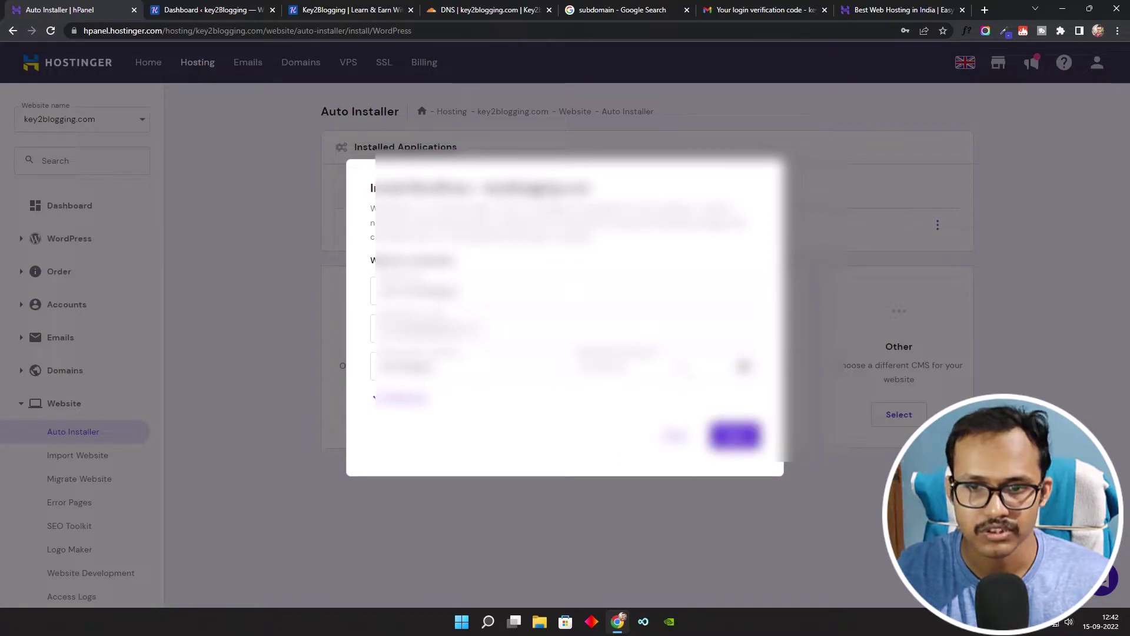
pyautogui.doubleClick(617, 366)
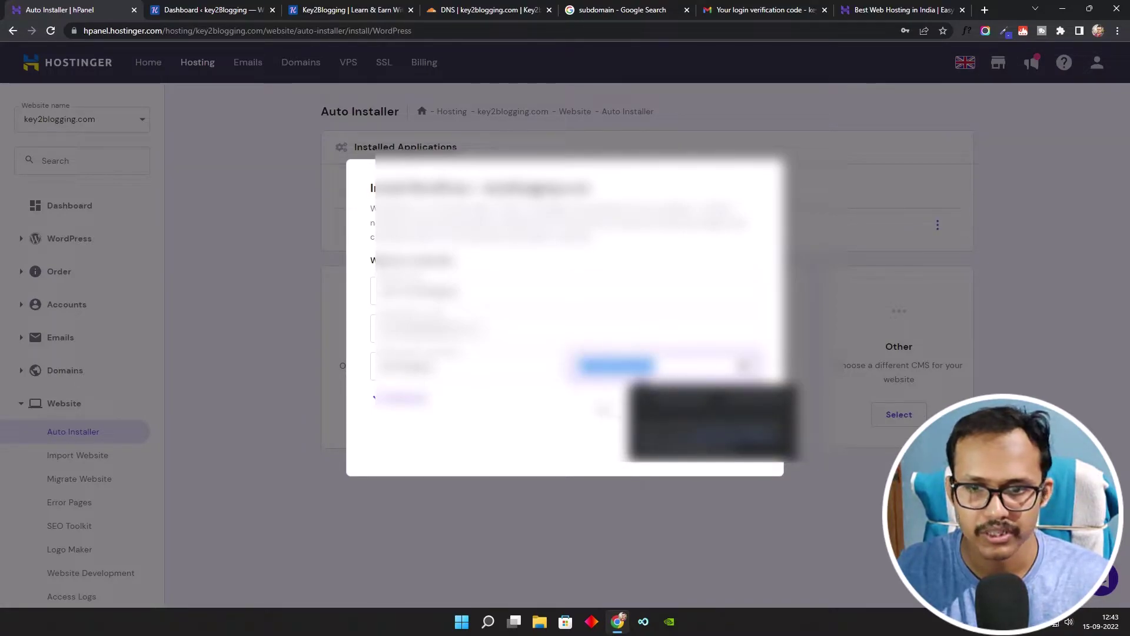
pyautogui.click(602, 408)
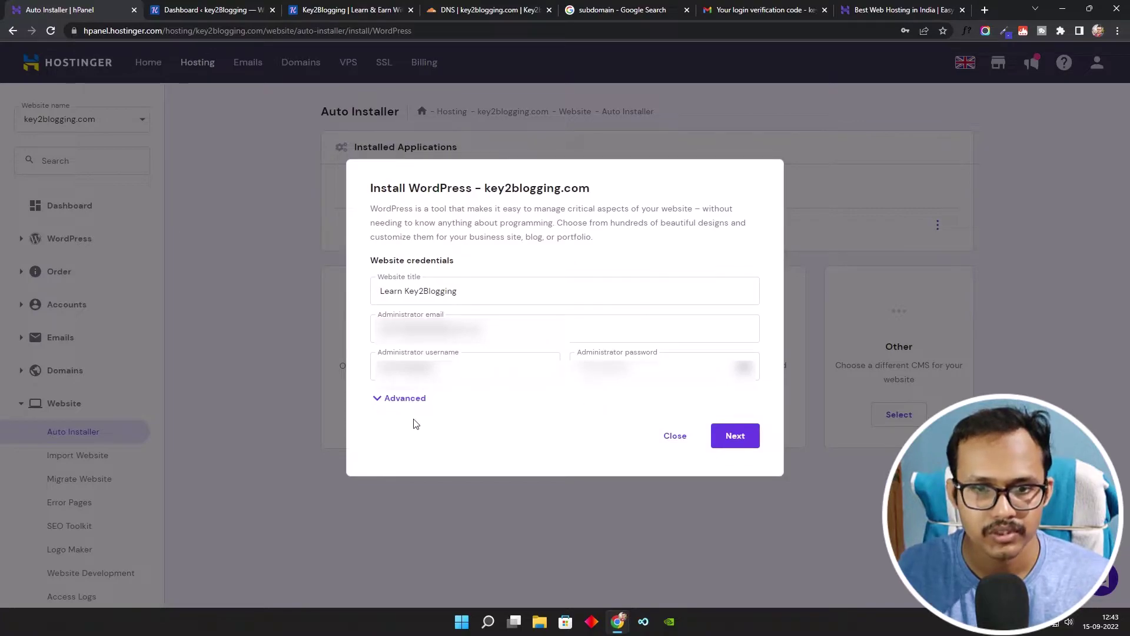
pyautogui.click(398, 400)
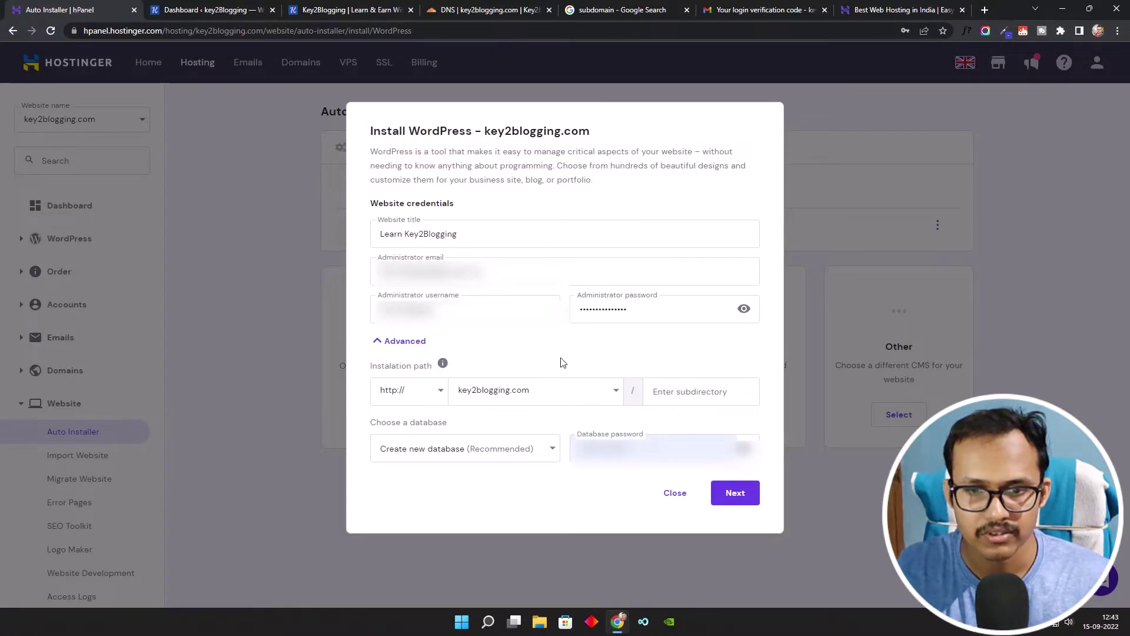
pyautogui.click(435, 398)
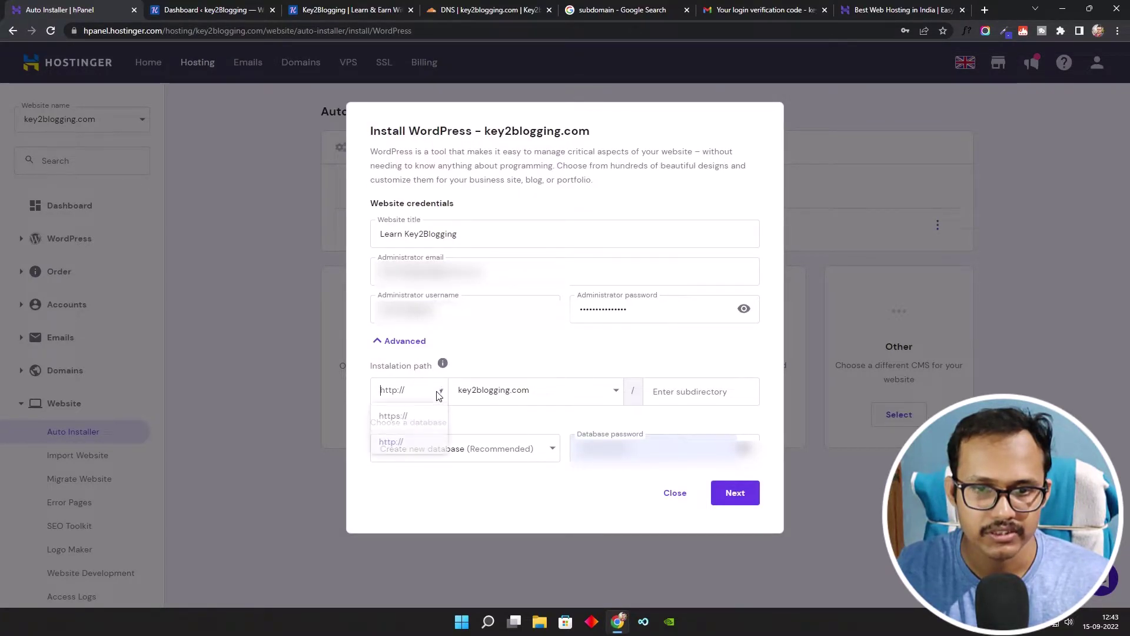
pyautogui.click(411, 419)
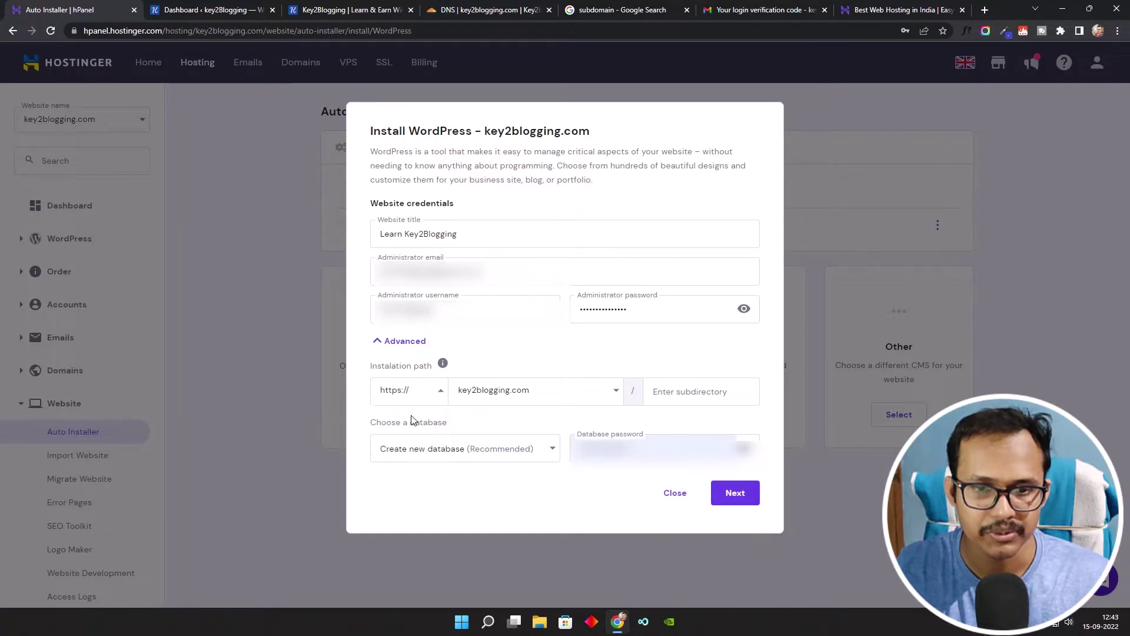
pyautogui.click(610, 395)
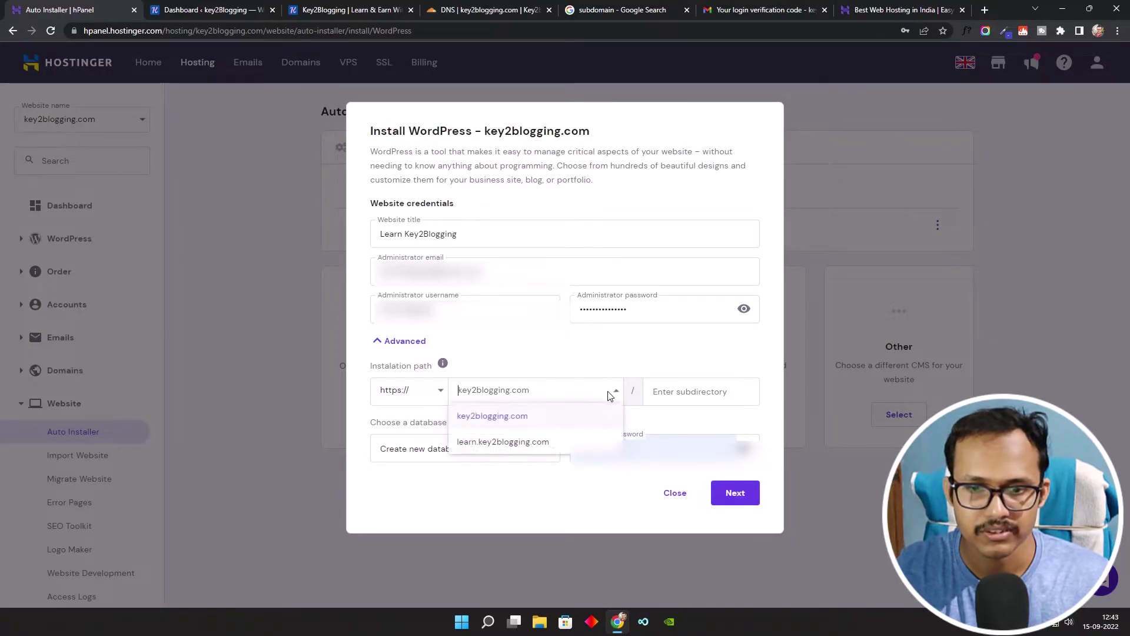
pyautogui.click(533, 448)
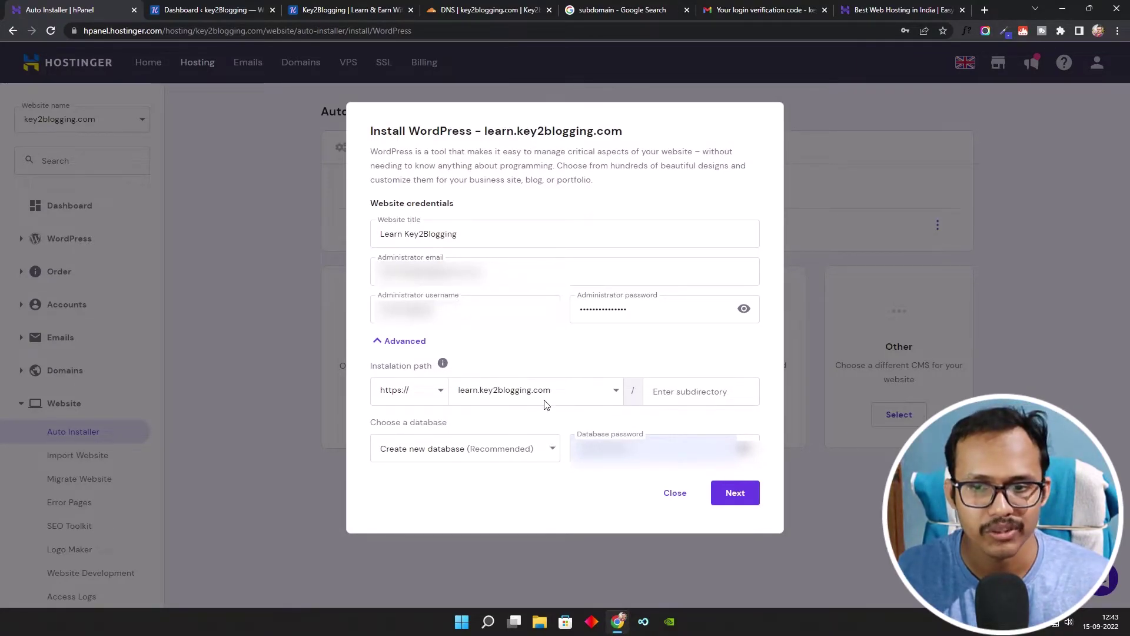
# Choose to create a new database, fill in the database password, and continue to the version and update settings.
pyautogui.click(444, 452)
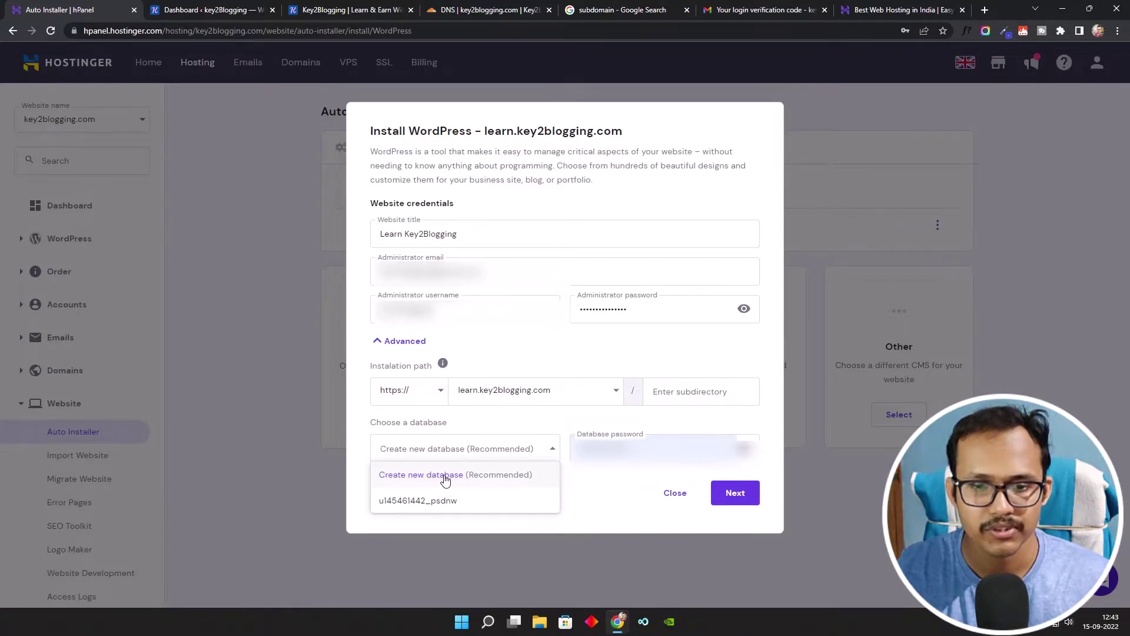
pyautogui.click(445, 476)
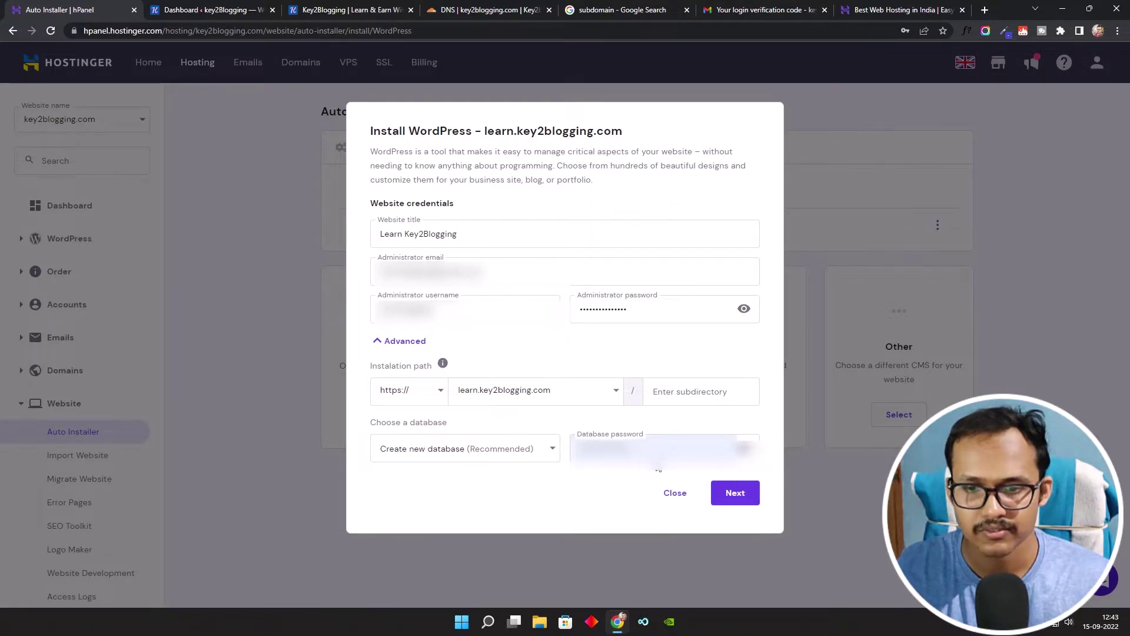
pyautogui.click(656, 453)
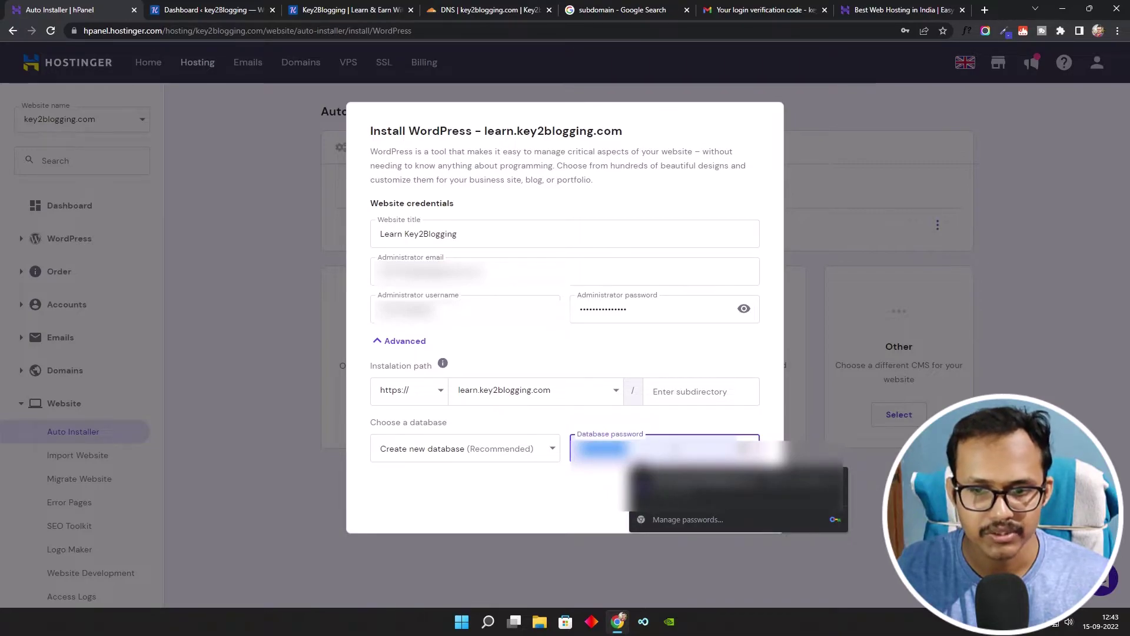
pyautogui.press('Return')
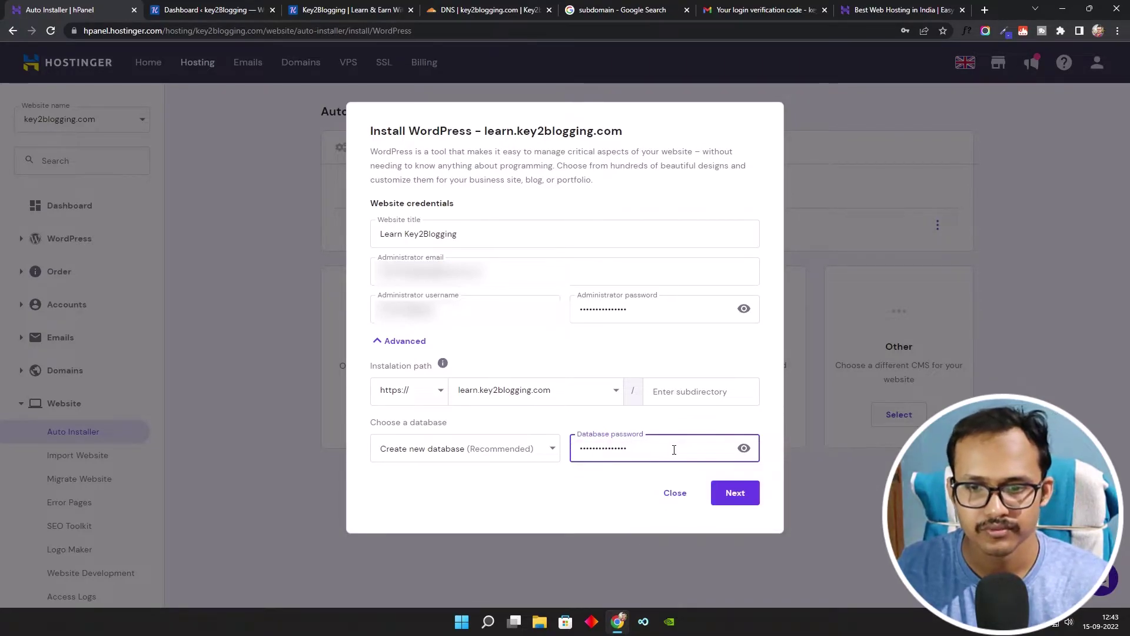
pyautogui.click(733, 493)
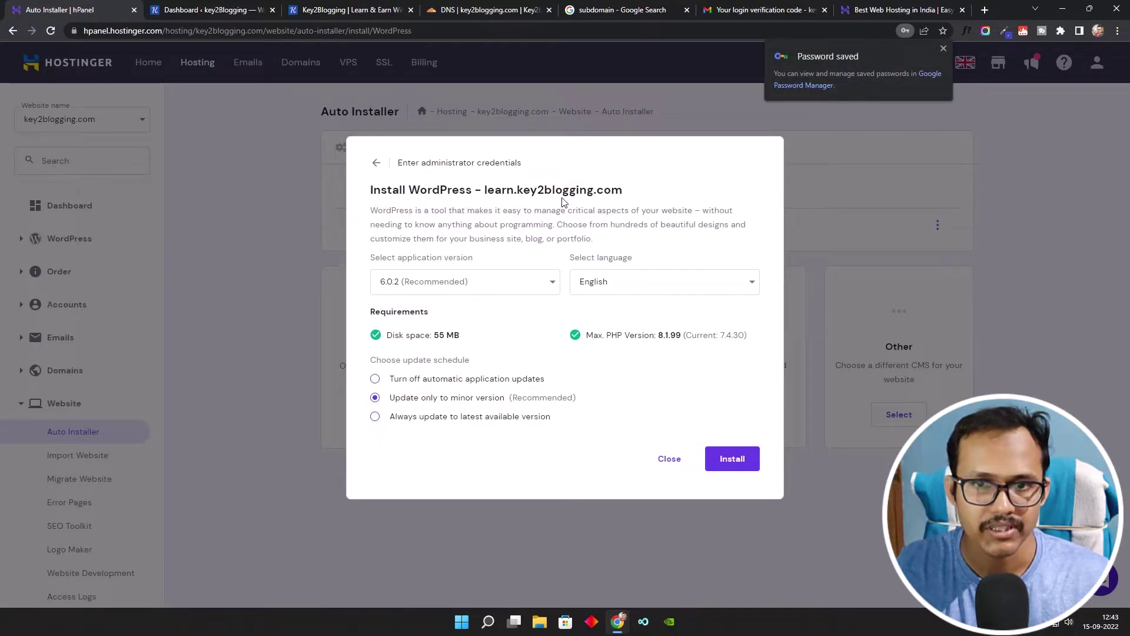
# Set the update schedule to minor versions only and install WordPress 6.0.2 in English on learn.key2blogging.com.
pyautogui.click(944, 48)
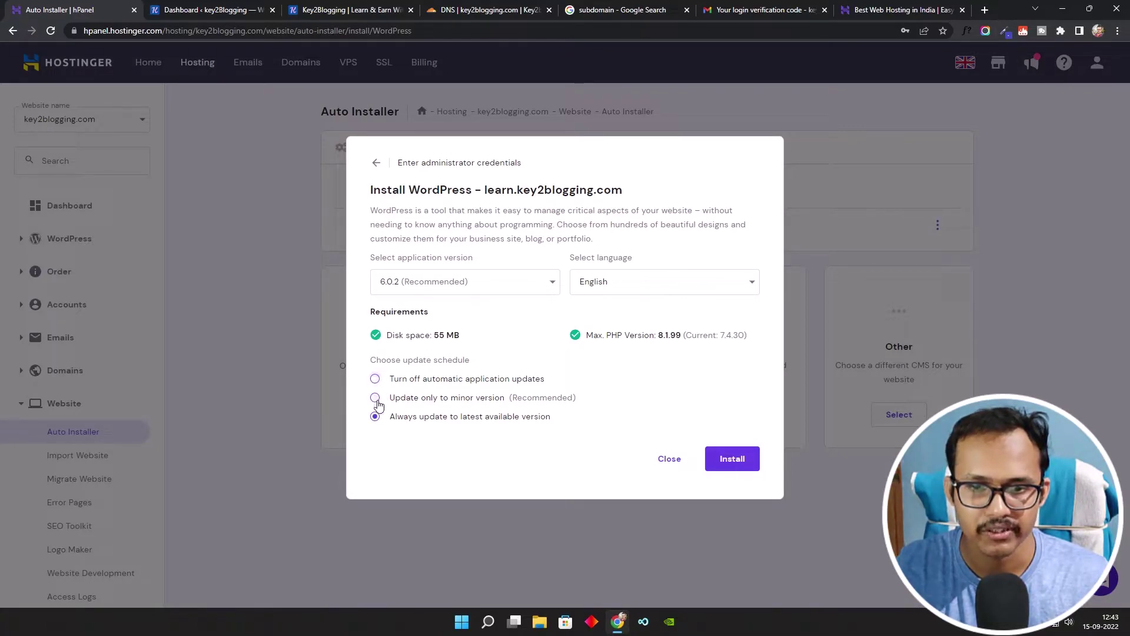
pyautogui.click(374, 398)
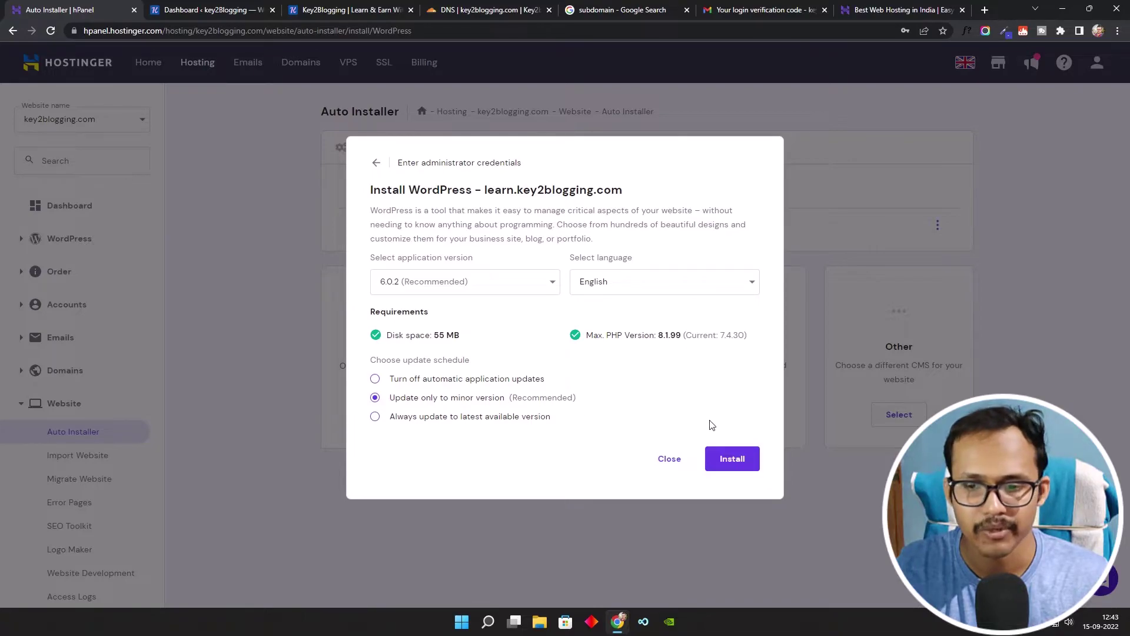
pyautogui.click(733, 459)
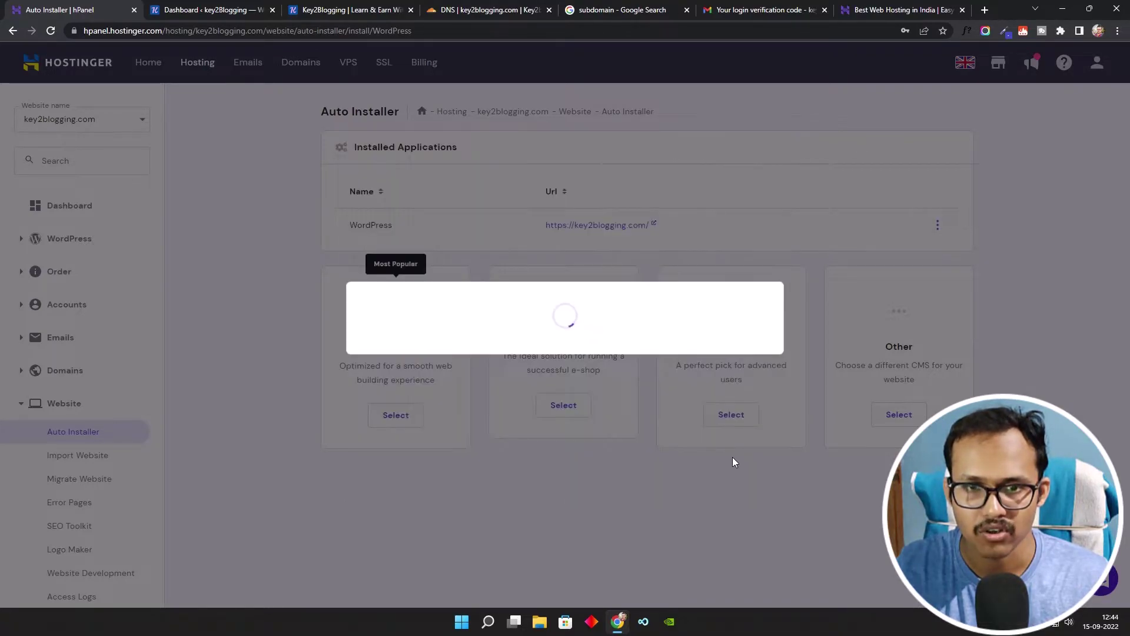
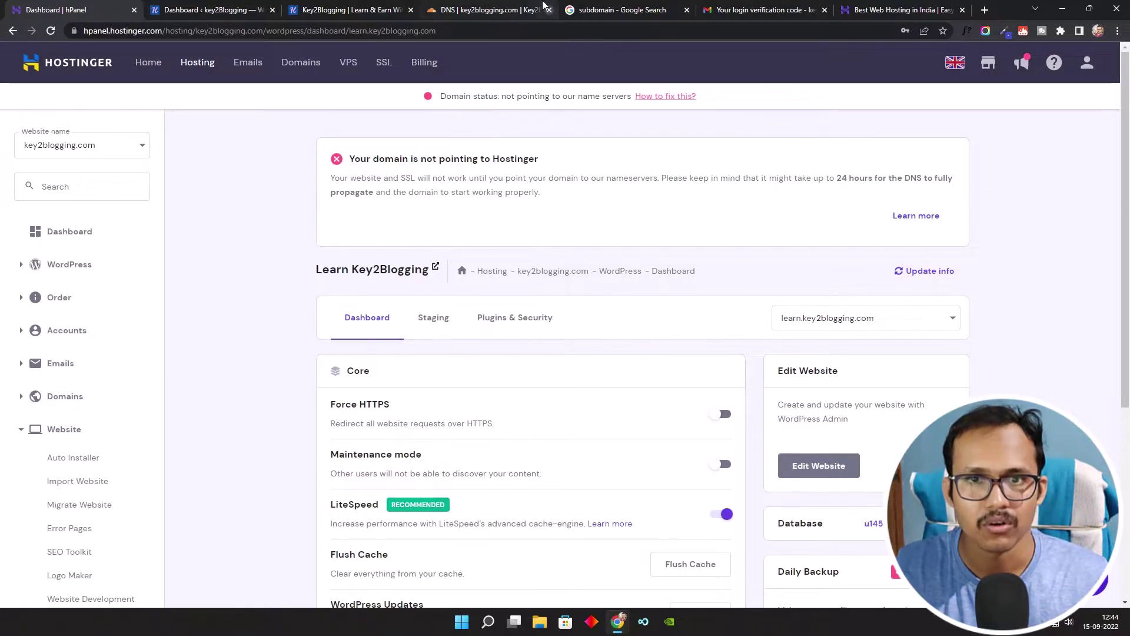
# Switch to Cloudflare and open the DNS management page for key2blogging.com.
pyautogui.click(514, 6)
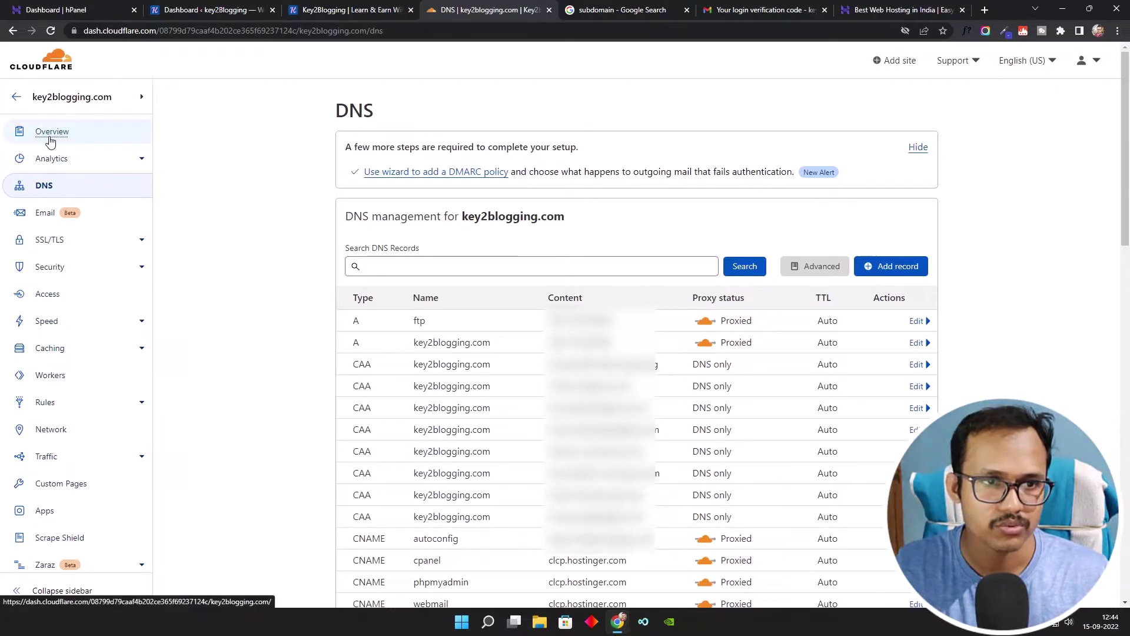
pyautogui.click(18, 100)
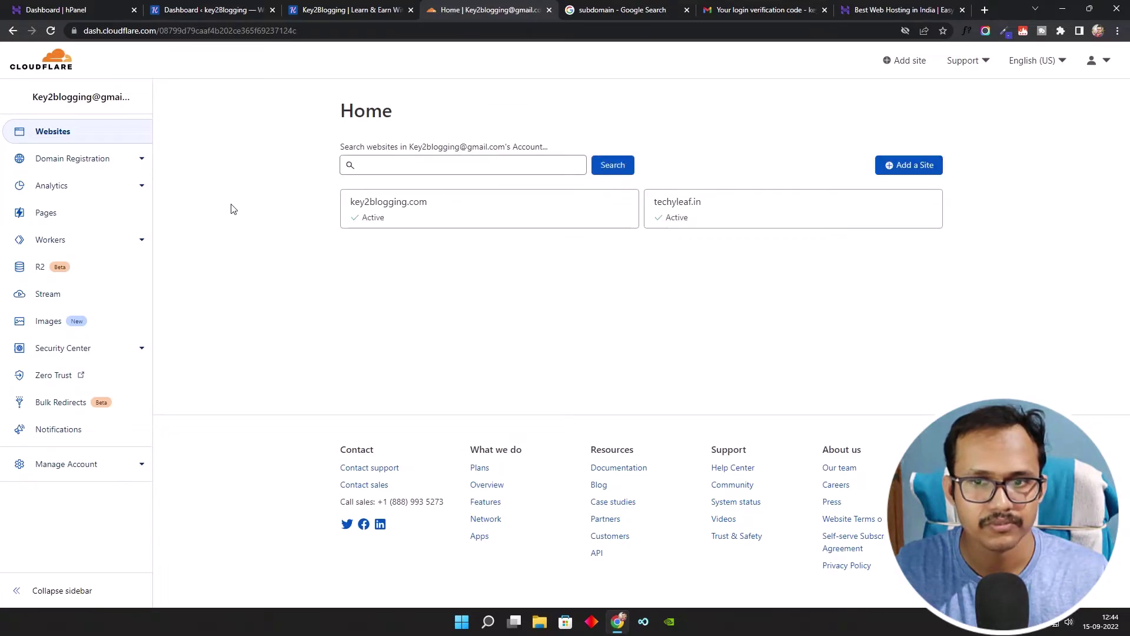
pyautogui.click(420, 202)
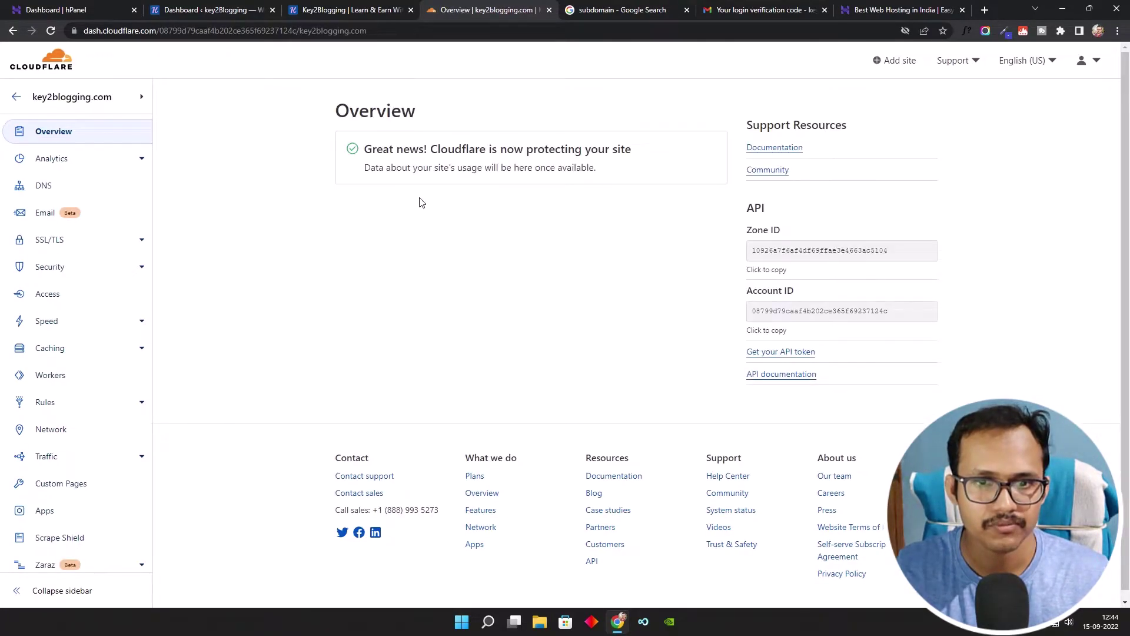
pyautogui.click(54, 186)
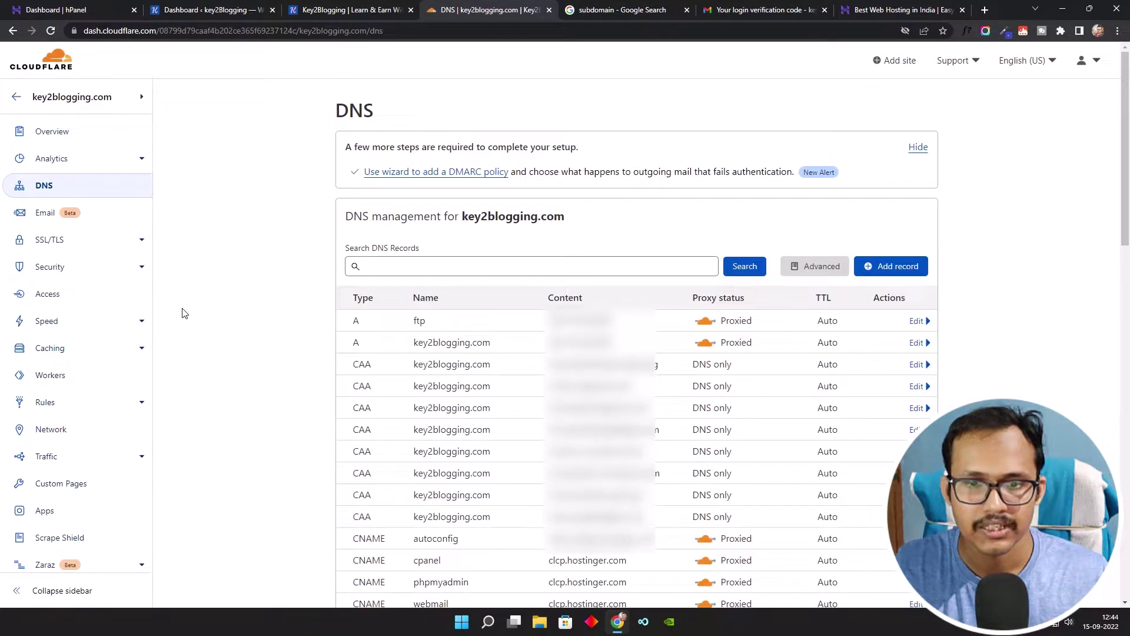
# Add a proxied A record named learn, using the same IPv4 address as the existing ftp record, and save it.
pyautogui.click(888, 267)
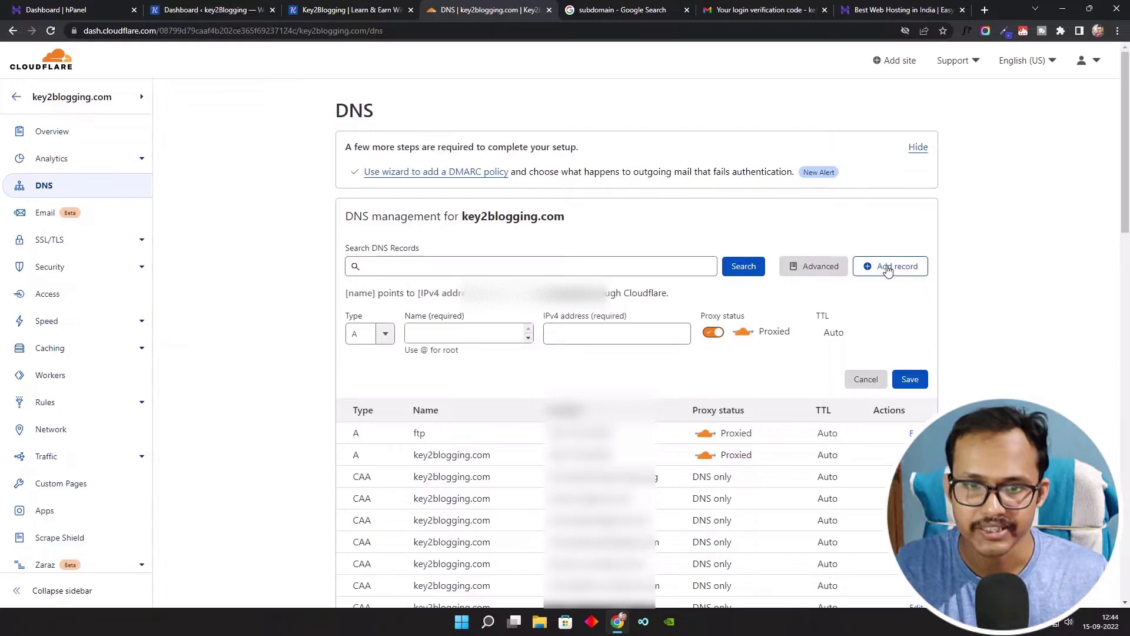
pyautogui.click(443, 331)
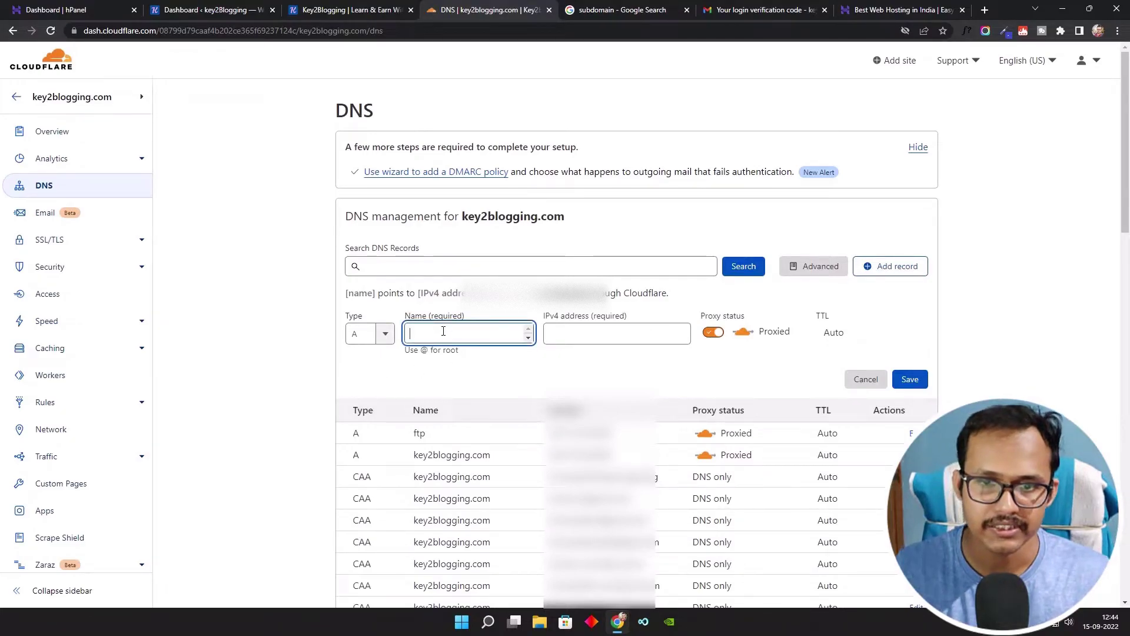
pyautogui.write('learn')
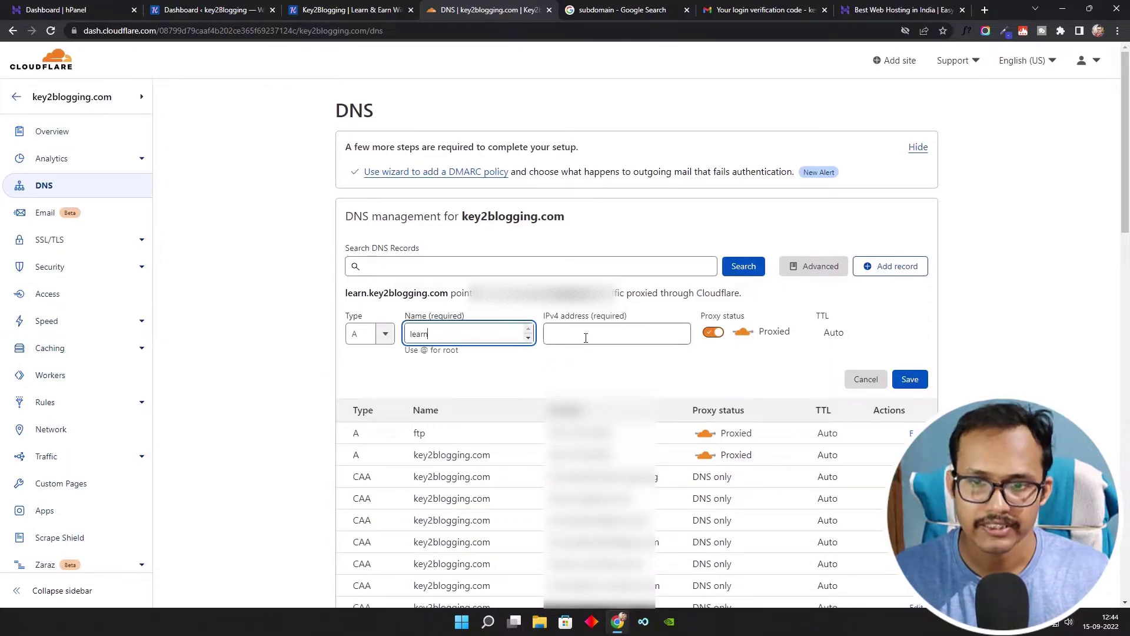
pyautogui.click(585, 337)
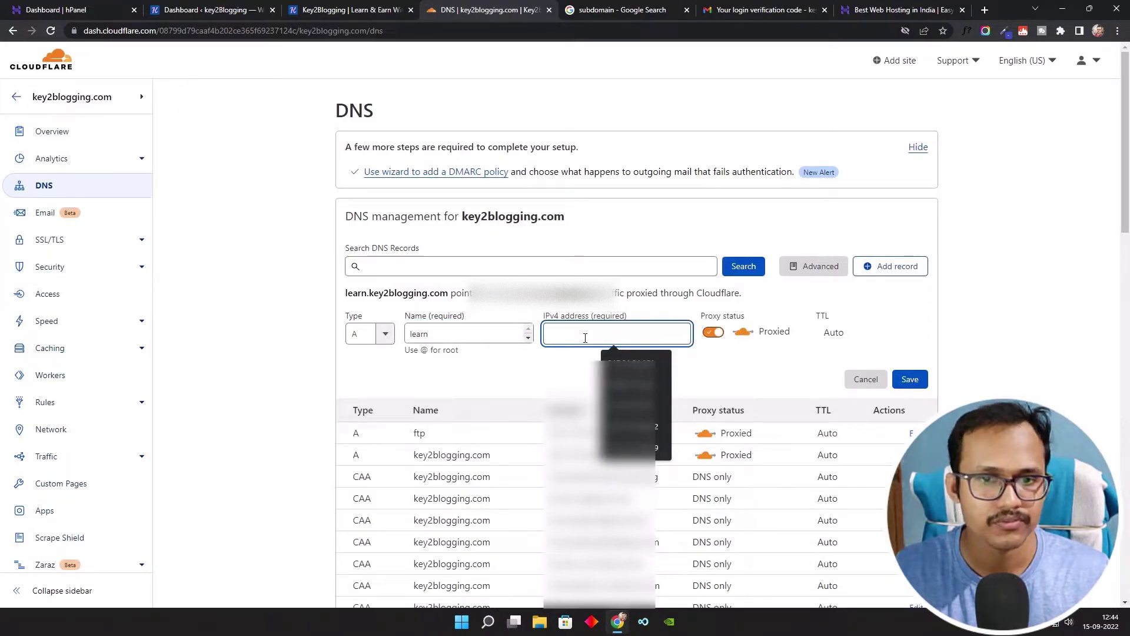
pyautogui.doubleClick(561, 434)
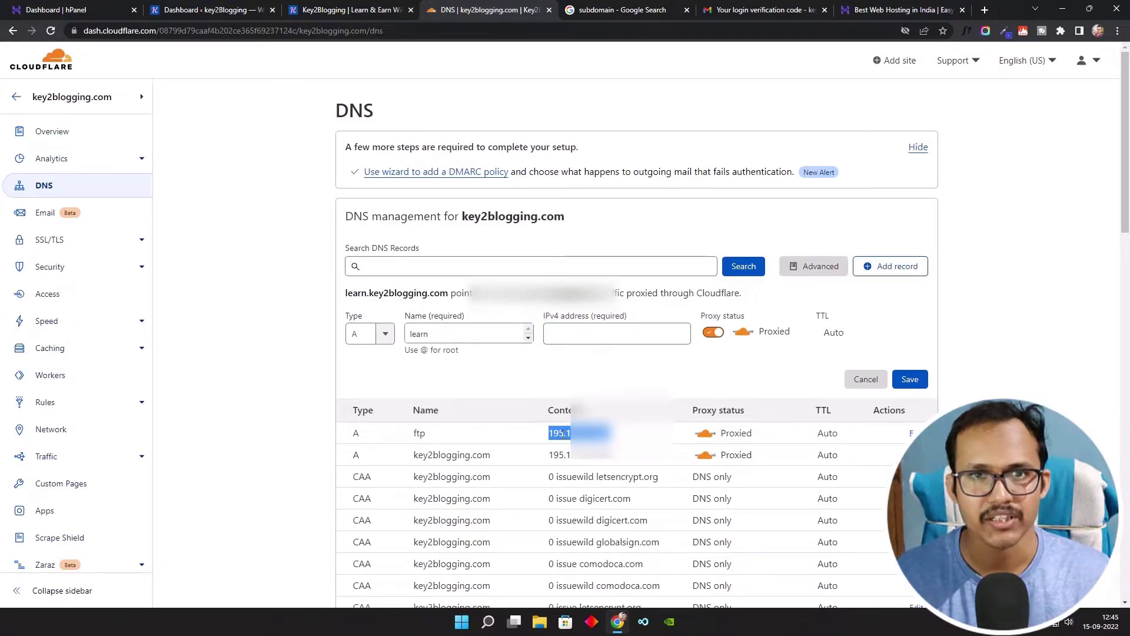
pyautogui.click(591, 339)
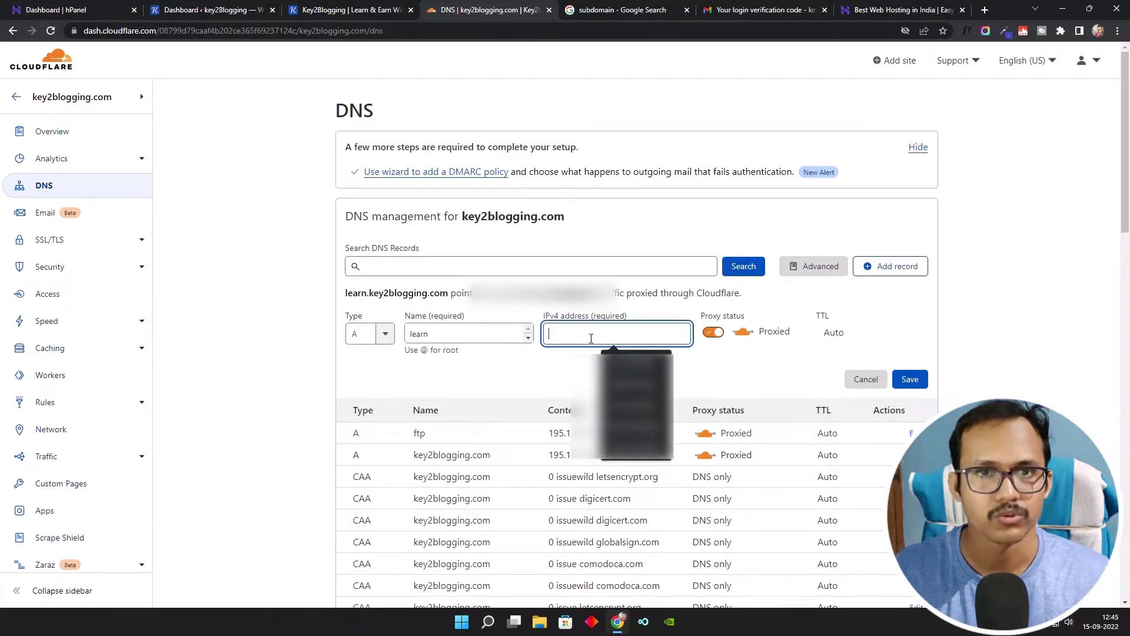
pyautogui.hotkey('ctrl', 'v')
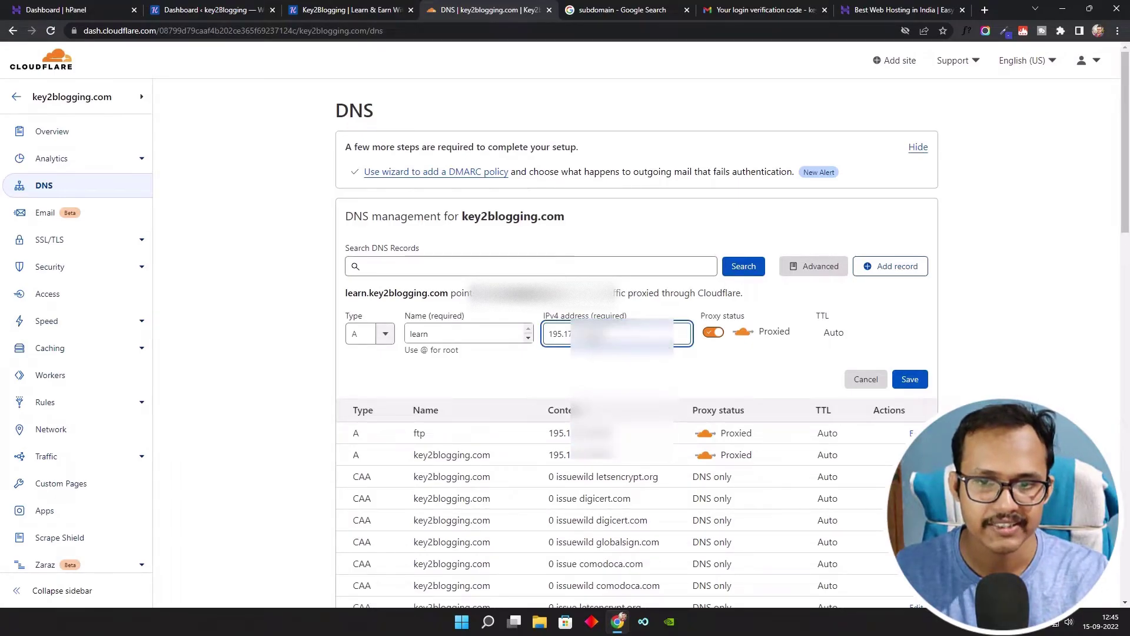
pyautogui.click(653, 378)
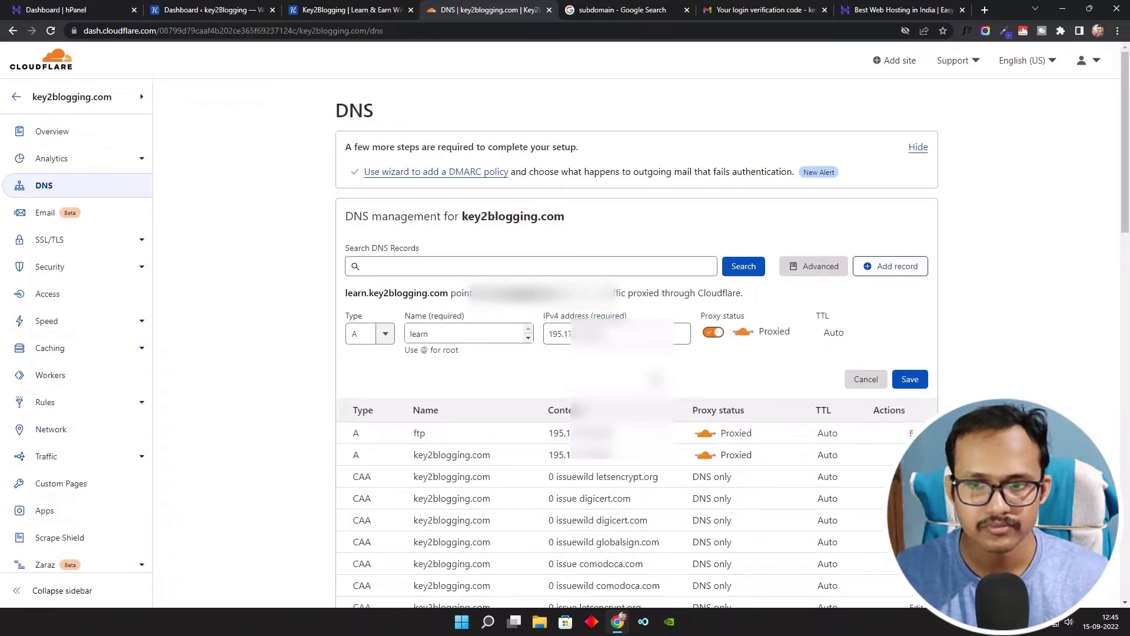
pyautogui.click(908, 384)
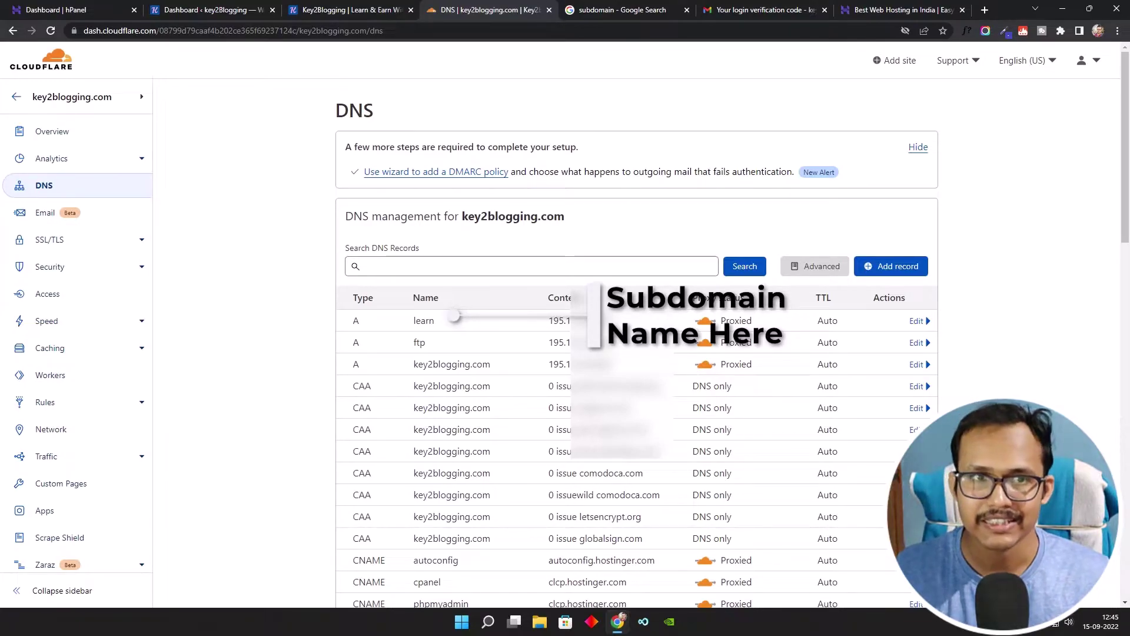
# Return to Hostinger's hPanel and open the WordPress dashboard of the key2blogging.com hosting account.
pyautogui.click(105, 8)
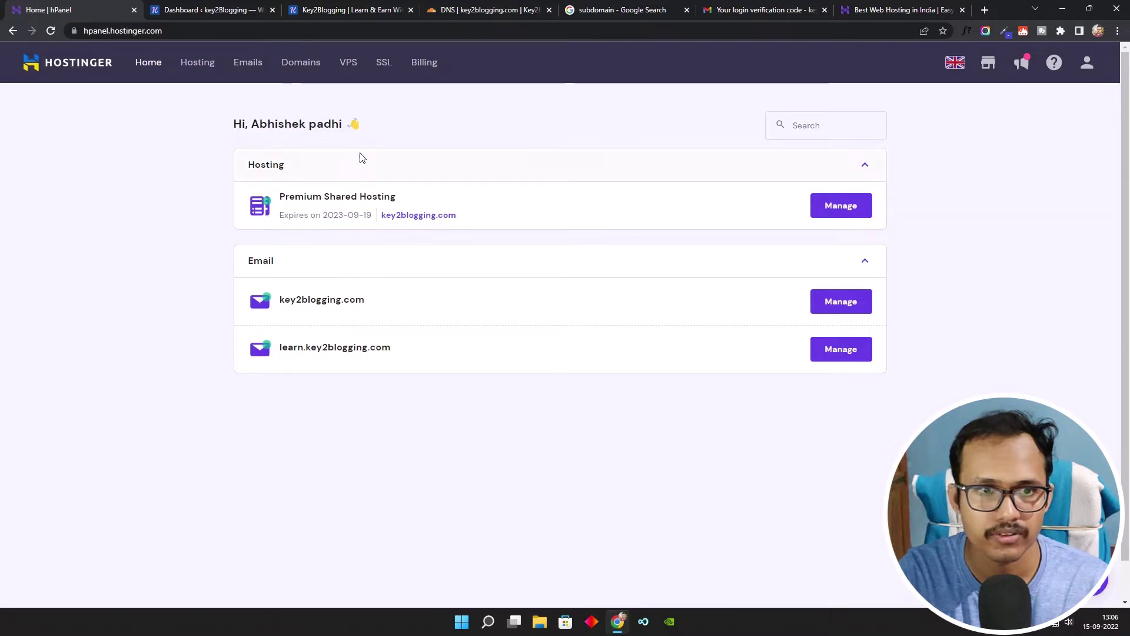
pyautogui.click(195, 70)
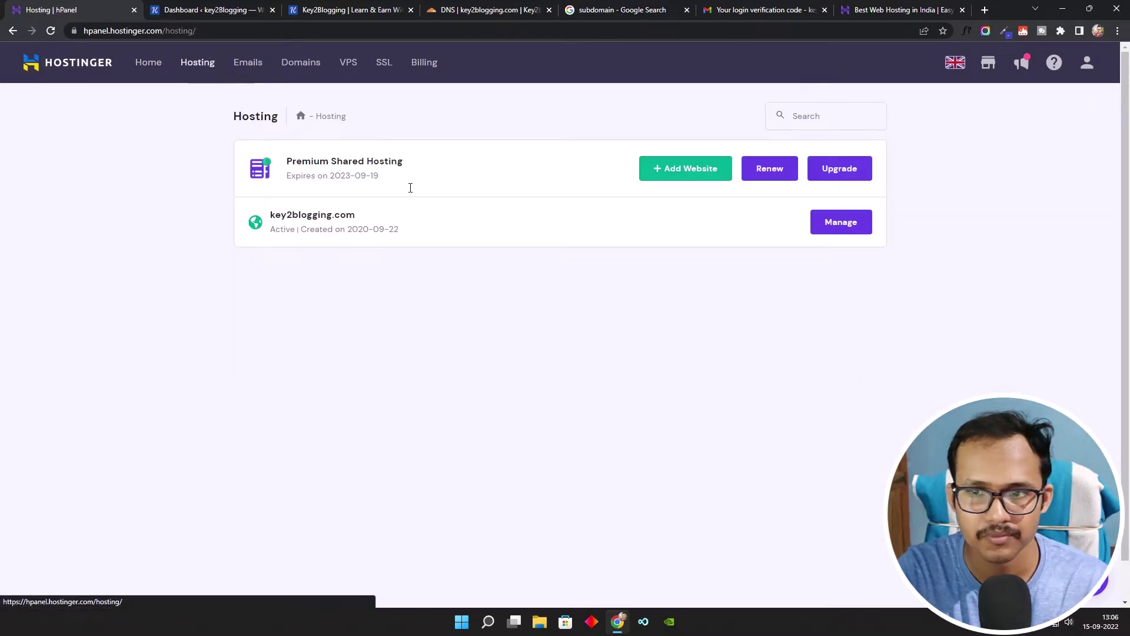
pyautogui.click(849, 227)
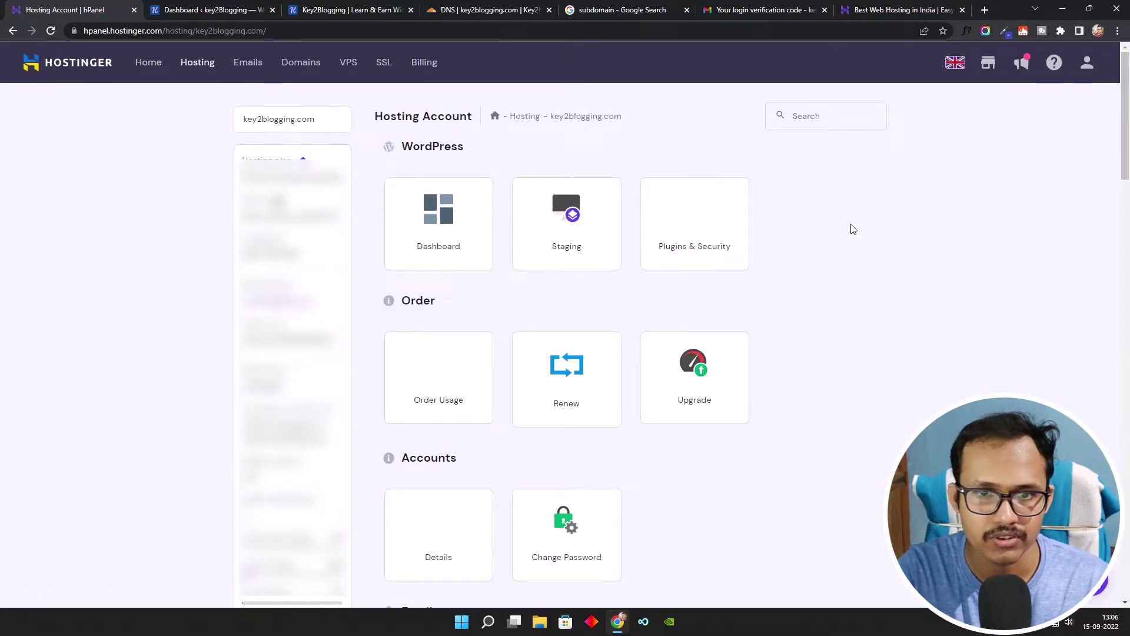
pyautogui.click(445, 228)
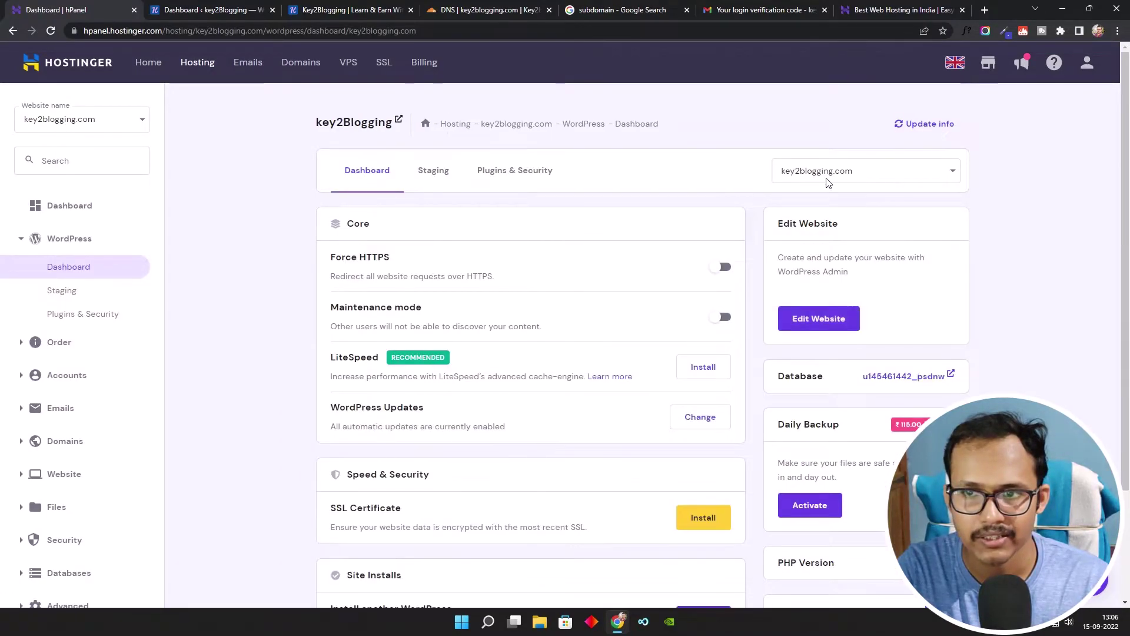
# Switch the WordPress dashboard to the learn.key2blogging.com site and review its core, security and site install settings.
pyautogui.click(831, 176)
pyautogui.click(846, 221)
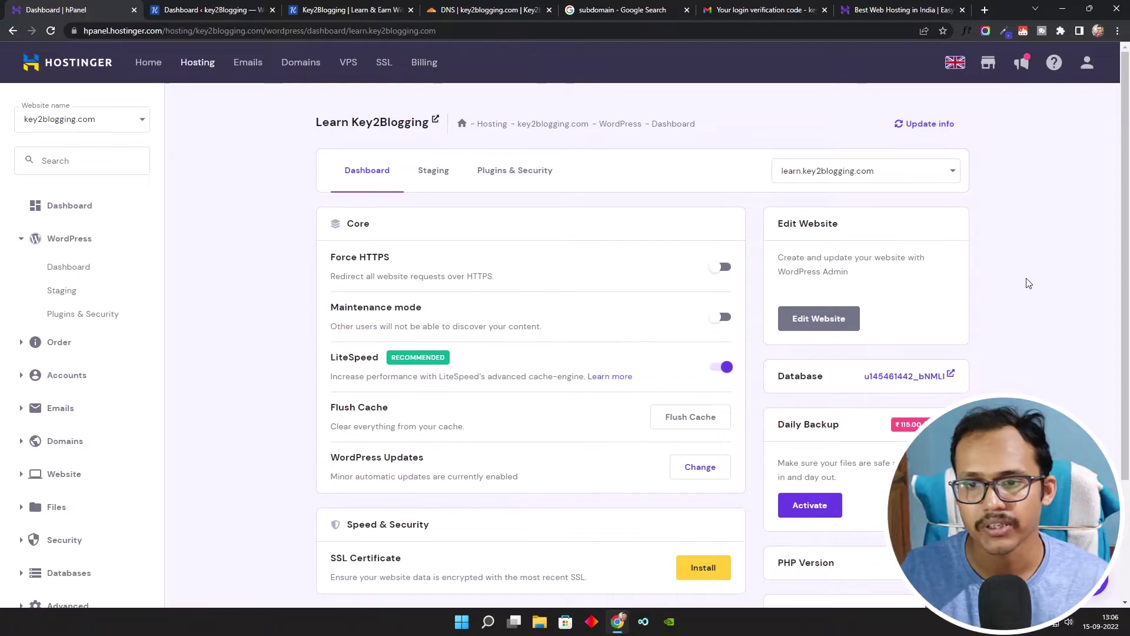
pyautogui.scroll(-3, 1024, 284)
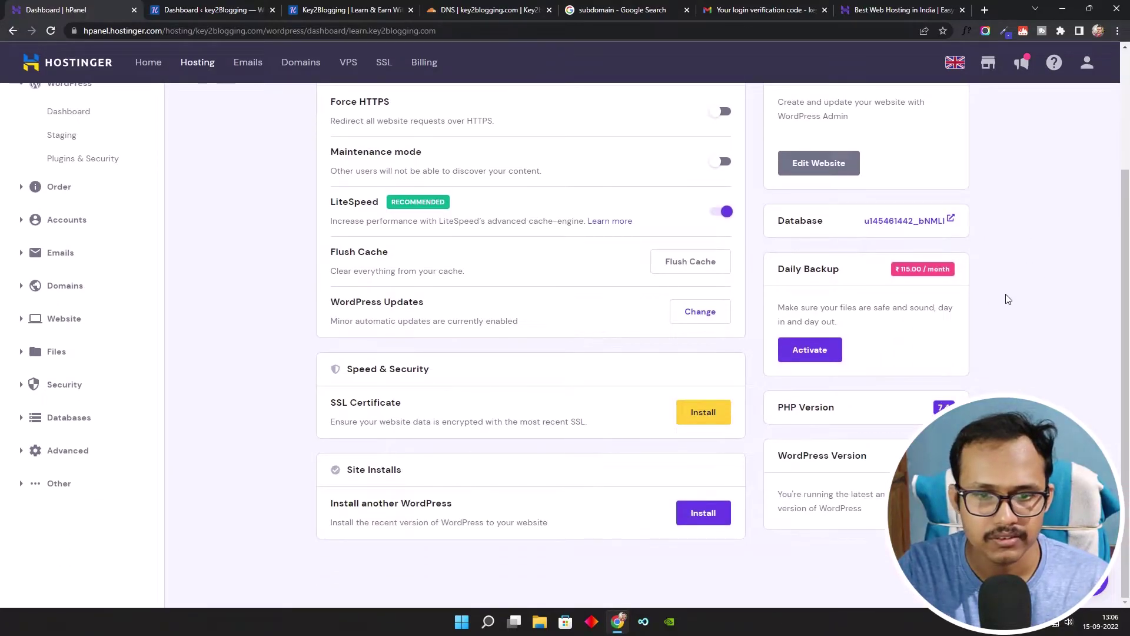
pyautogui.scroll(3, 1008, 298)
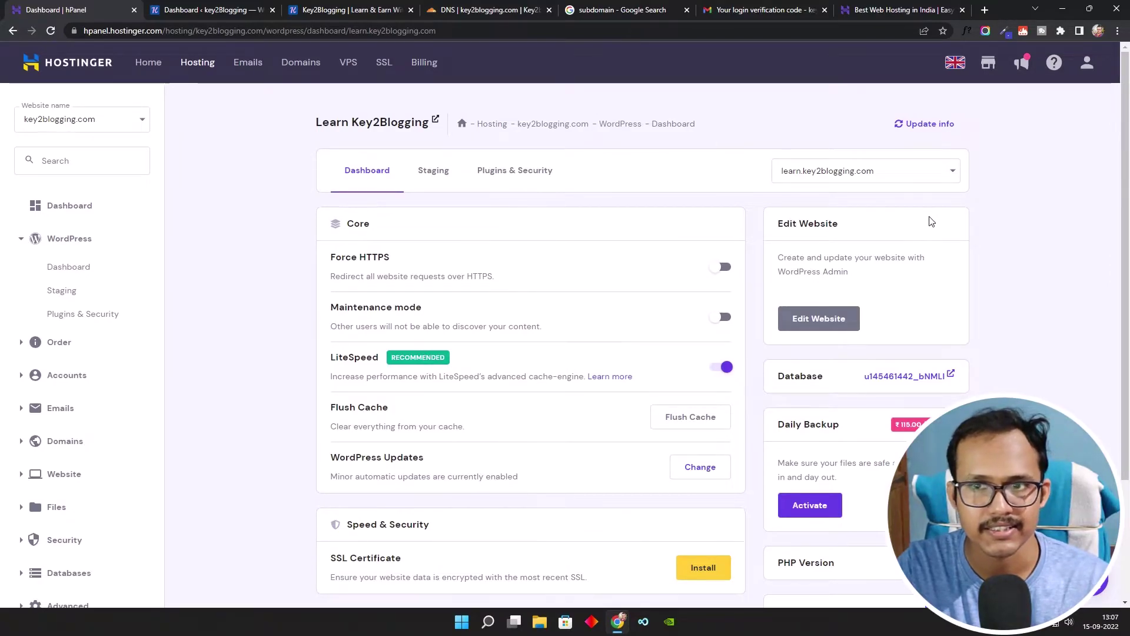
# Load learn.key2blogging.com in a new browser tab to check whether the subdomain opens.
pyautogui.click(984, 10)
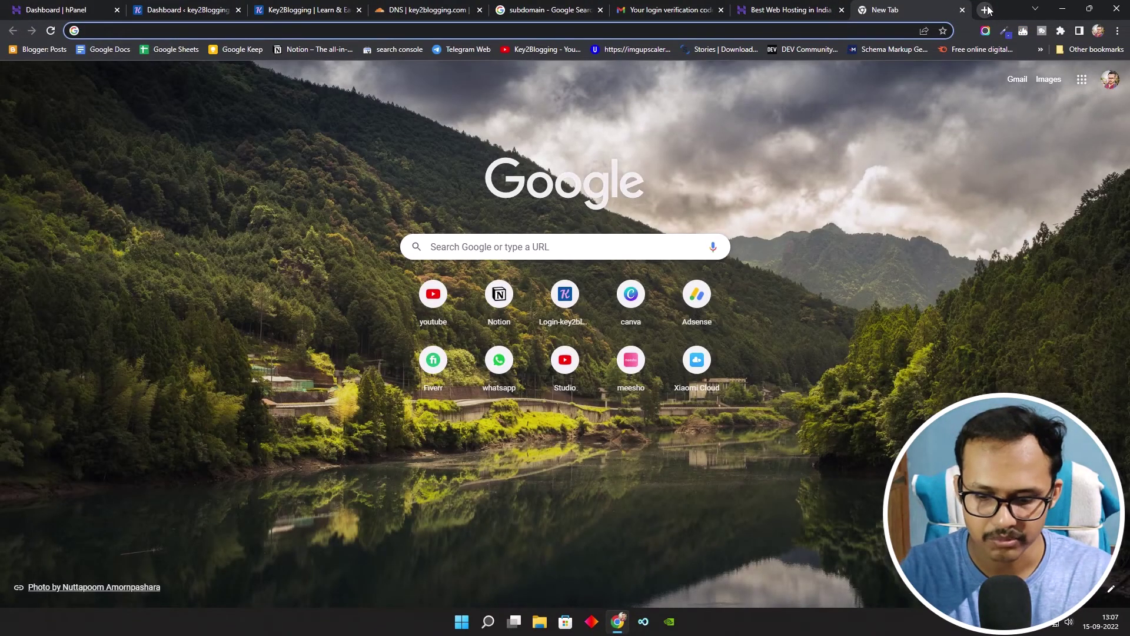
pyautogui.write('learn')
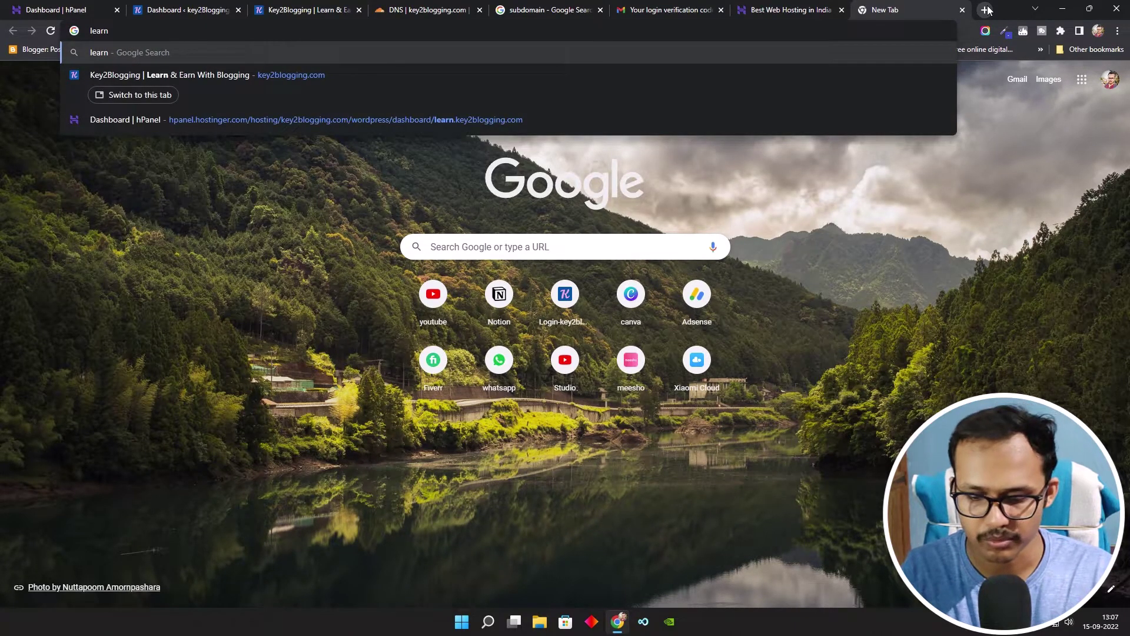
pyautogui.write('.key')
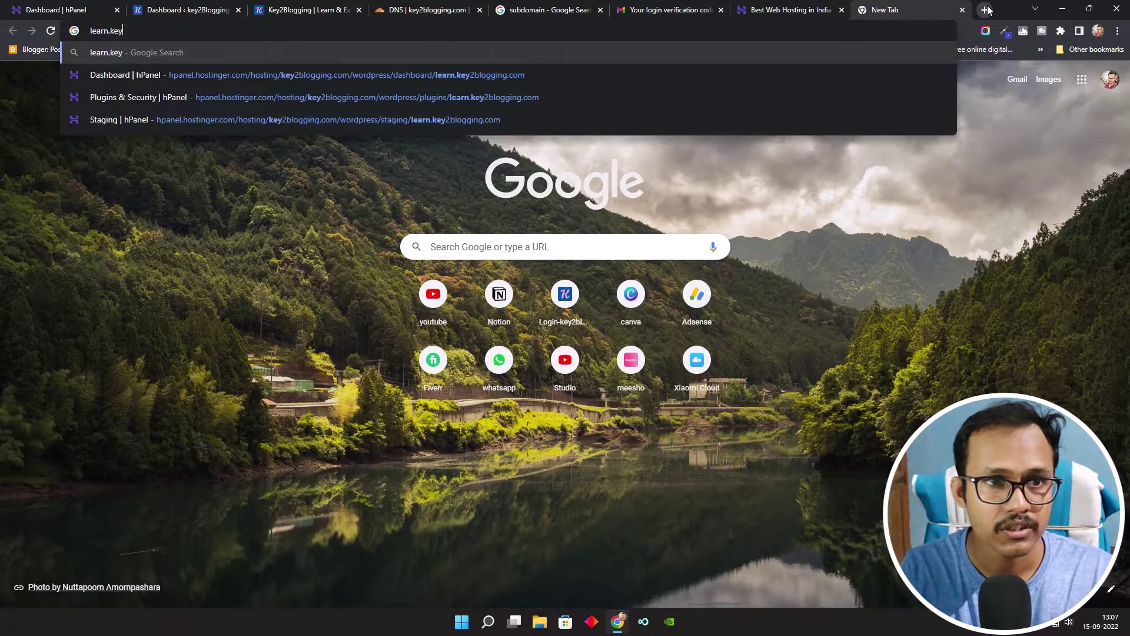
pyautogui.write('2blo')
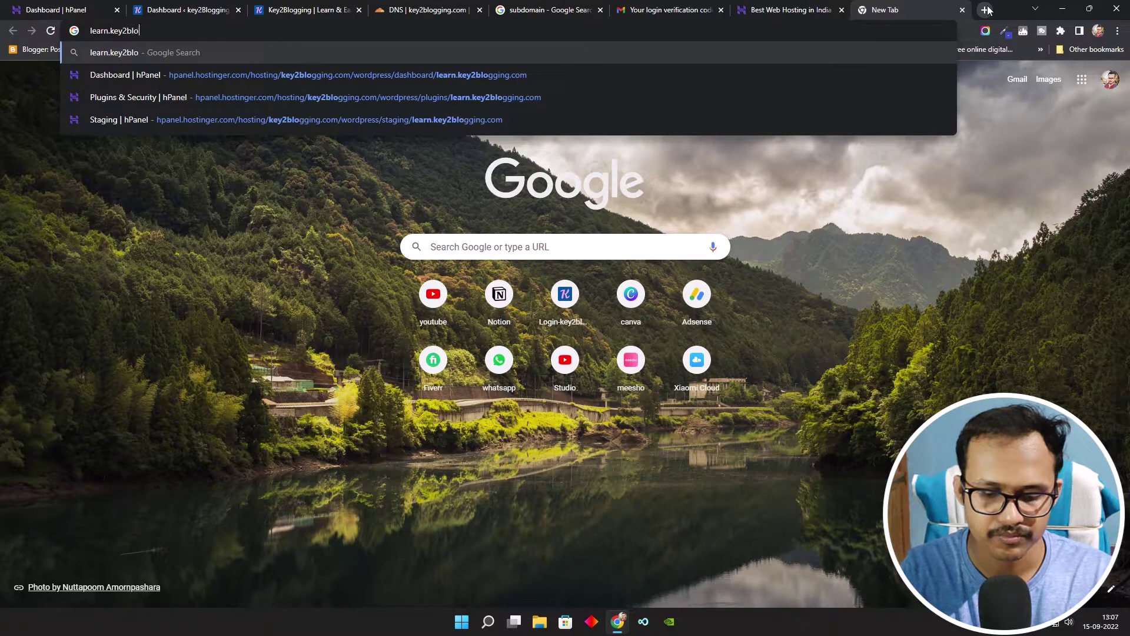
pyautogui.write('gging.com')
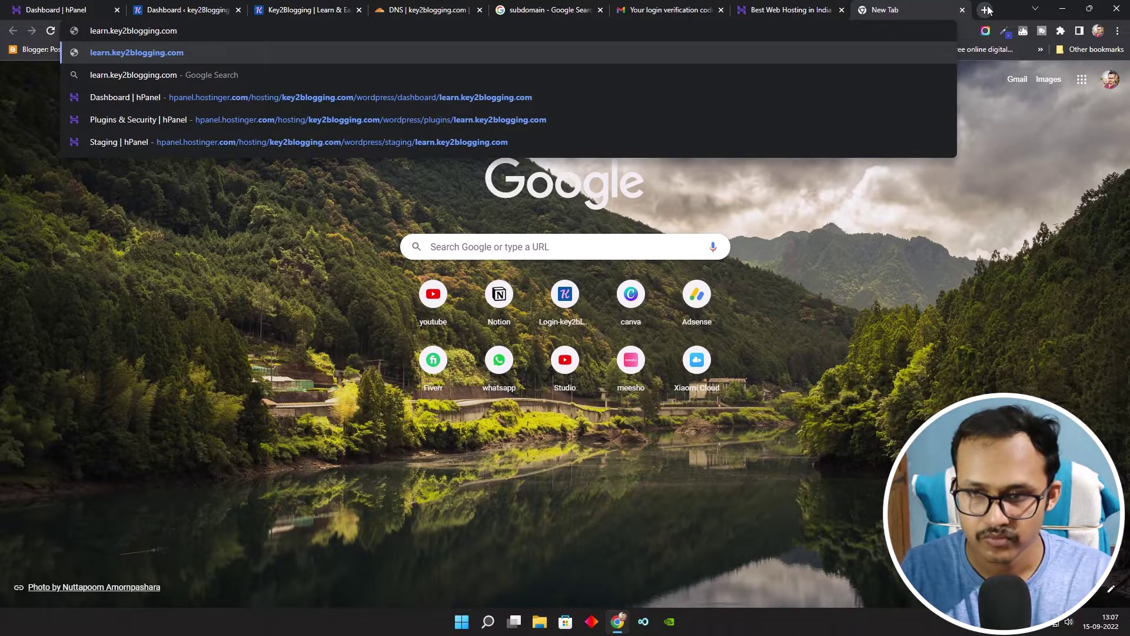
pyautogui.press('Return')
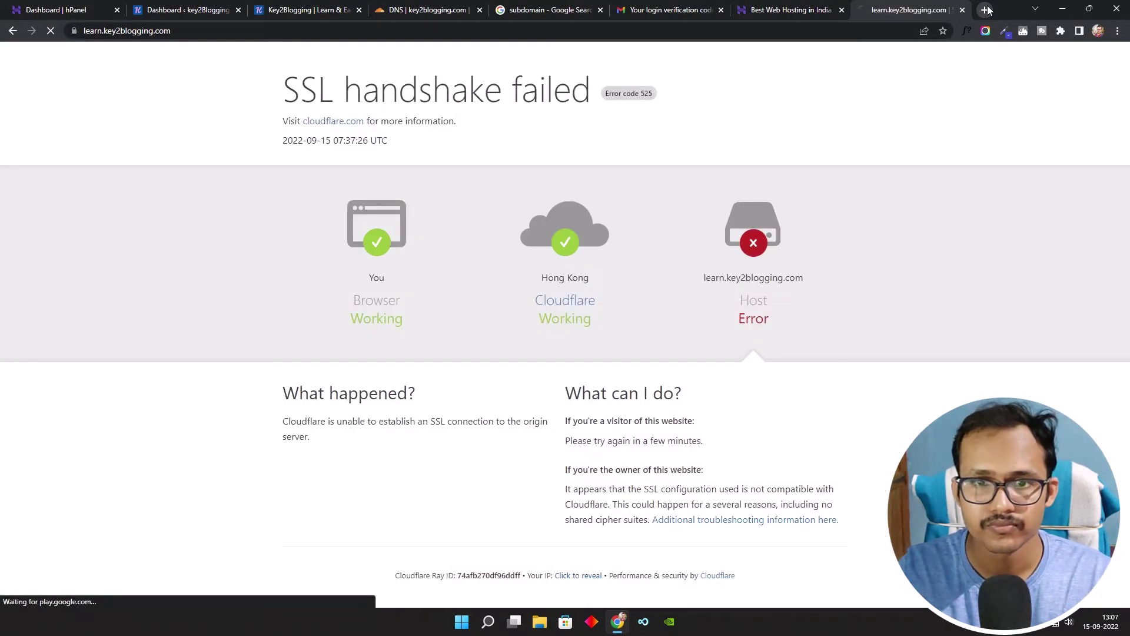
pyautogui.click(200, 31)
pyautogui.click(202, 31)
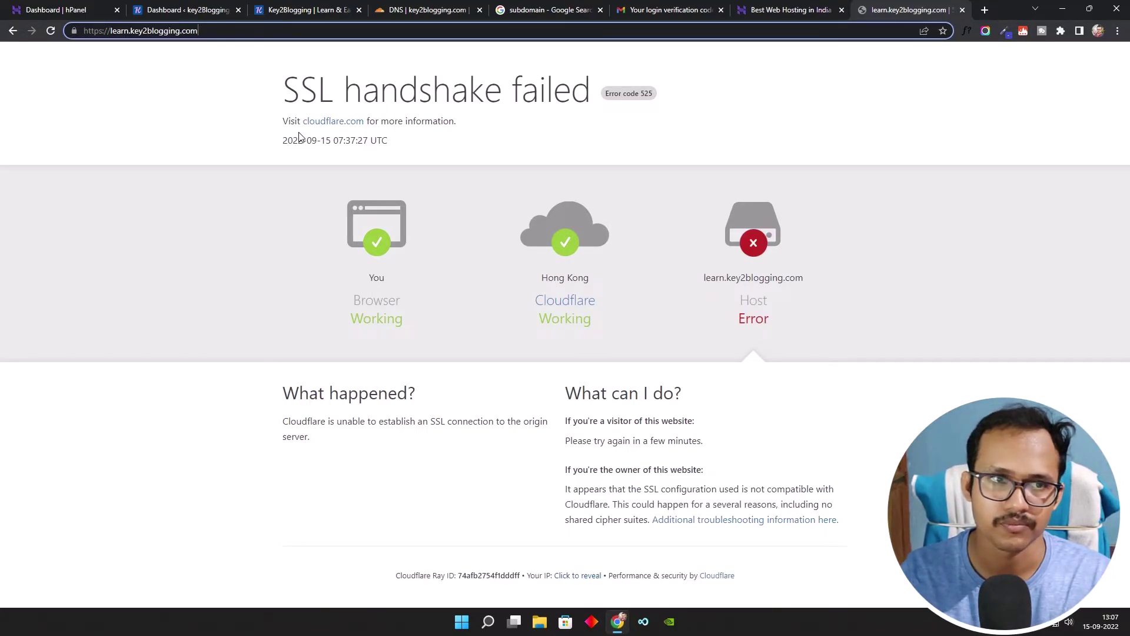
# Return to Hostinger's hPanel and check the SSL certificate option on the learn.key2blogging.com WordPress dashboard.
pyautogui.click(90, 15)
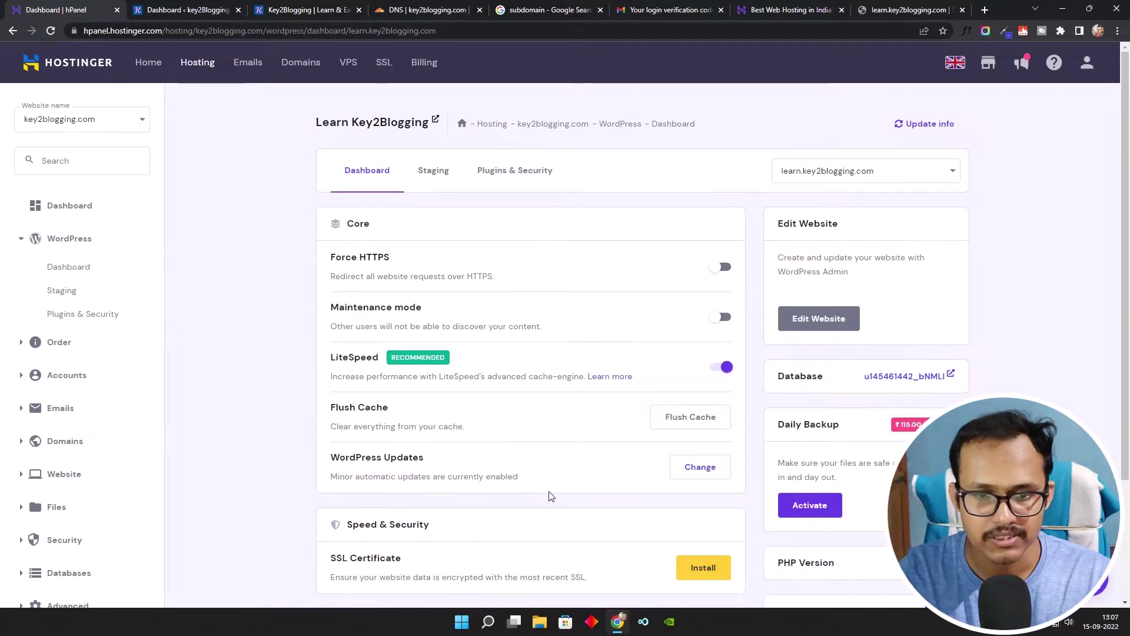
pyautogui.scroll(-2, 551, 493)
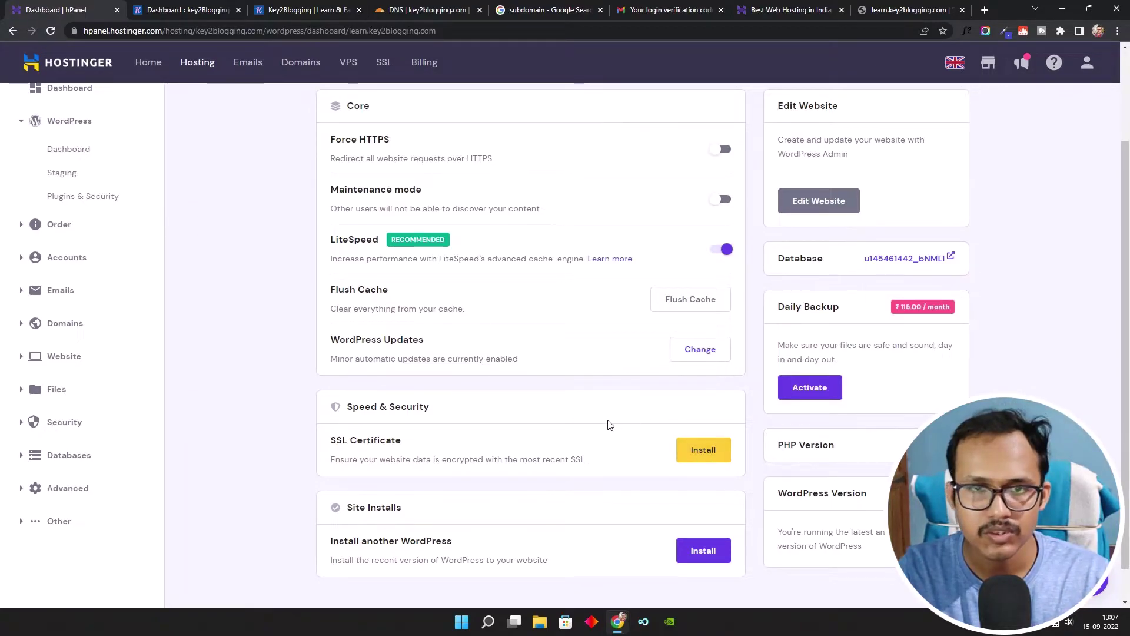
pyautogui.scroll(2, 598, 423)
# Switch to Cloudflare and start creating an origin certificate in the SSL/TLS Origin Server settings of key2blogging.com.
pyautogui.click(416, 8)
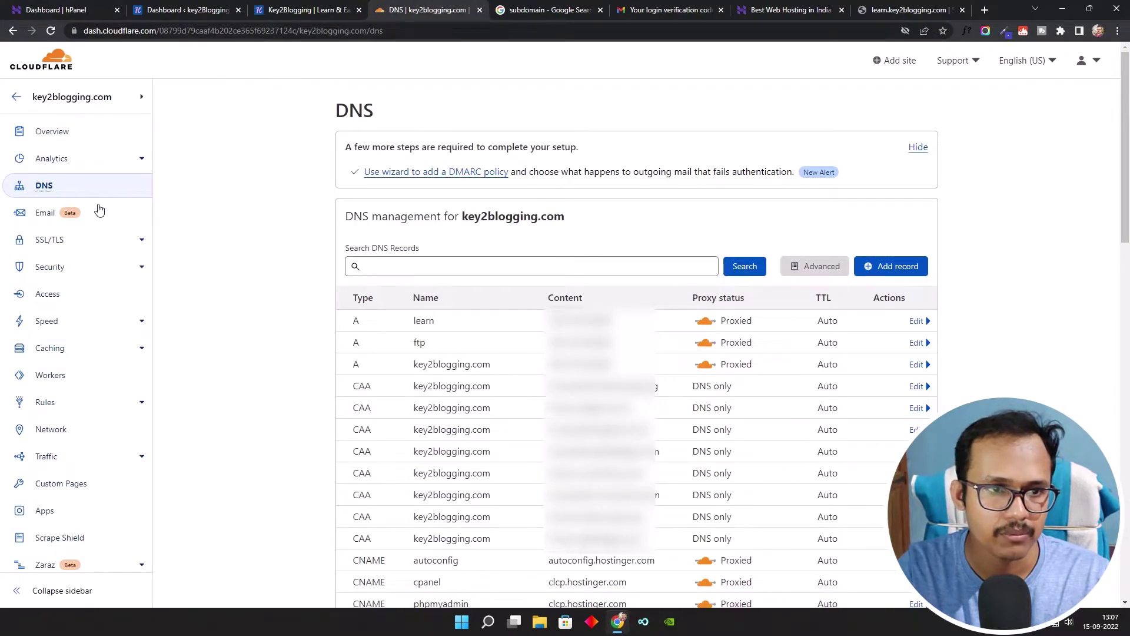
pyautogui.click(49, 241)
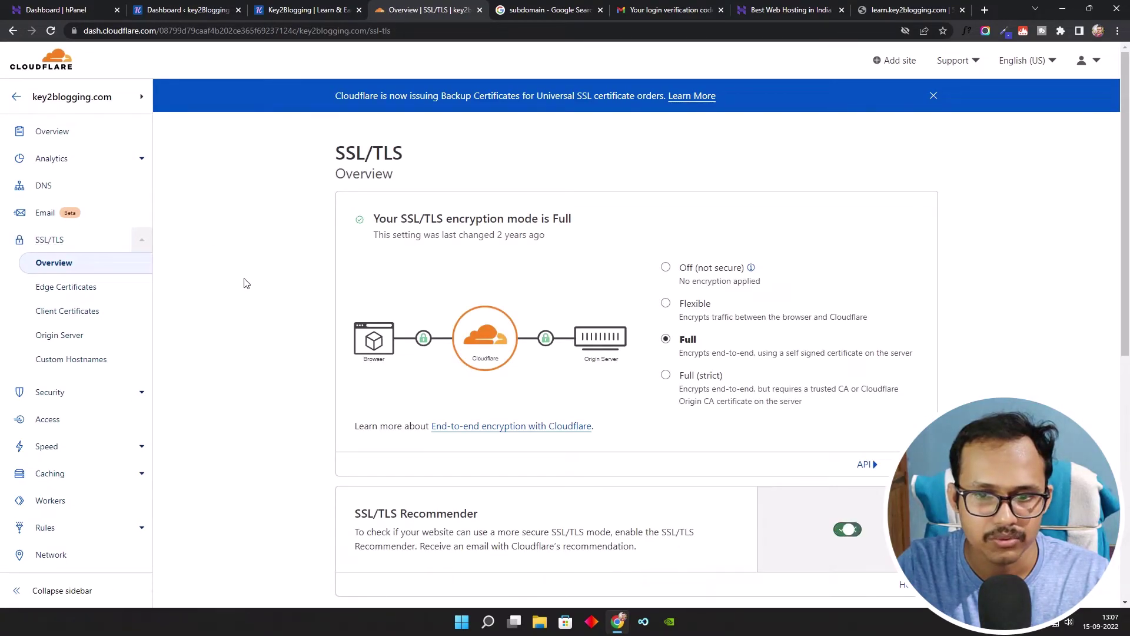
pyautogui.scroll(-4, 248, 279)
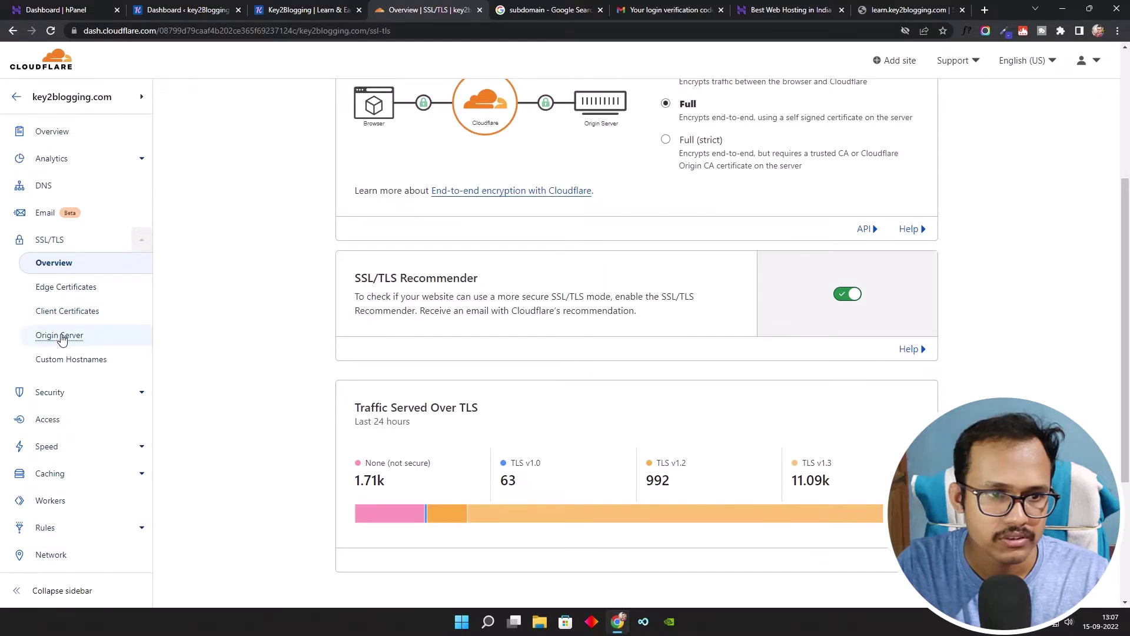
pyautogui.click(61, 336)
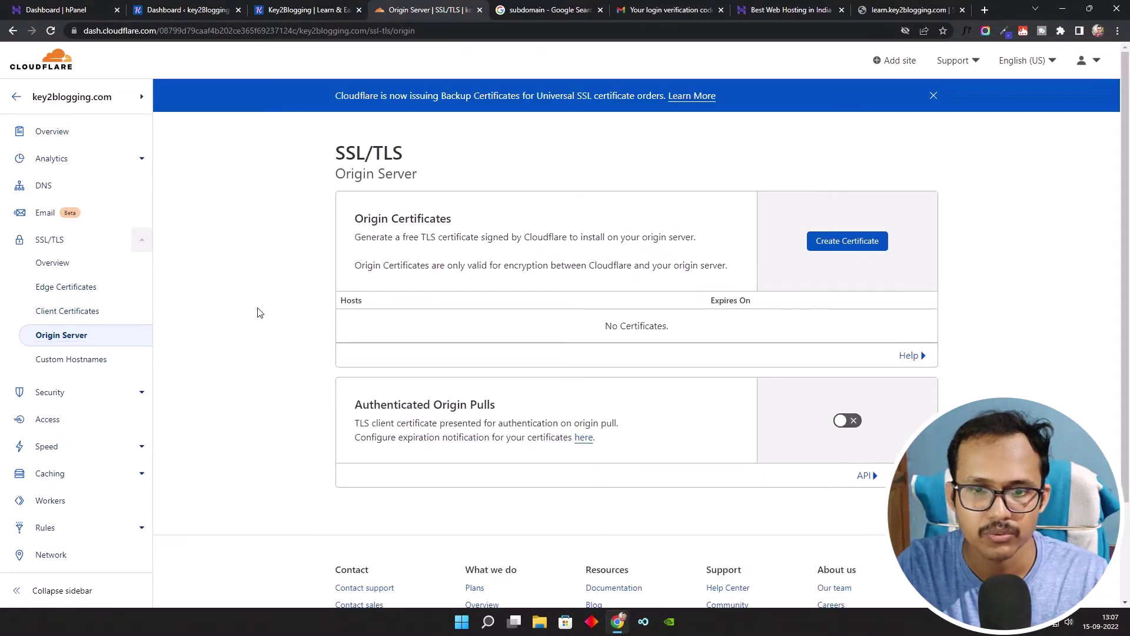
pyautogui.click(841, 243)
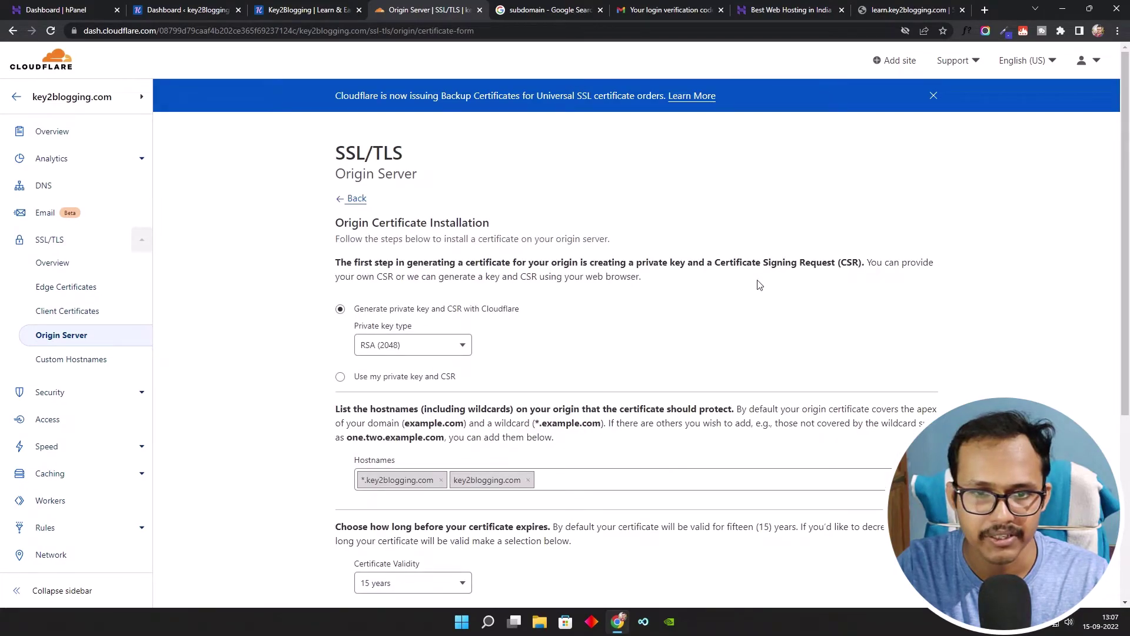
# Replace both default hostnames with learn.key2blogging.com and create the origin certificate.
pyautogui.scroll(-2, 642, 336)
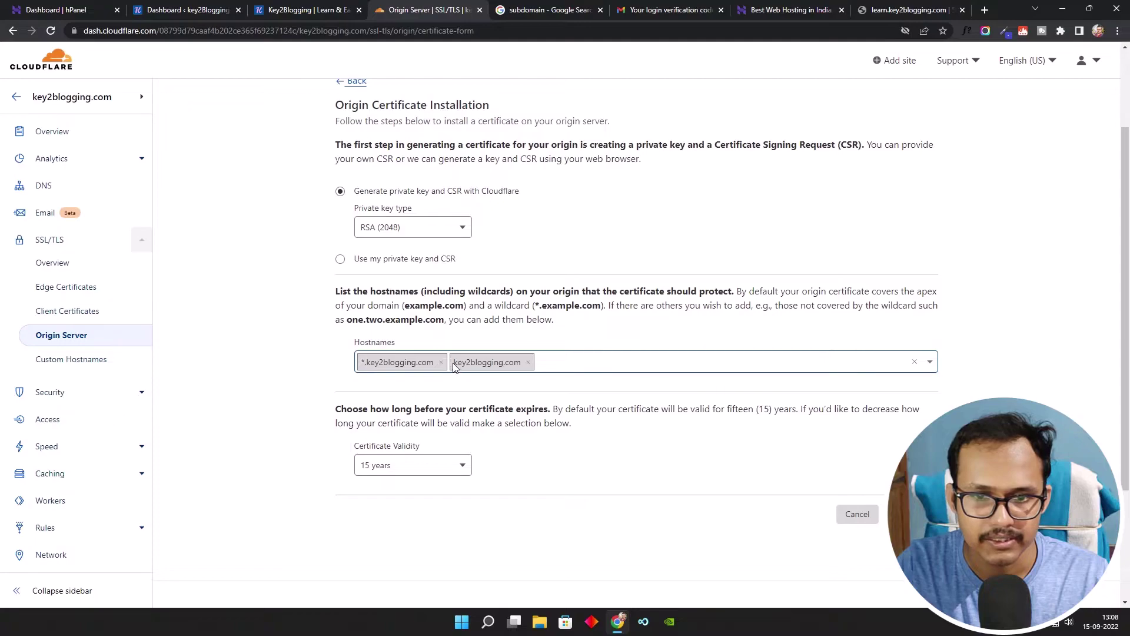
pyautogui.click(529, 362)
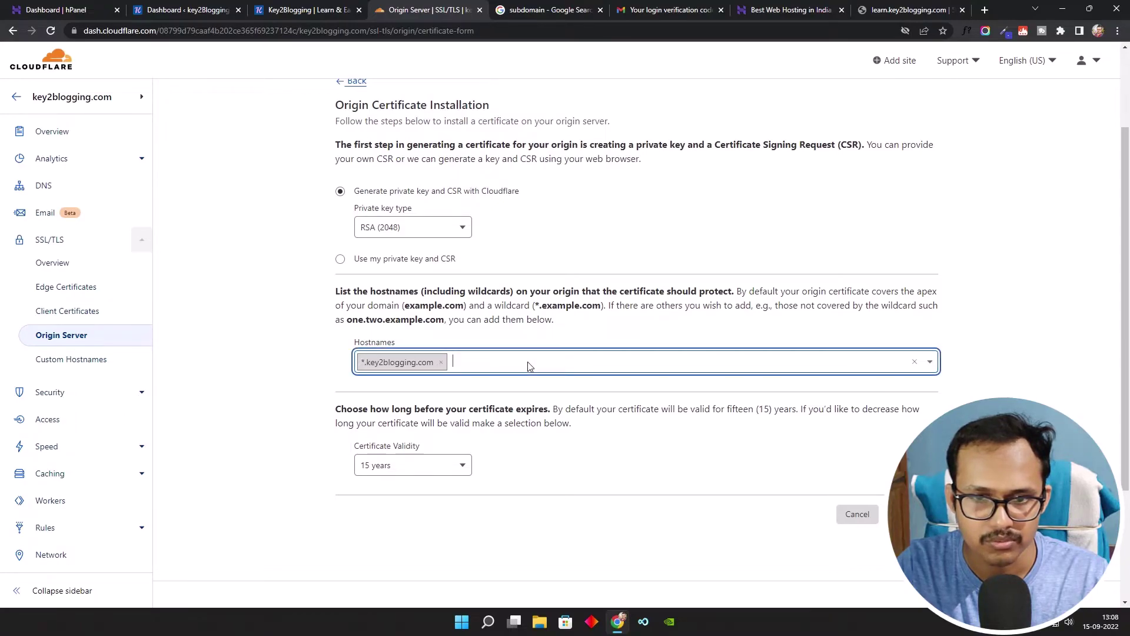
pyautogui.click(442, 363)
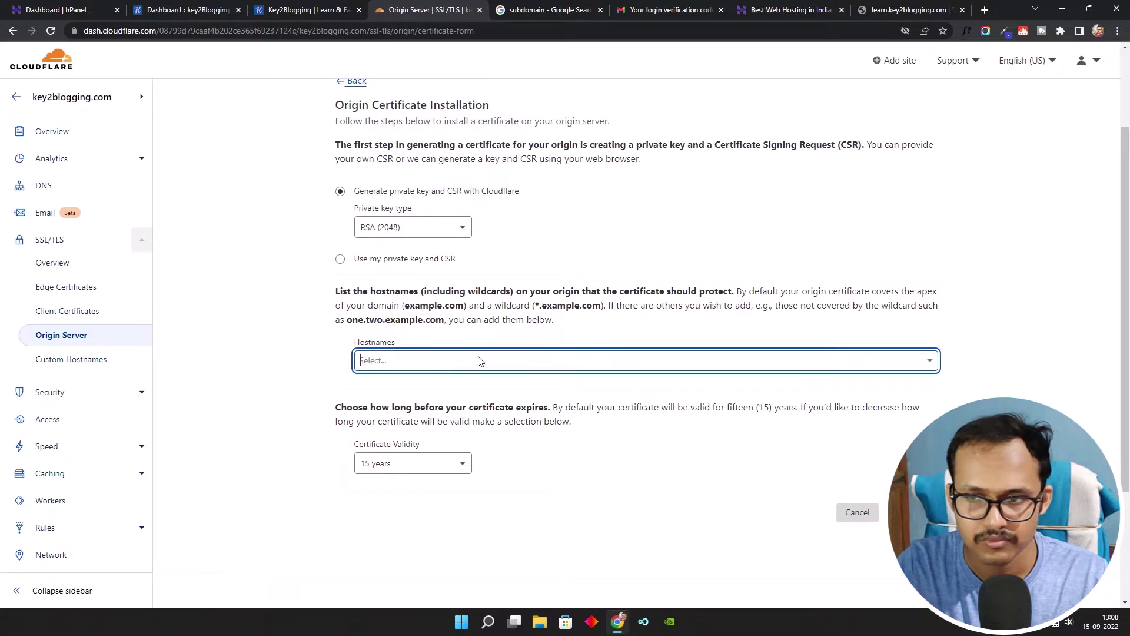
pyautogui.write('l')
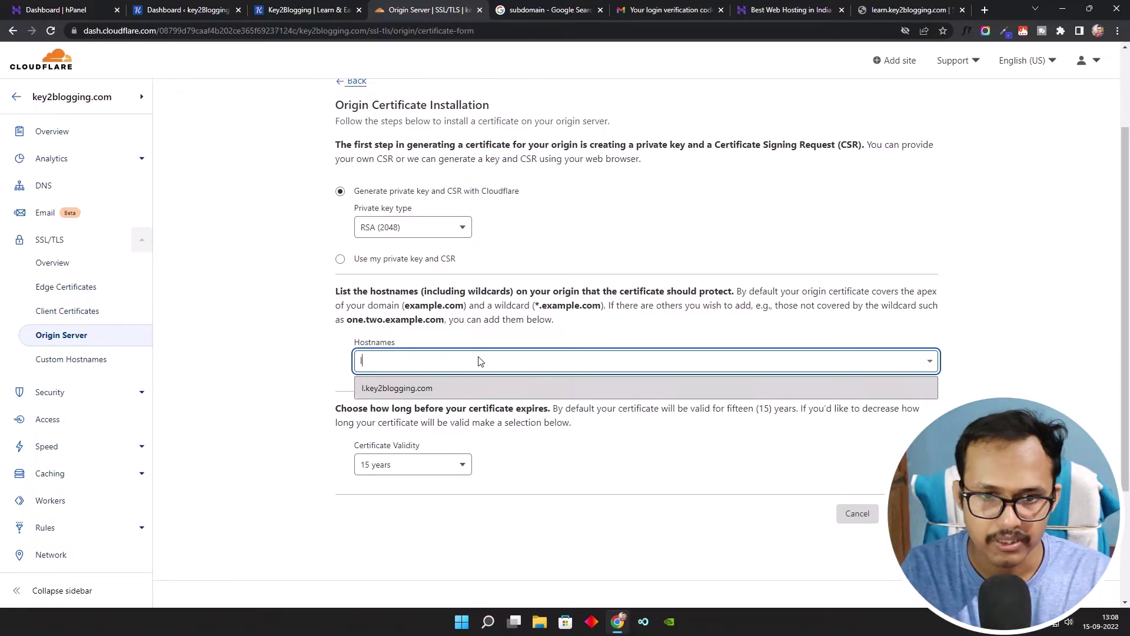
pyautogui.write('earn')
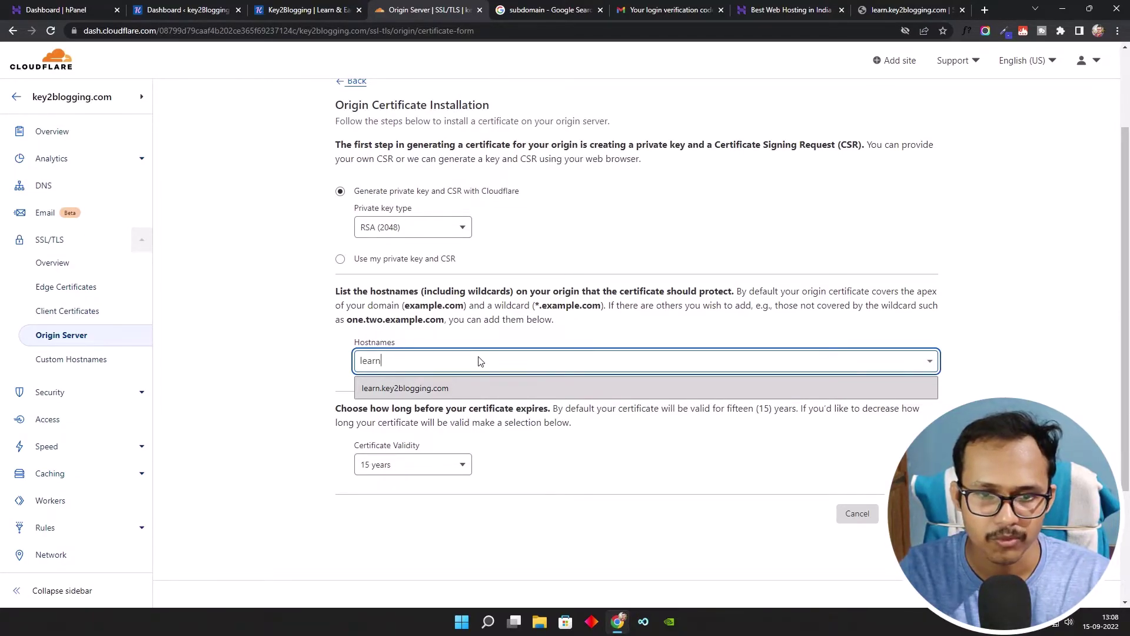
pyautogui.click(403, 387)
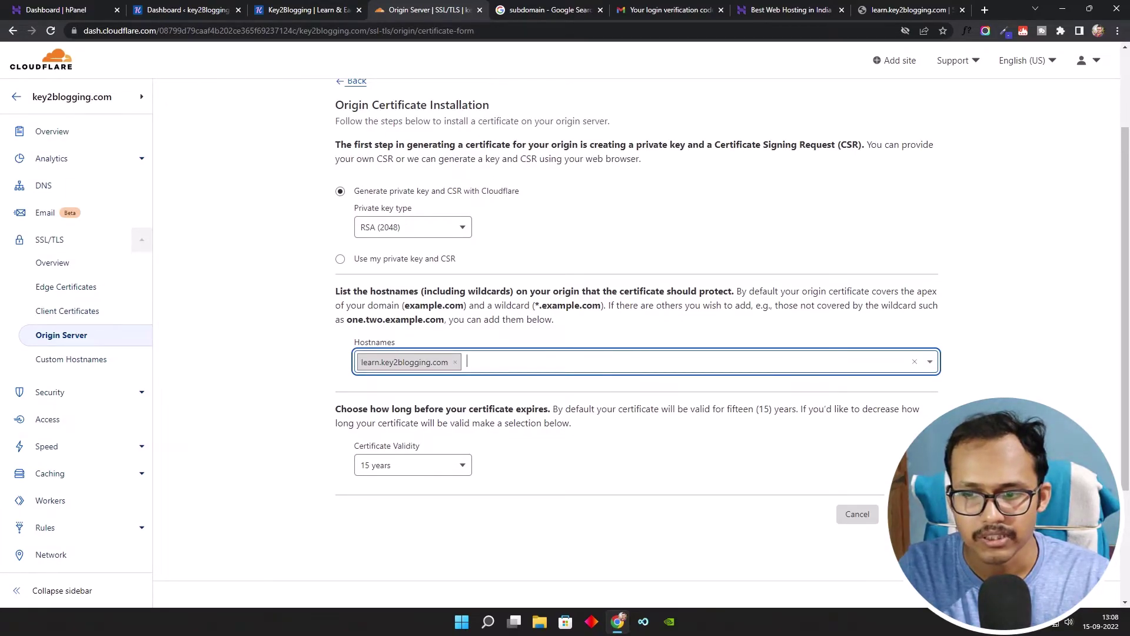
pyautogui.click(708, 497)
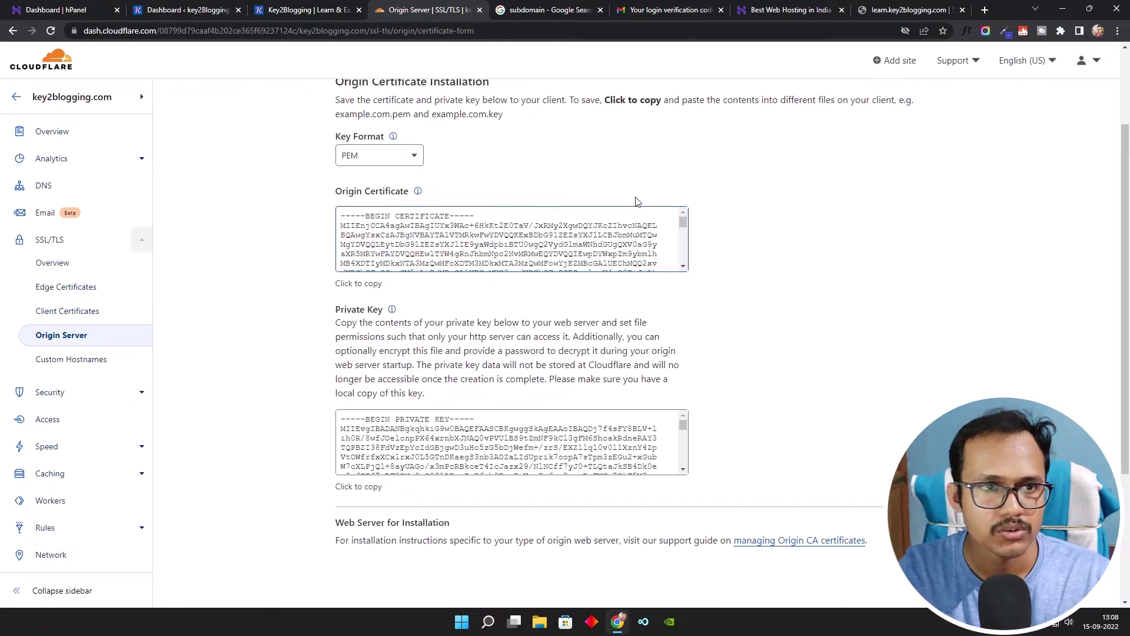
# Return to Hostinger's hPanel and open the SSL certificate page of the key2blogging.com hosting account.
pyautogui.click(40, 6)
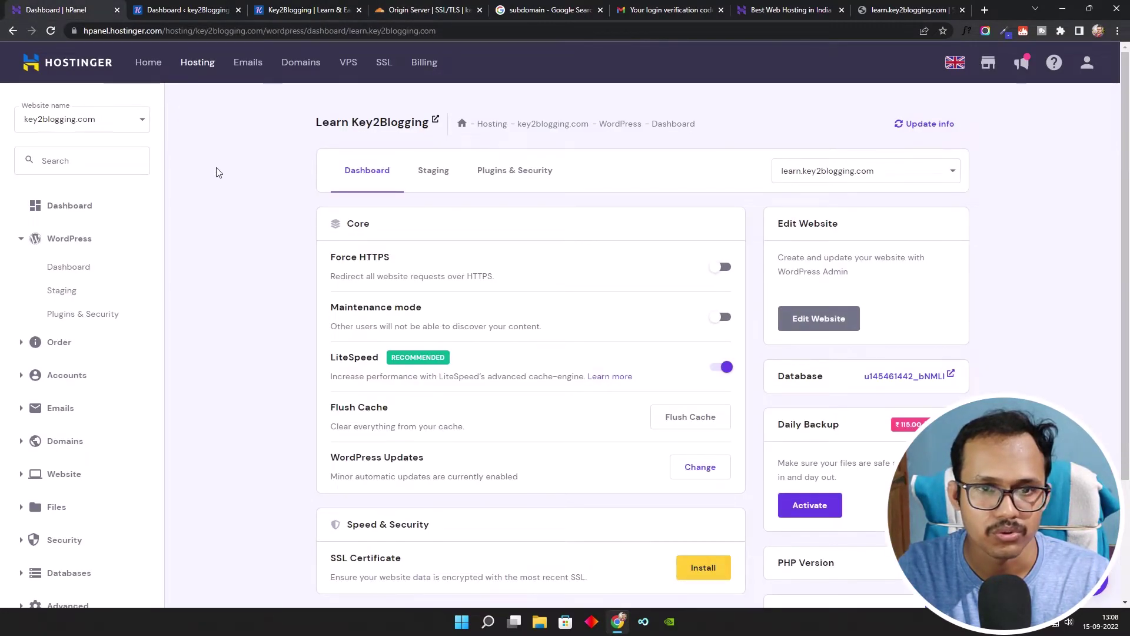
pyautogui.scroll(-3, 116, 290)
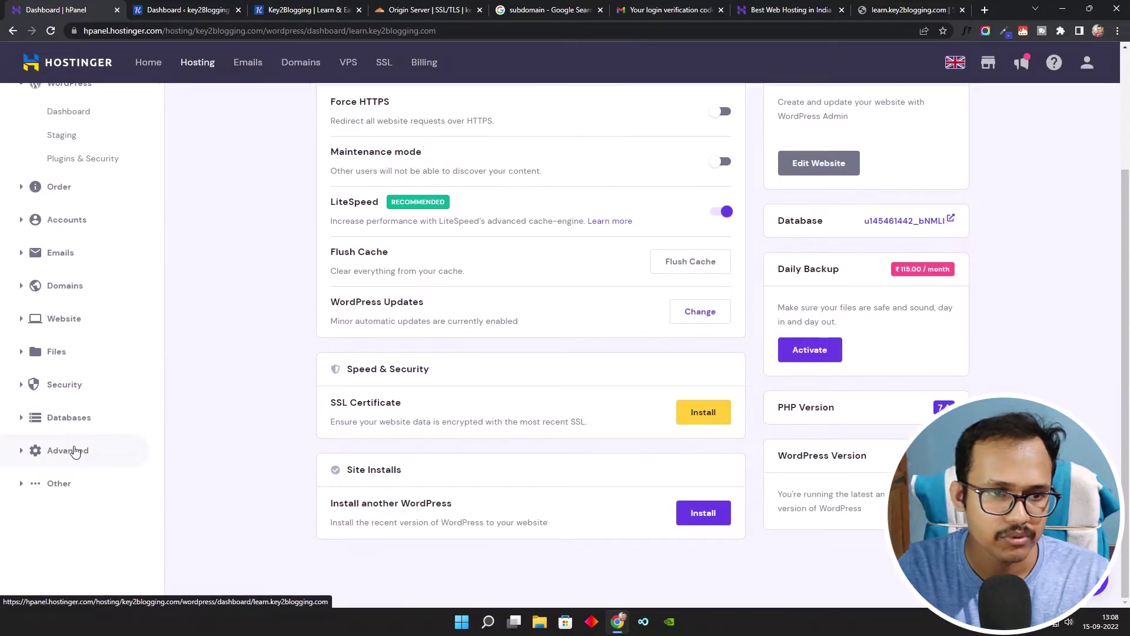
pyautogui.click(196, 62)
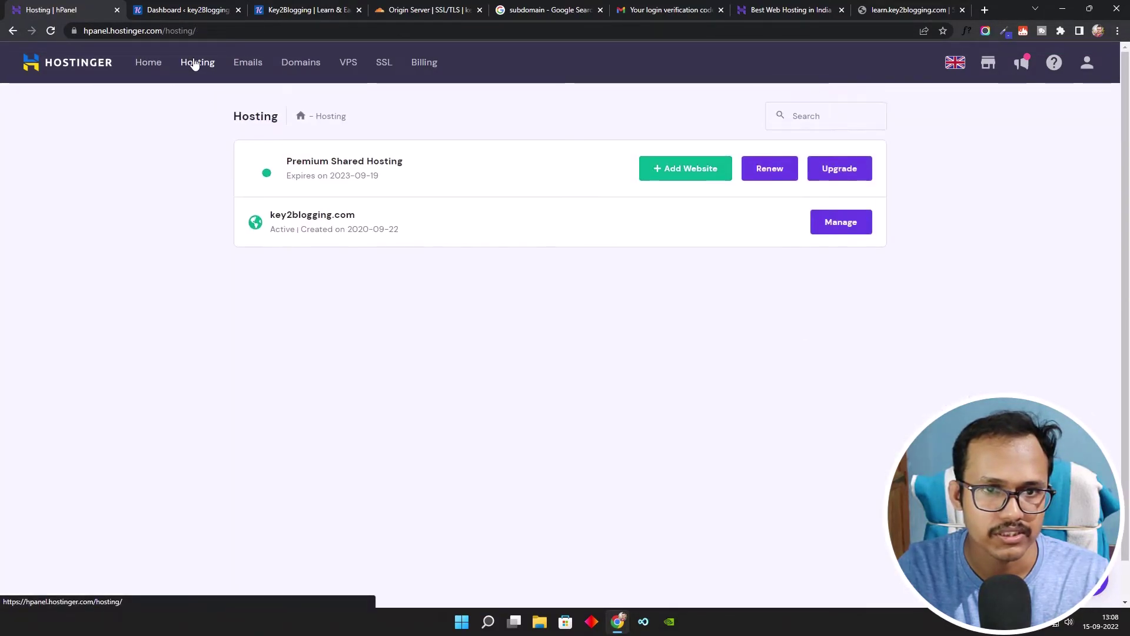
pyautogui.click(852, 222)
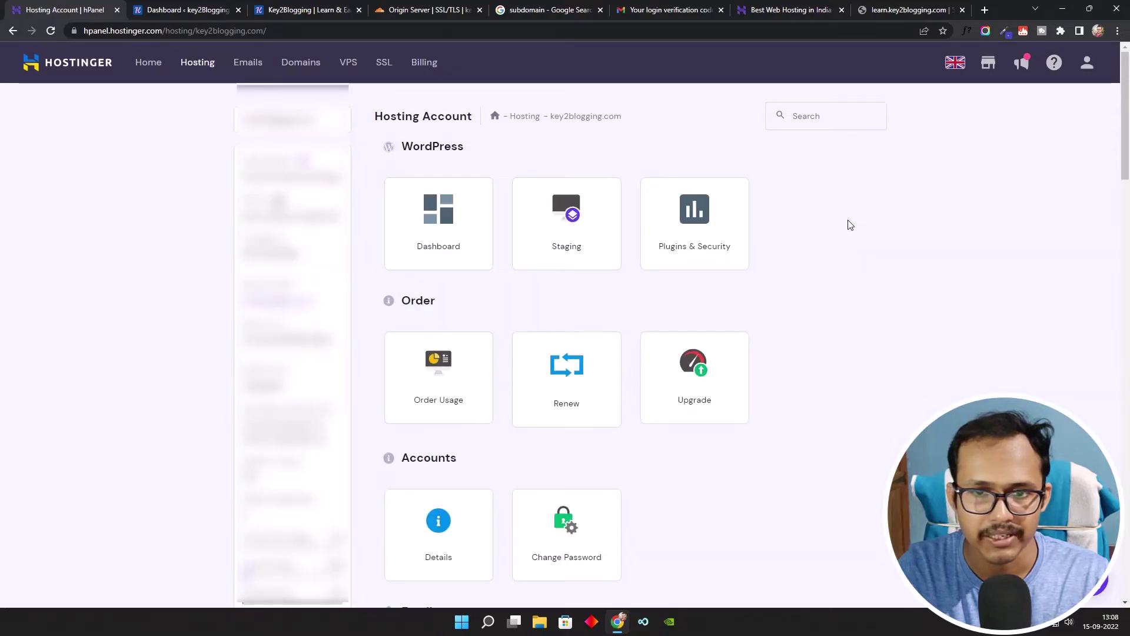
pyautogui.scroll(-15, 850, 224)
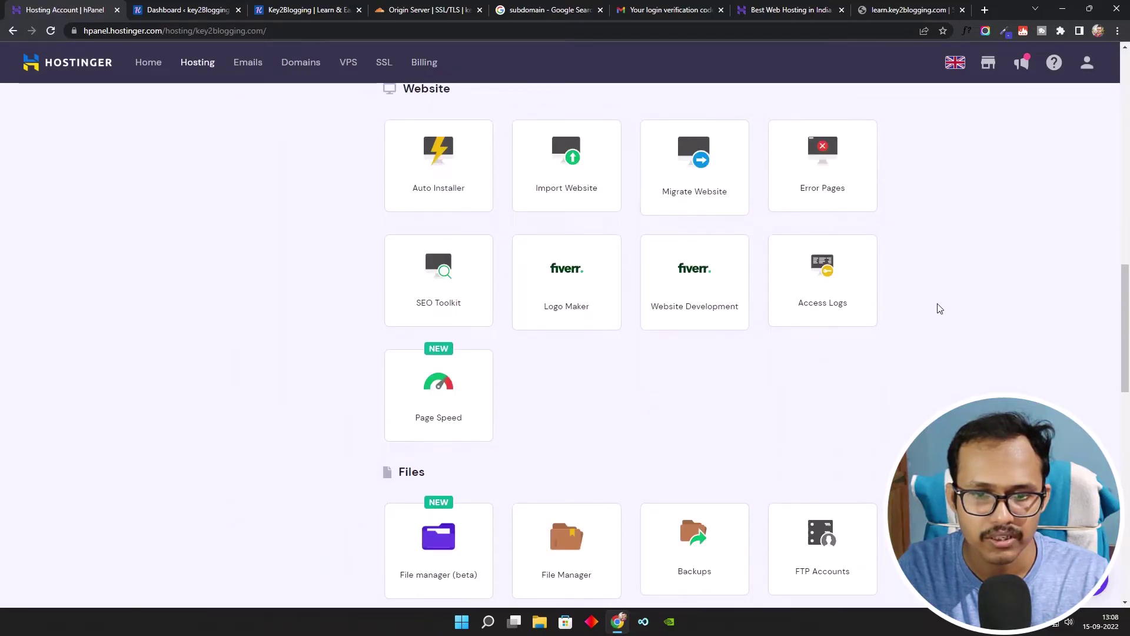
pyautogui.scroll(-14, 940, 309)
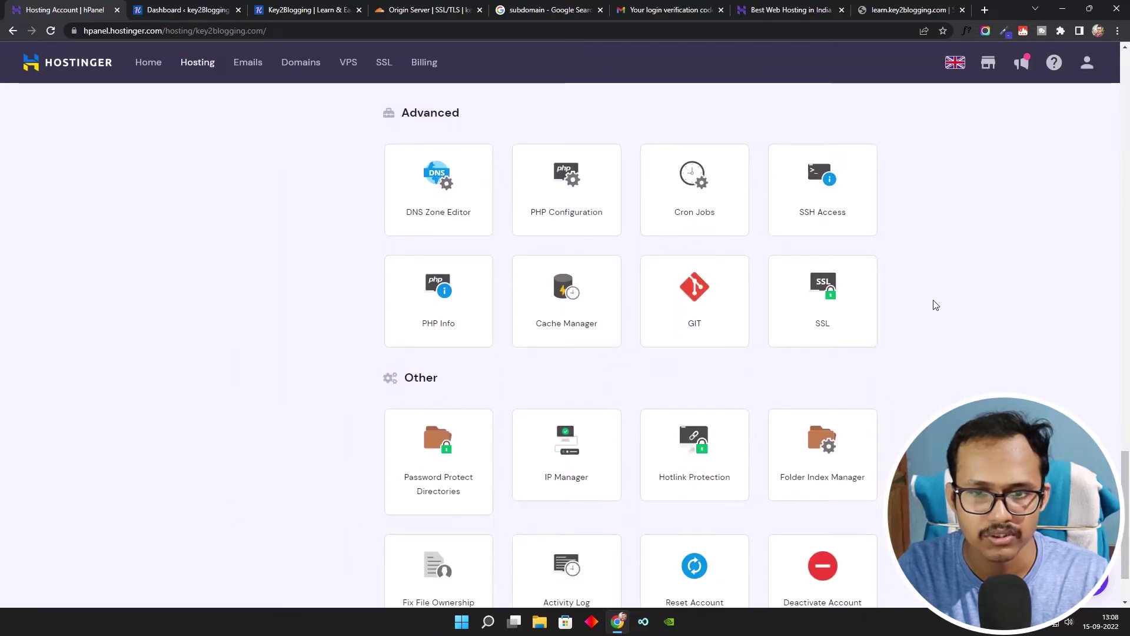
pyautogui.scroll(-2, 936, 307)
pyautogui.scroll(2, 936, 309)
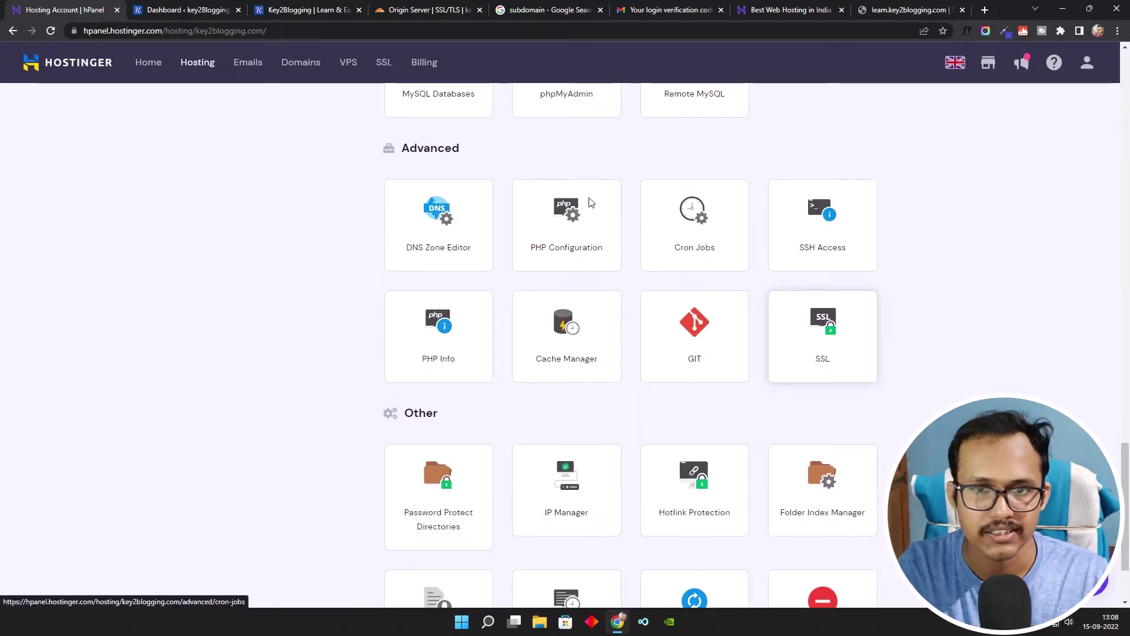
pyautogui.click(843, 344)
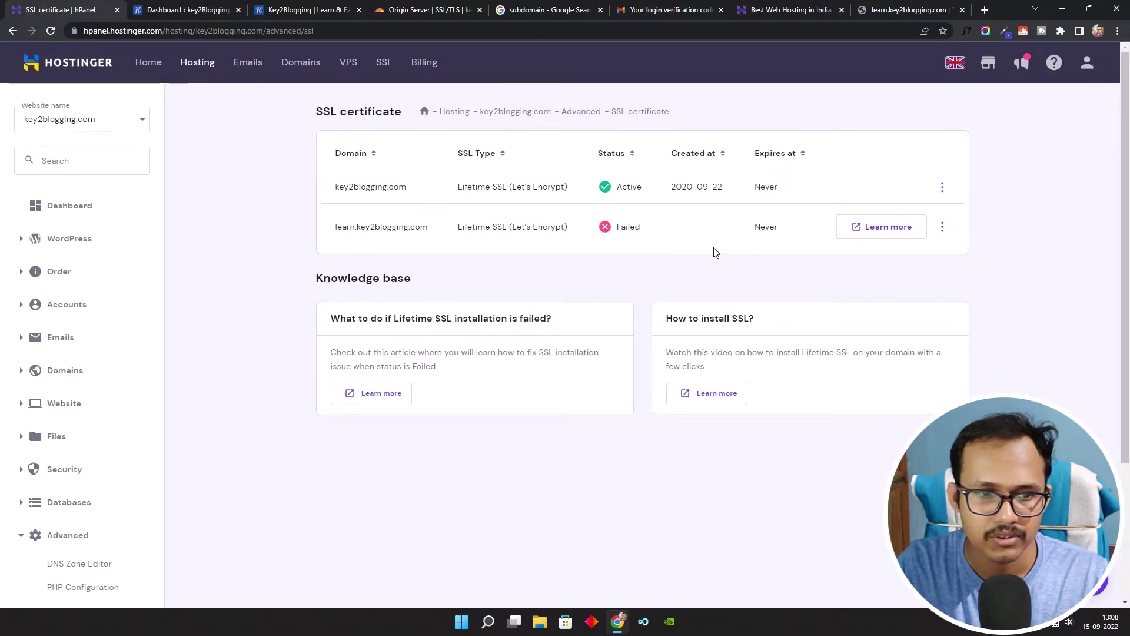
# Uninstall the failed Lifetime SSL certificate of learn.key2blogging.com and confirm the removal.
pyautogui.scroll(-3, 100, 488)
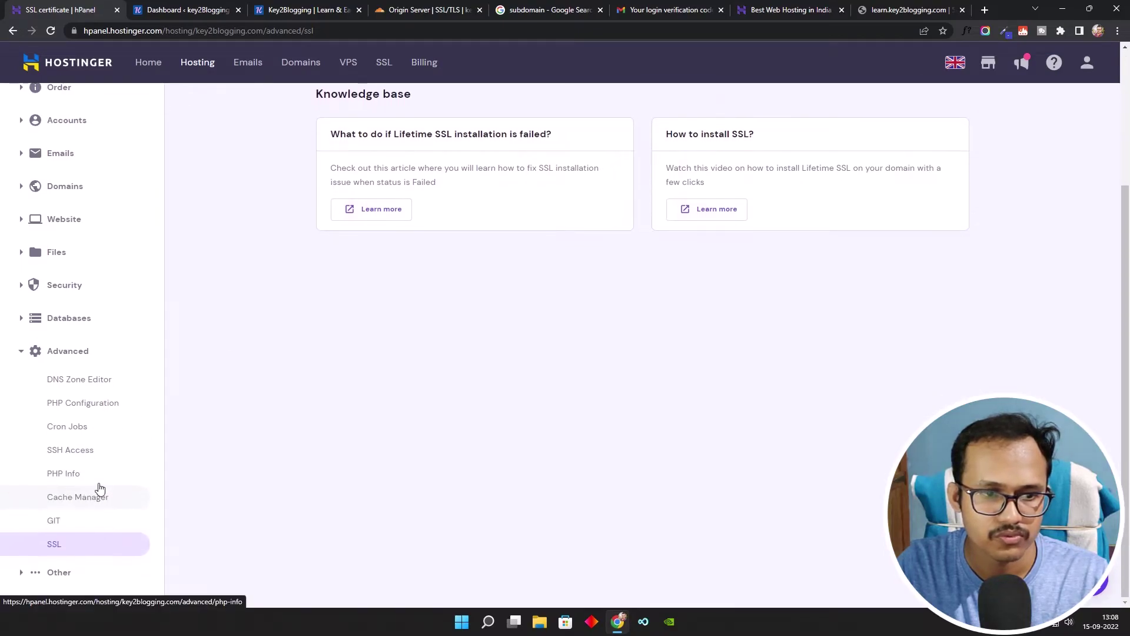
pyautogui.scroll(3, 933, 251)
pyautogui.click(942, 228)
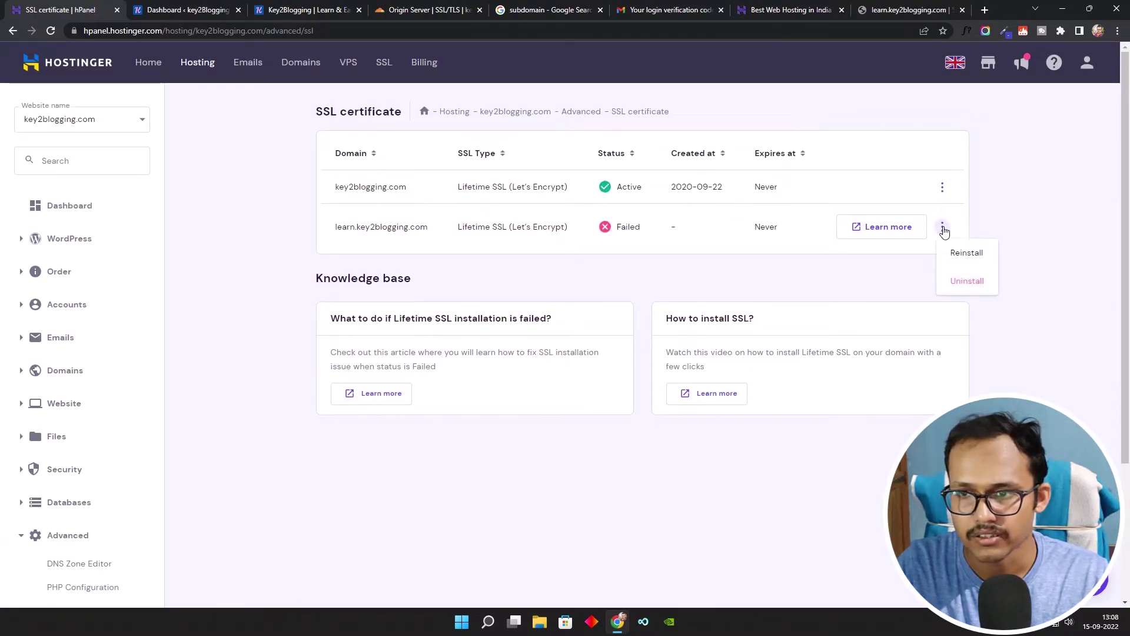
pyautogui.click(967, 280)
pyautogui.click(656, 350)
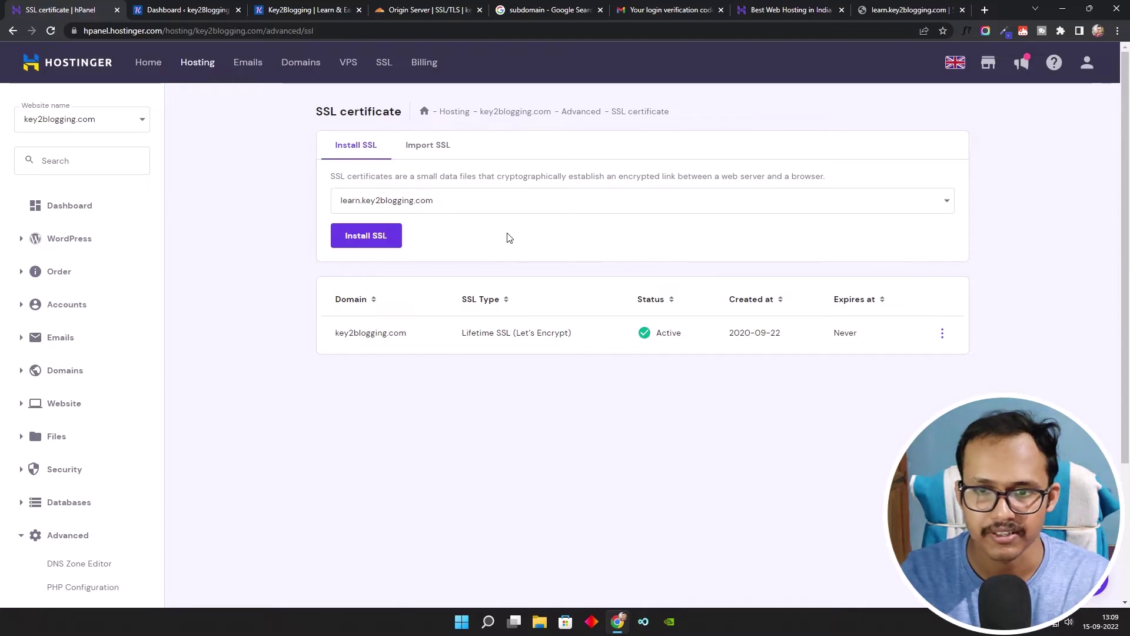
# Try to install the Lifetime SSL for learn.key2blogging.com again, and uninstall that certificate.
pyautogui.click(366, 241)
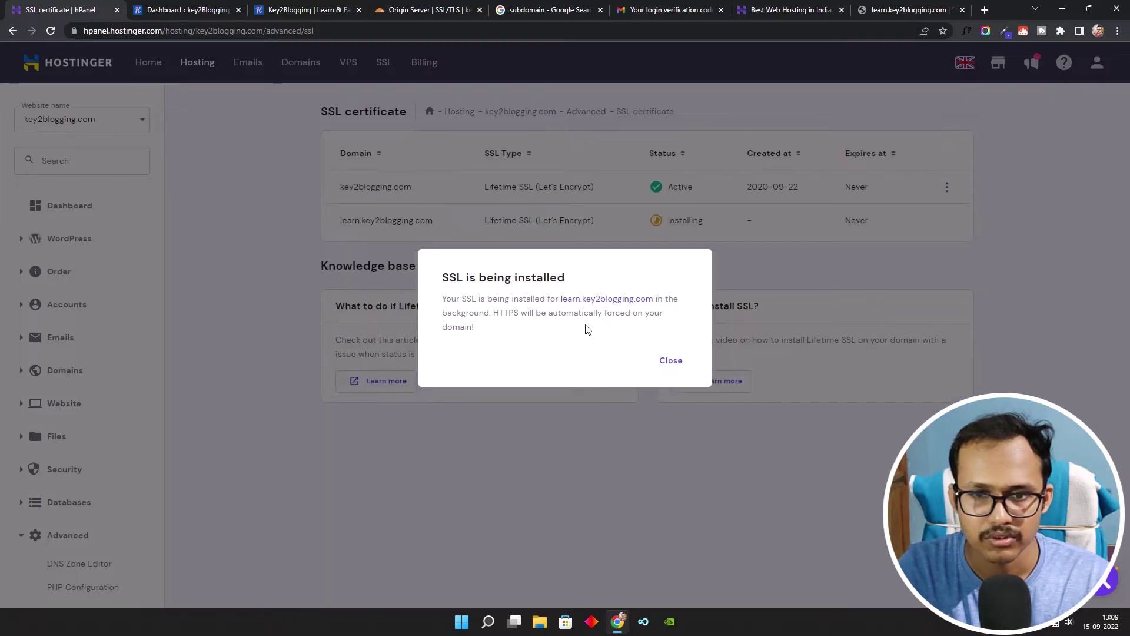
pyautogui.click(672, 362)
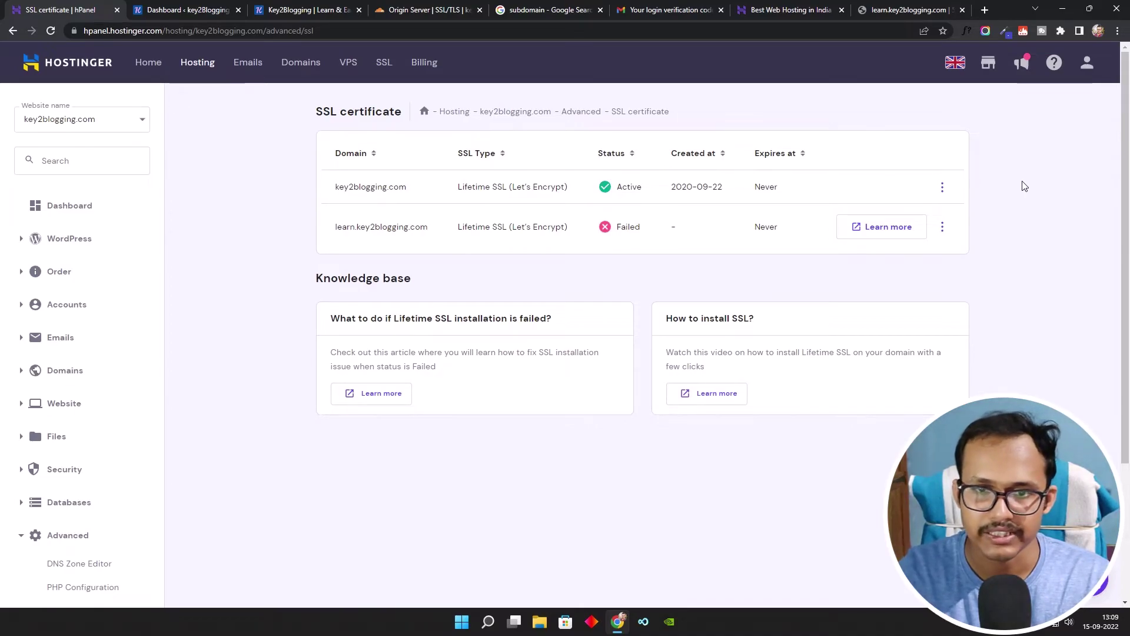
pyautogui.click(945, 230)
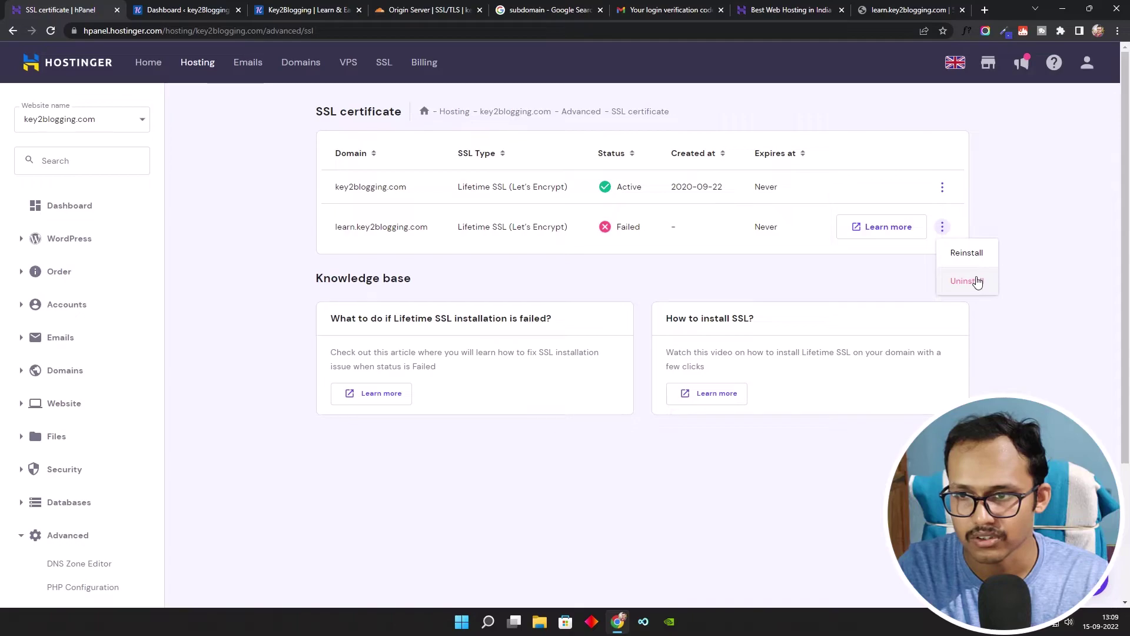
pyautogui.click(976, 281)
pyautogui.click(683, 355)
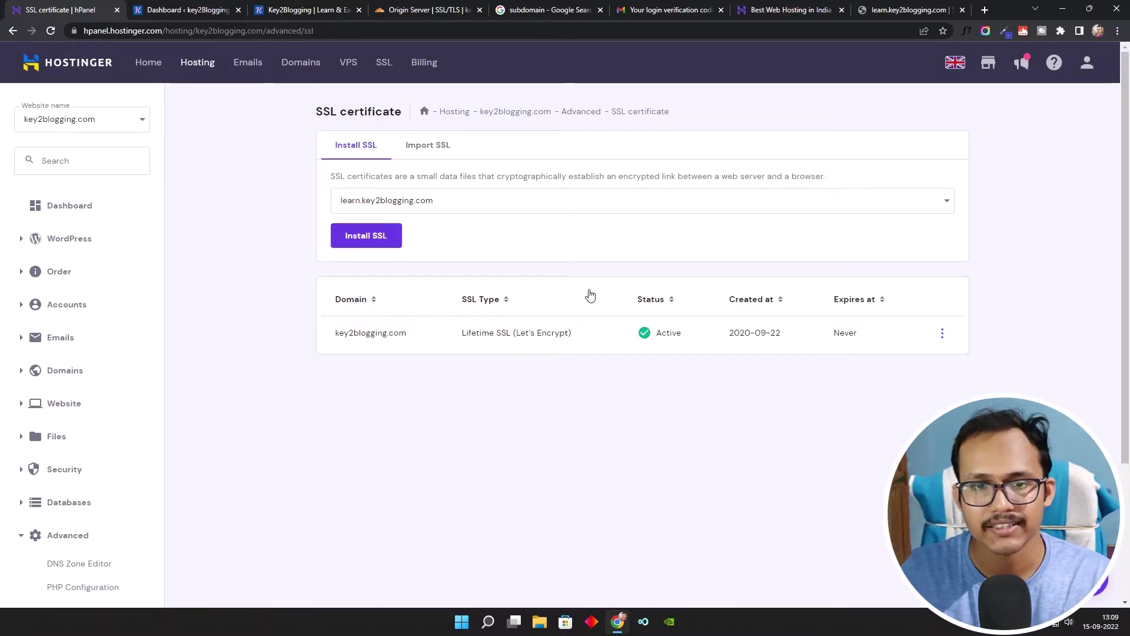
# Start importing a custom SSL for learn.key2blogging.com and fill in its certificate (CRT) with the origin certificate copied from Cloudflare.
pyautogui.click(422, 147)
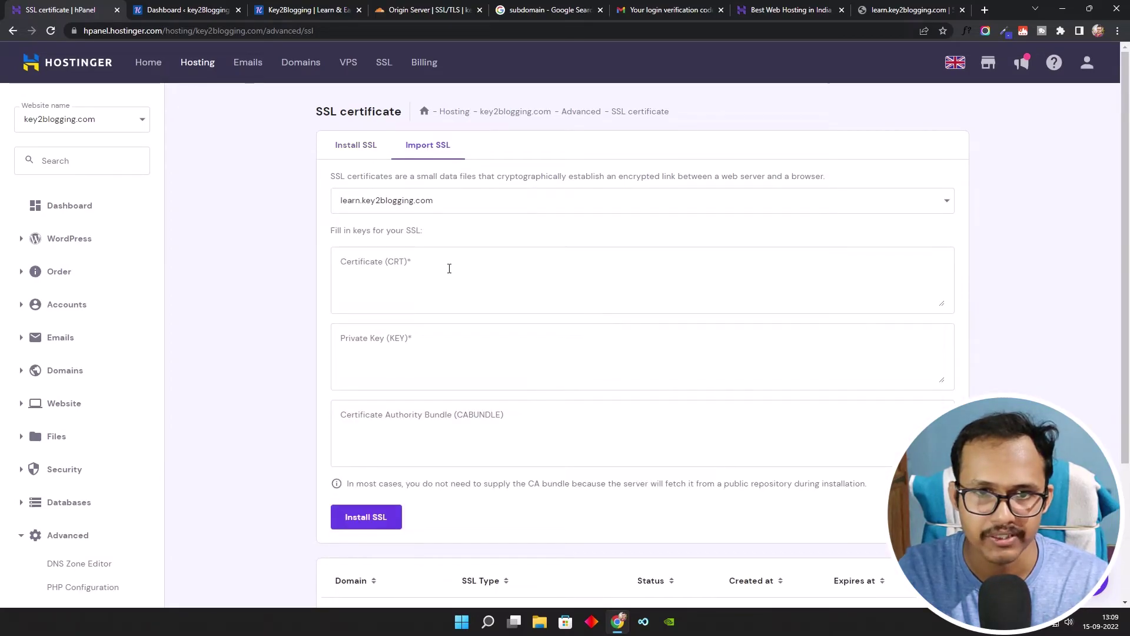
pyautogui.click(646, 210)
pyautogui.click(443, 224)
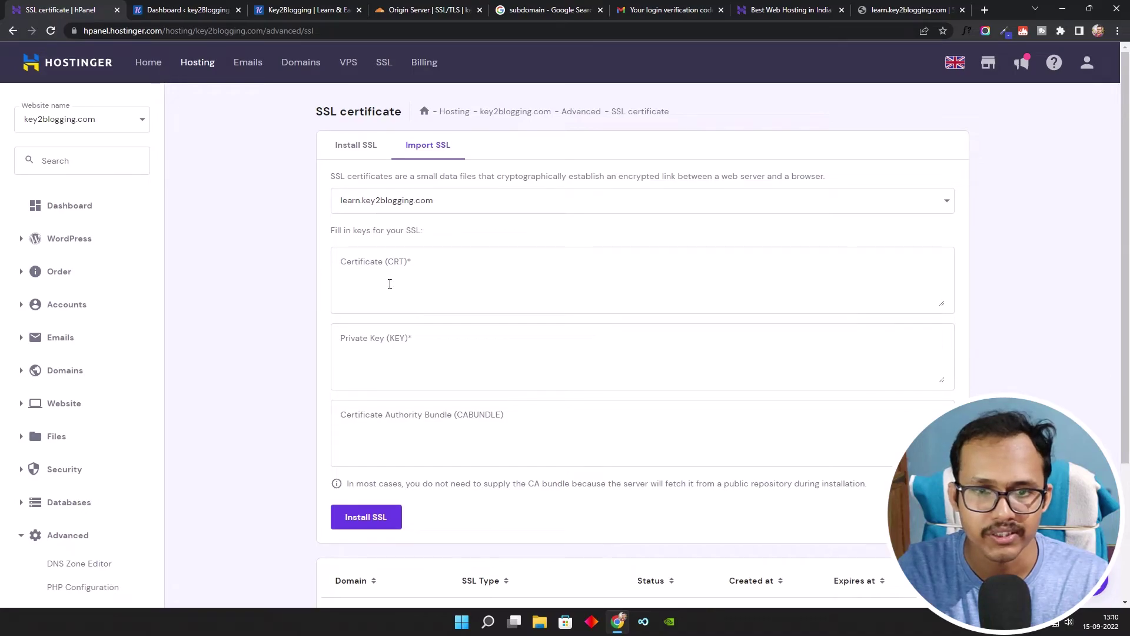
pyautogui.click(548, 294)
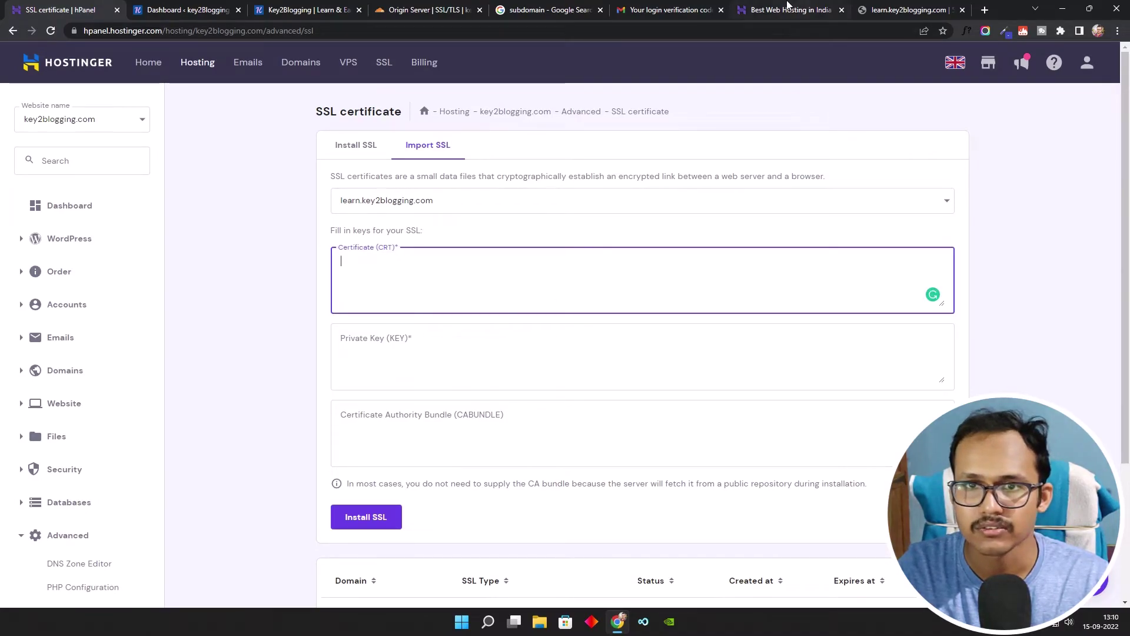
pyautogui.click(413, 10)
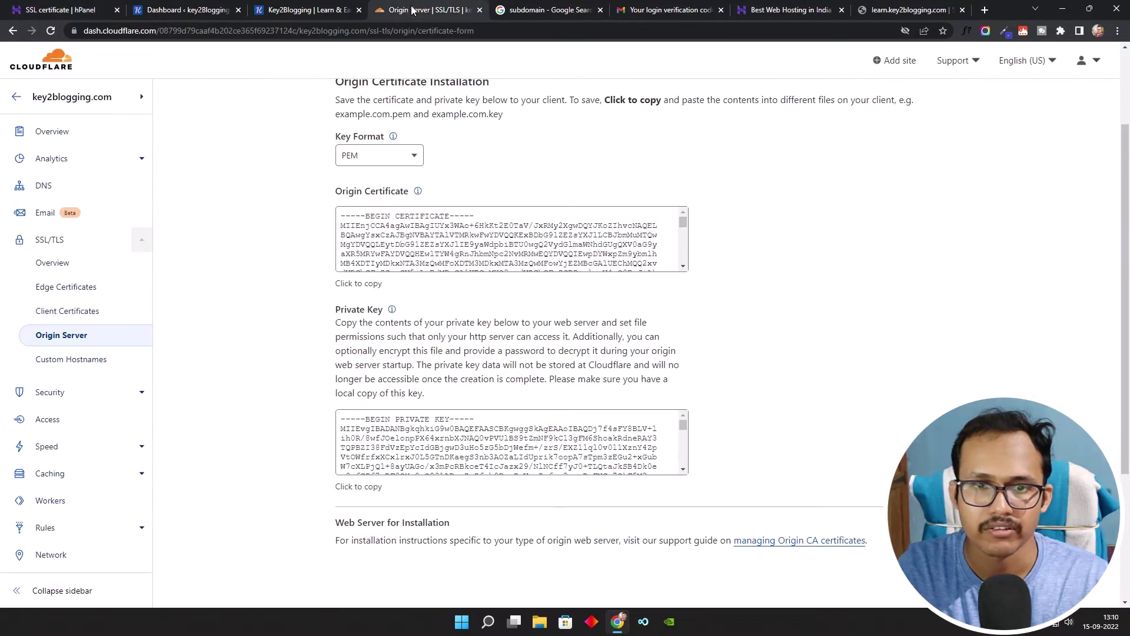
pyautogui.click(360, 282)
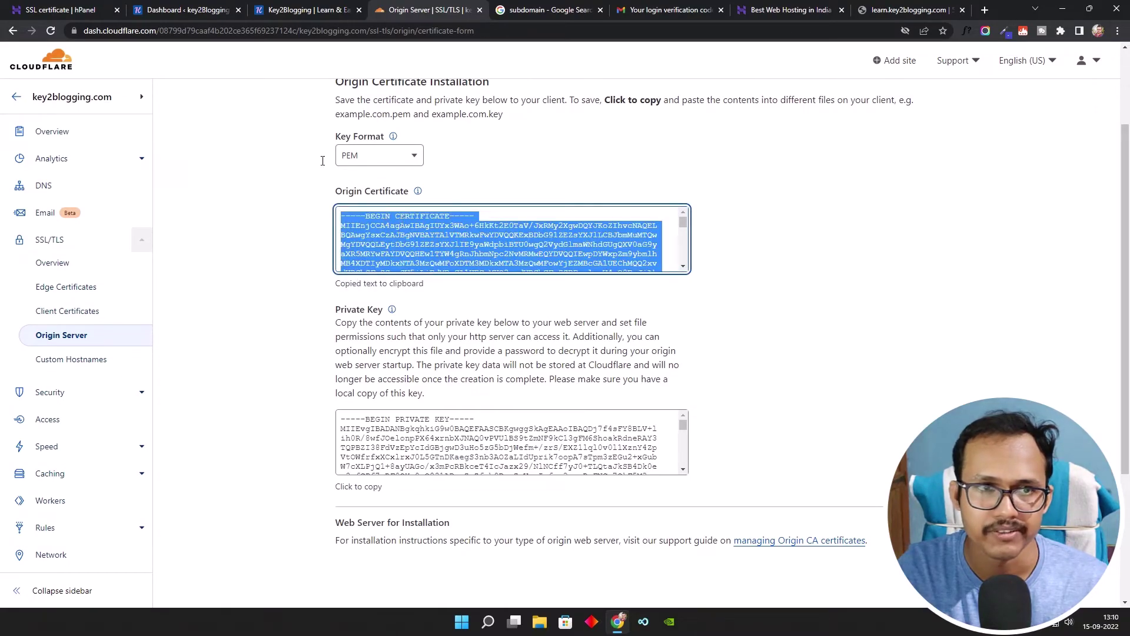
pyautogui.hotkey('ctrl', '1')
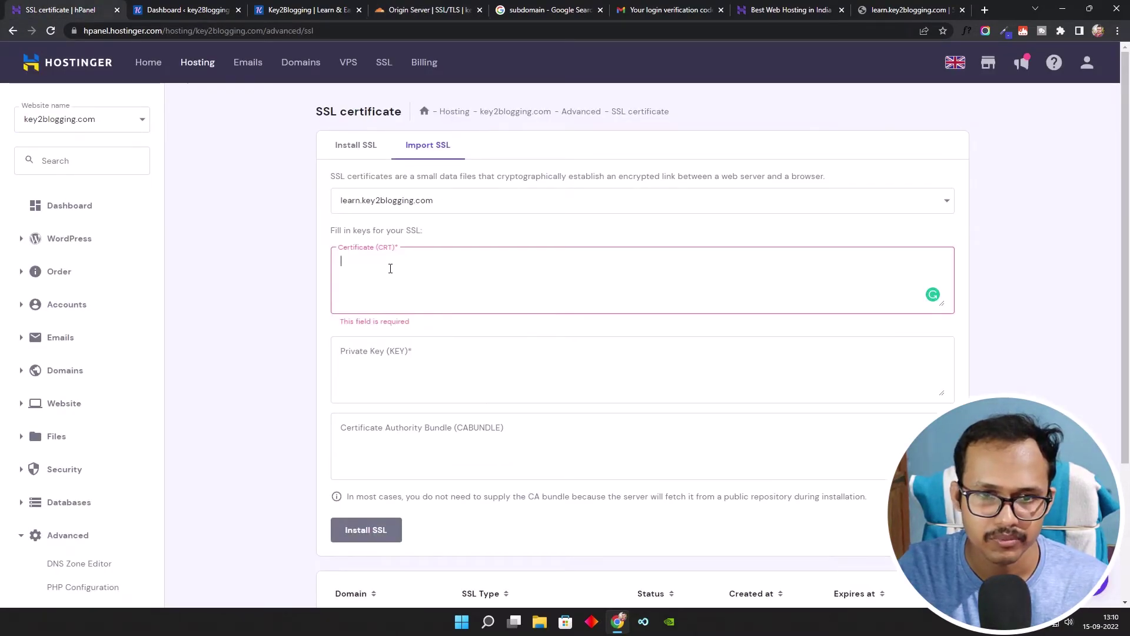
pyautogui.hotkey('ctrl', 'v')
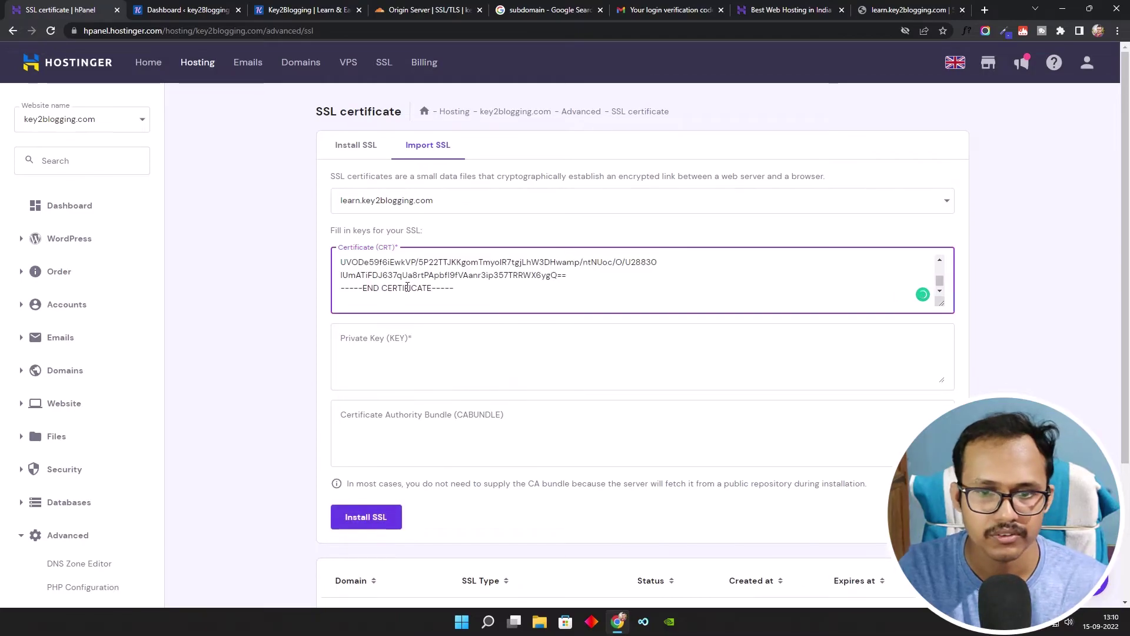
# Copy the origin certificate's private key from Cloudflare into Hostinger's Private Key (KEY) field, install the SSL and dismiss the confirmation.
pyautogui.click(445, 6)
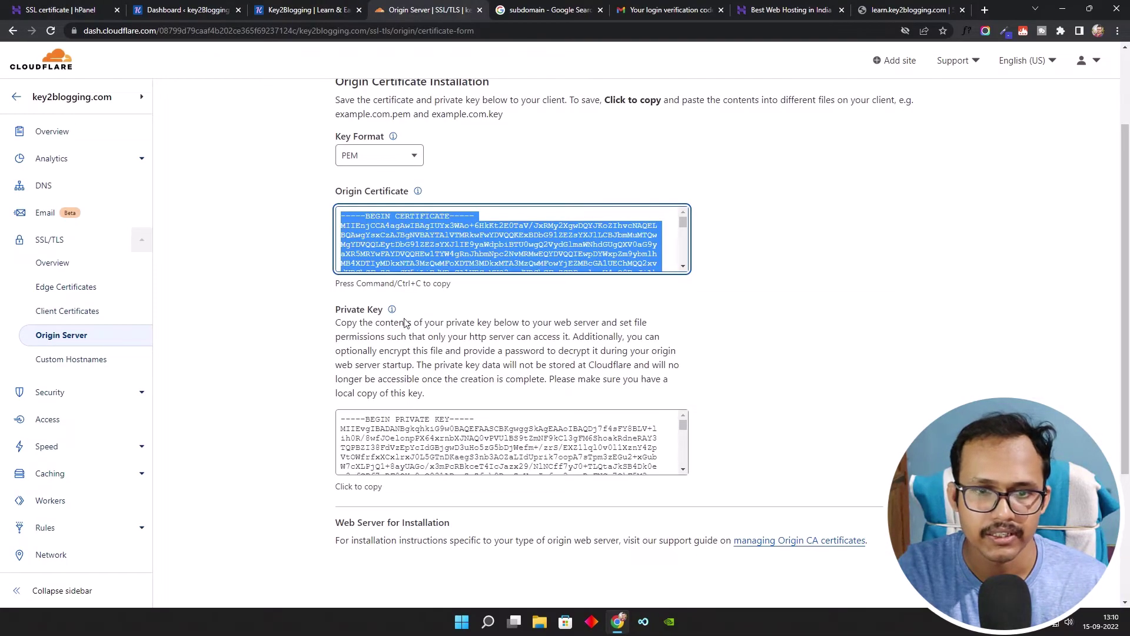
pyautogui.click(366, 489)
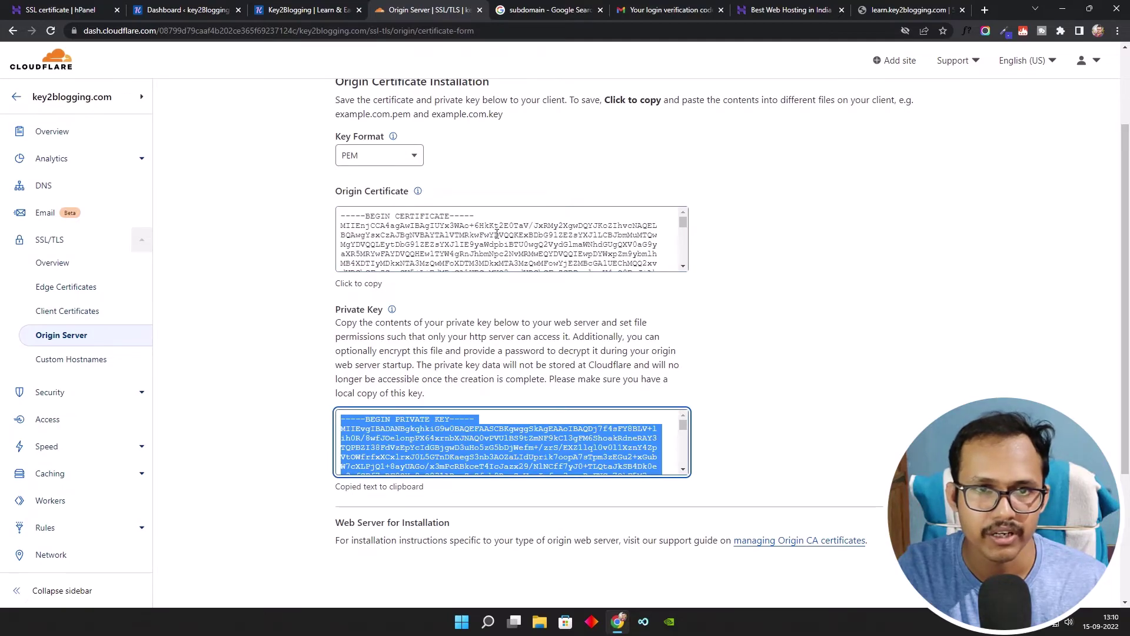
pyautogui.click(61, 9)
pyautogui.click(398, 355)
pyautogui.hotkey('ctrl', 'v')
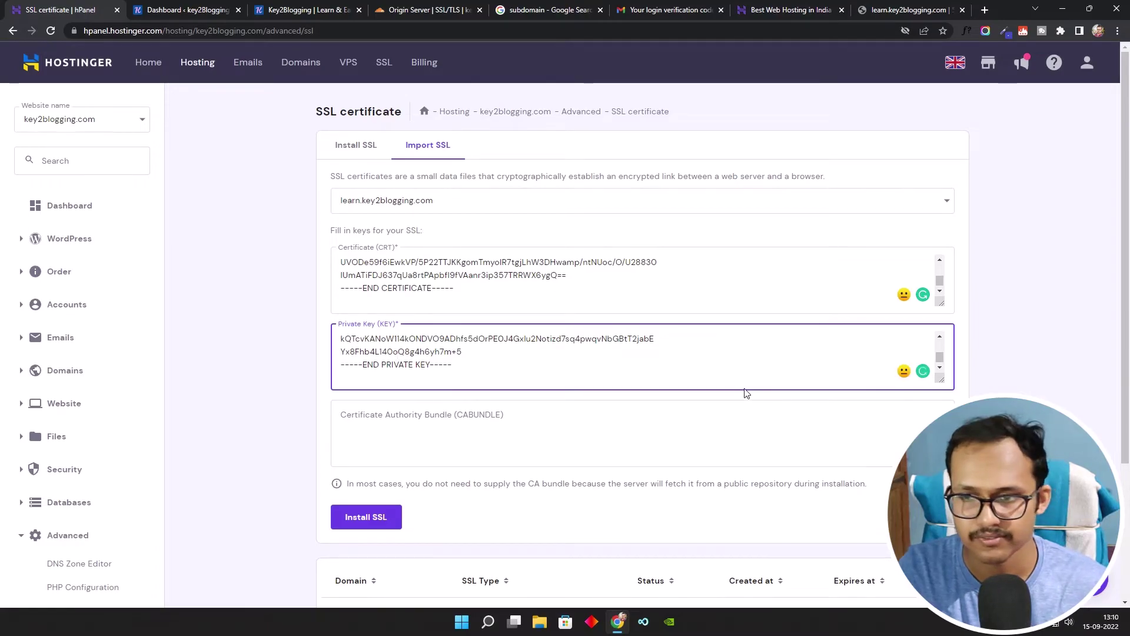
pyautogui.click(364, 524)
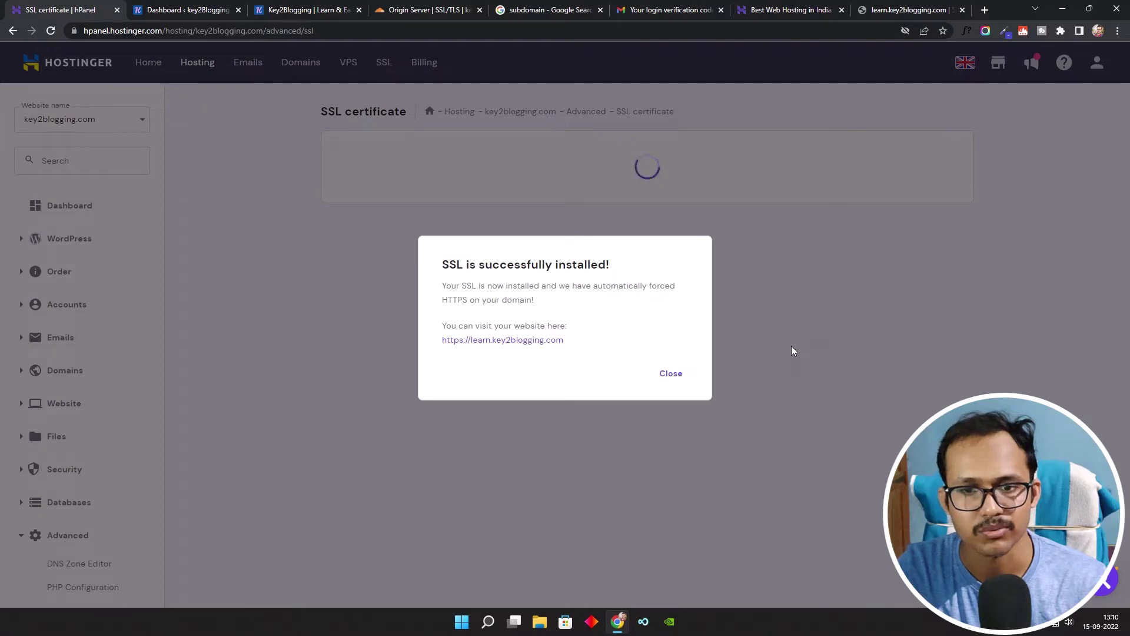
pyautogui.click(667, 384)
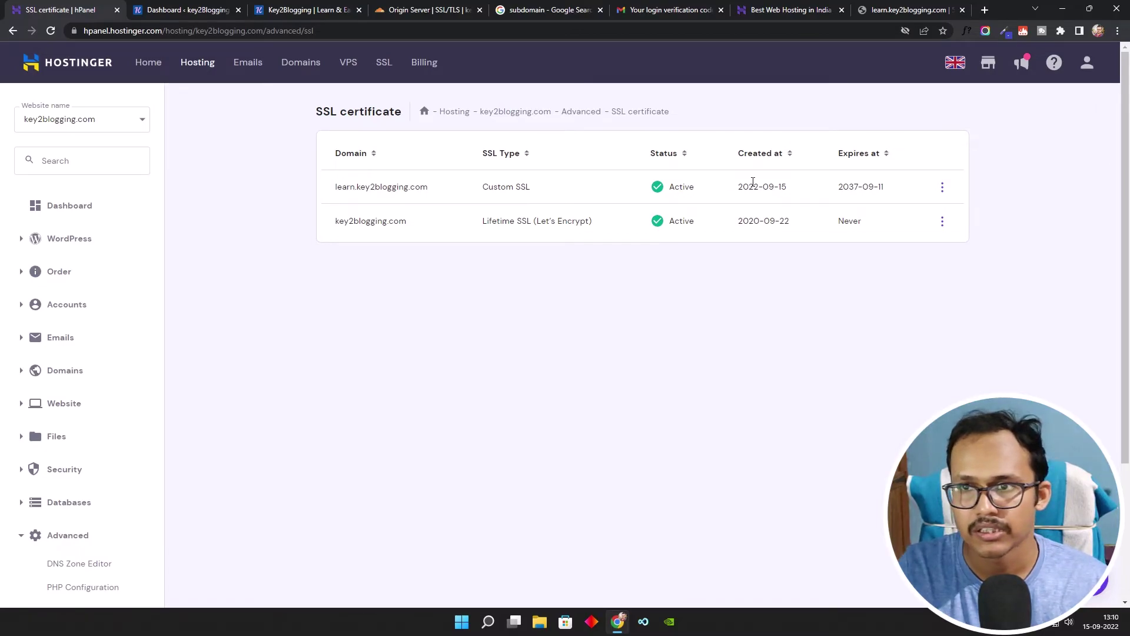
# Reload learn.key2blogging.com to check the site, and open its wp-admin login page.
pyautogui.click(895, 10)
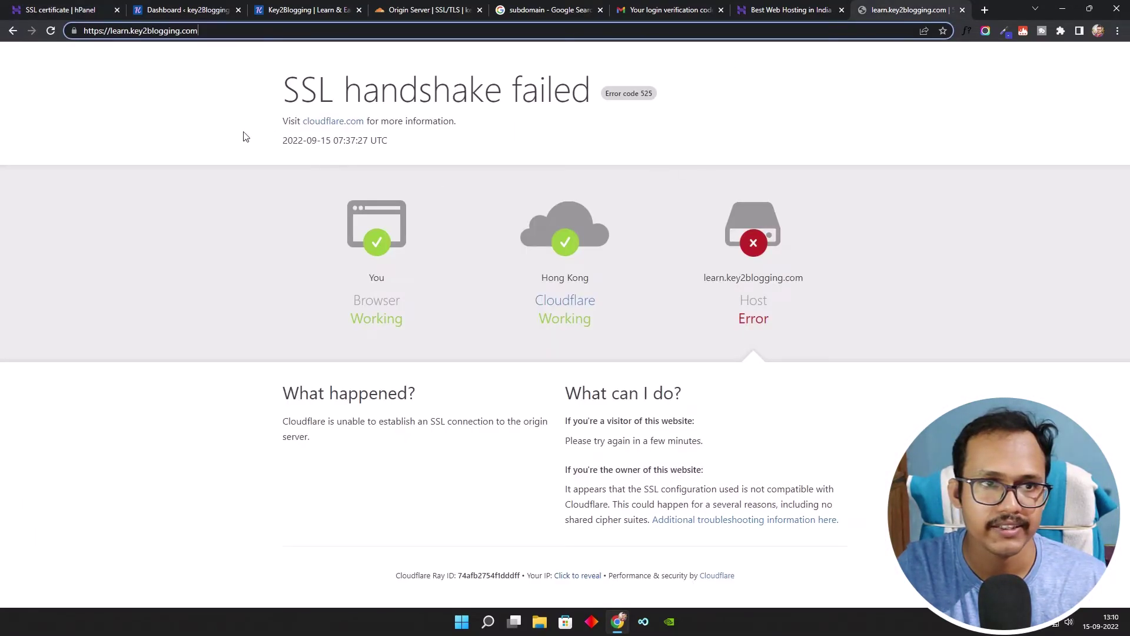
pyautogui.click(50, 31)
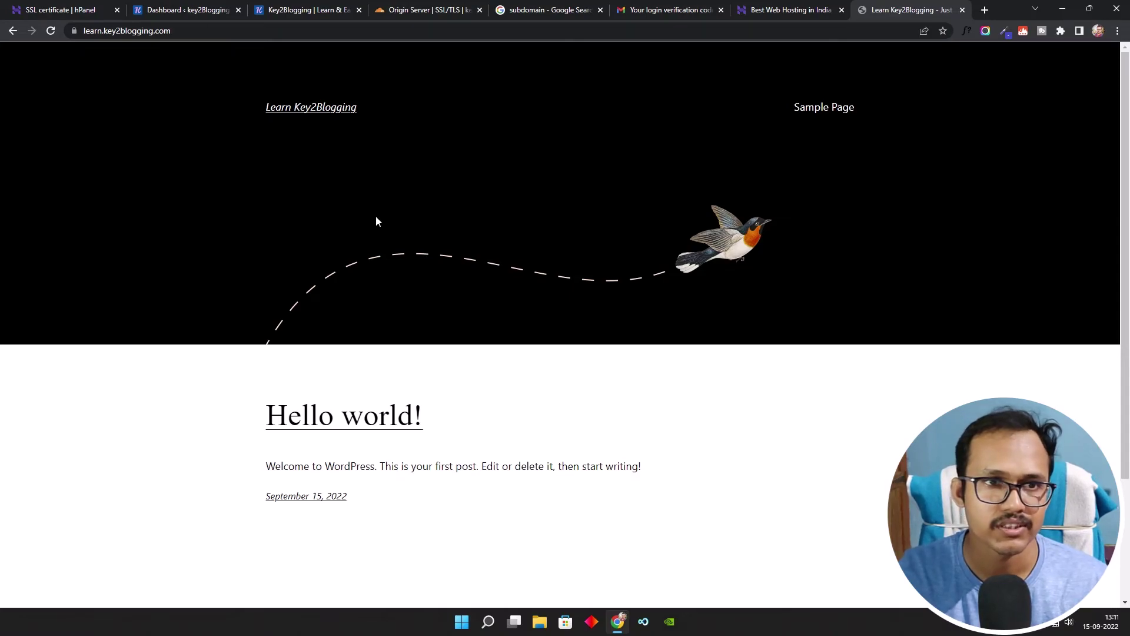
pyautogui.doubleClick(287, 29)
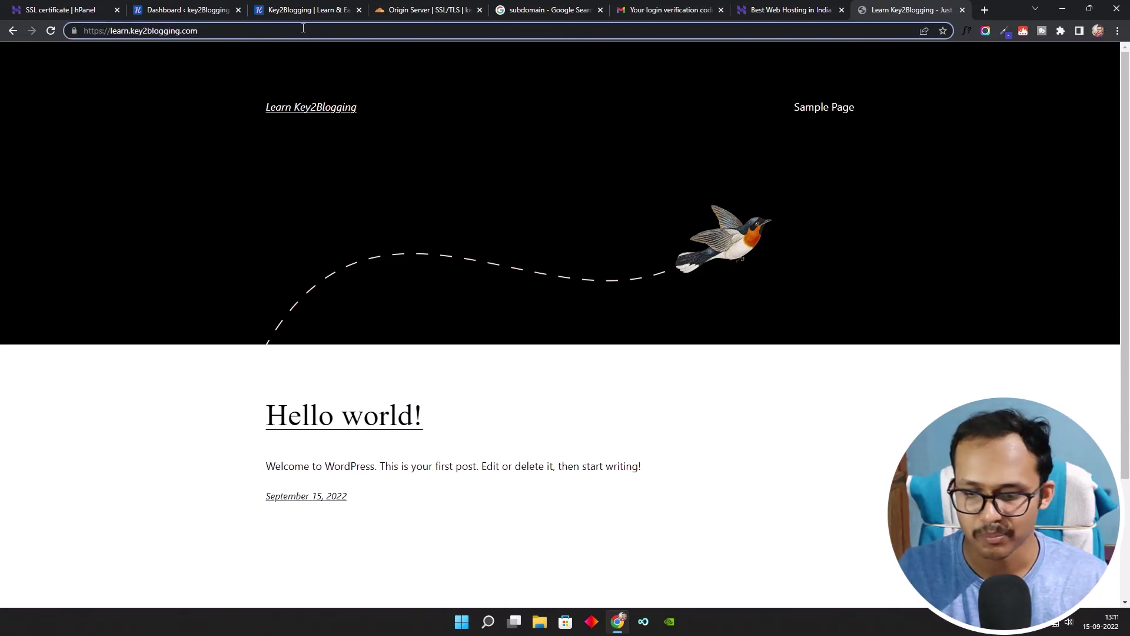
pyautogui.write('/lea')
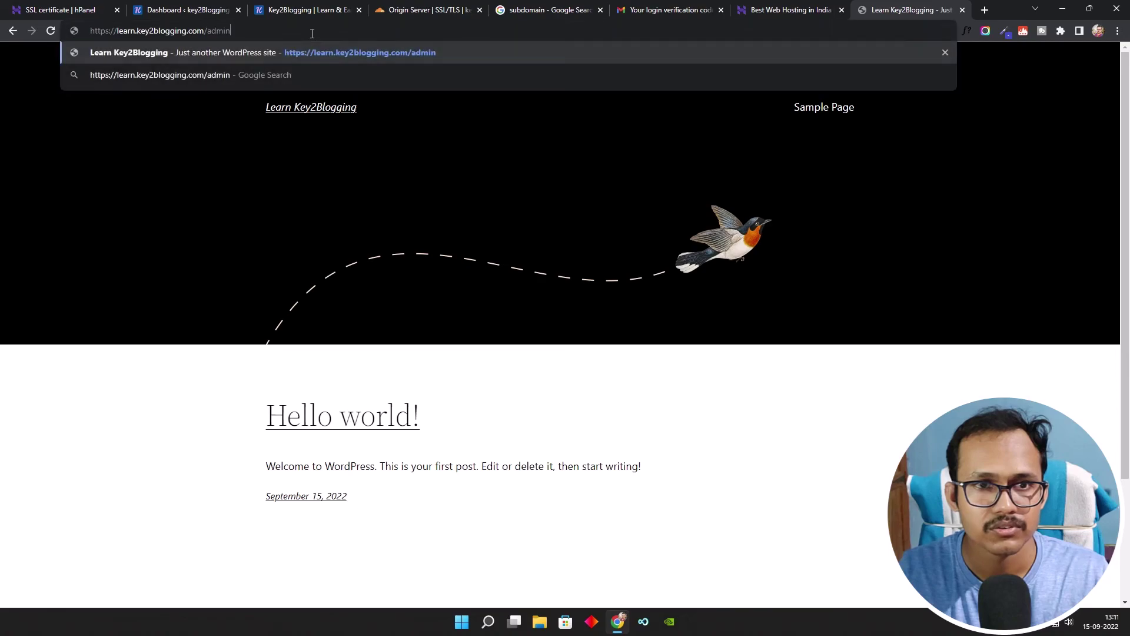
pyautogui.press('BackSpace')
pyautogui.press('BackSpace')
pyautogui.write('w')
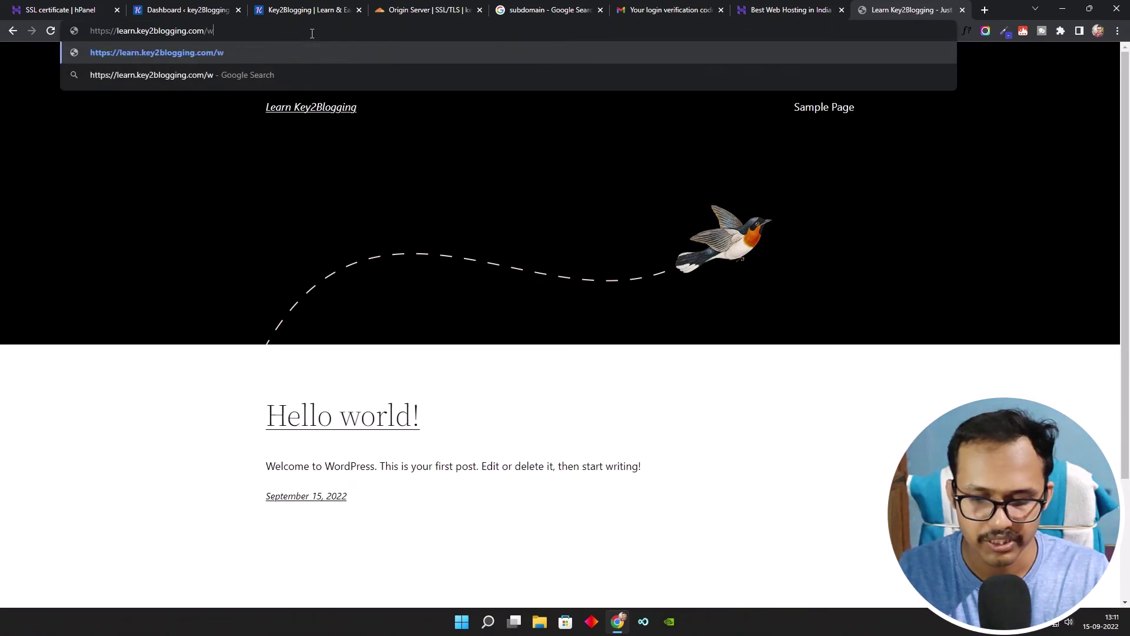
pyautogui.write('p-admin')
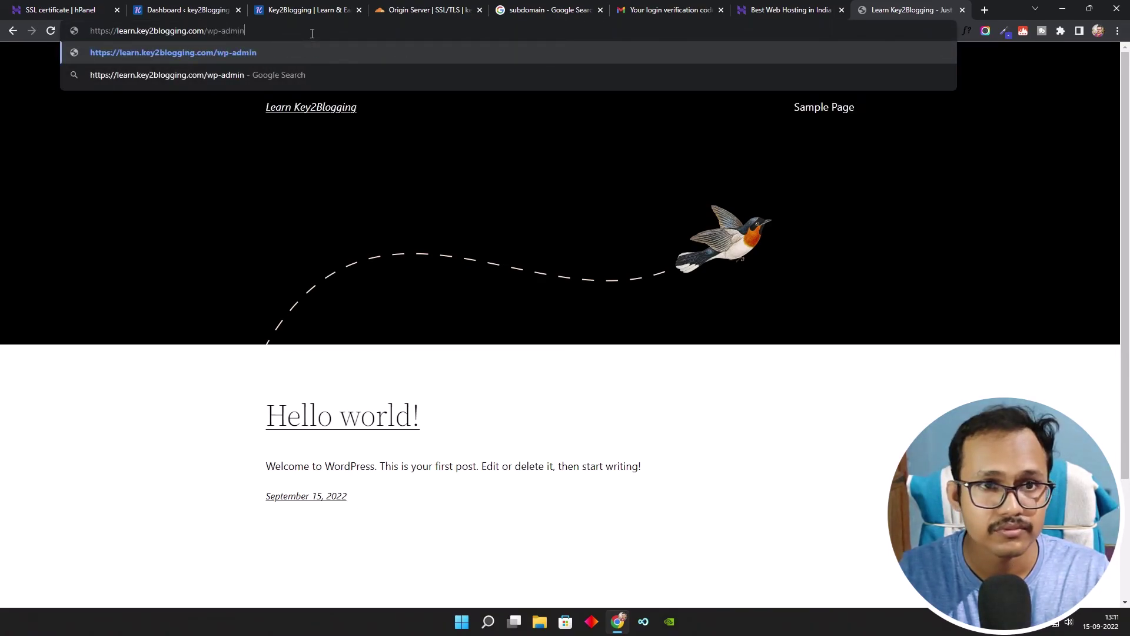
pyautogui.press('Return')
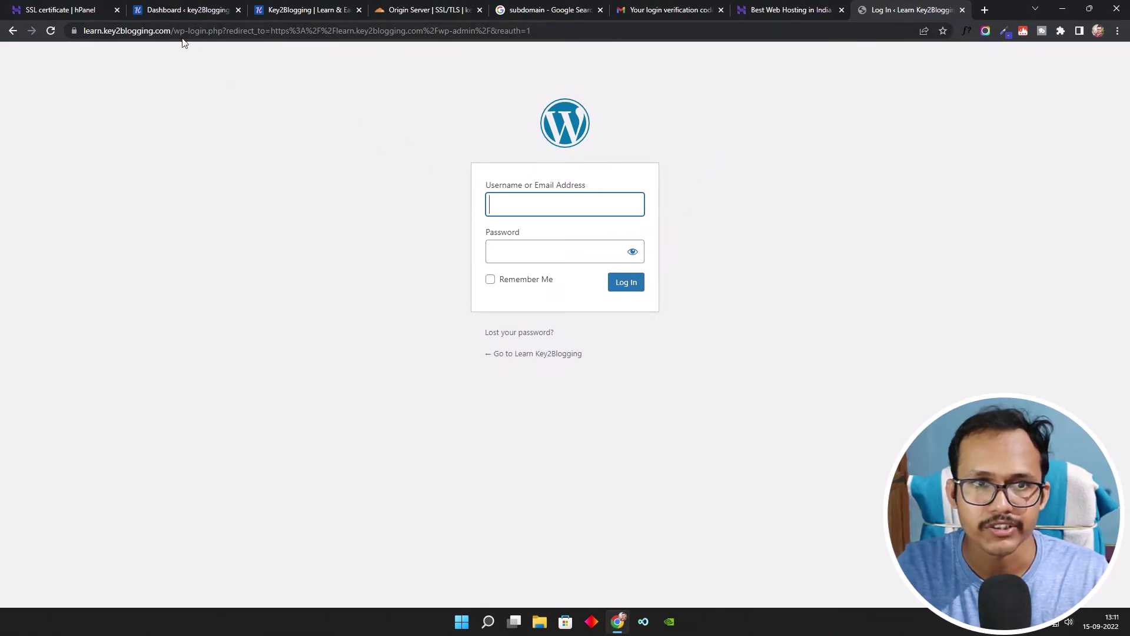
# Log in to WordPress with the saved username and password, and dismiss the dashboard's welcome banner.
pyautogui.rightClick(546, 211)
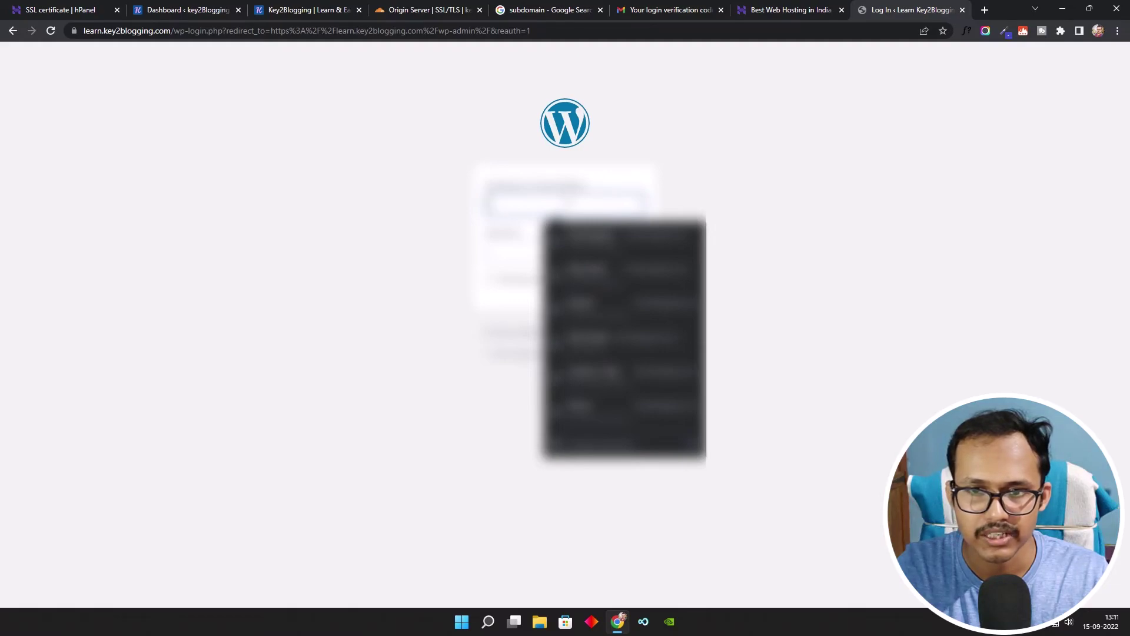
pyautogui.press('Return')
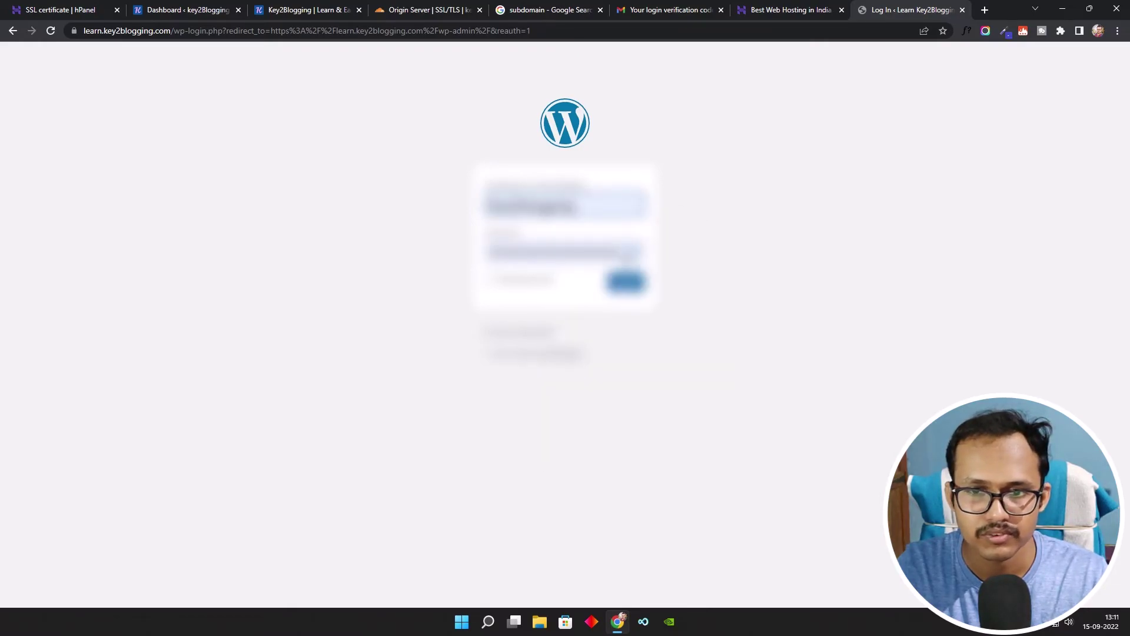
pyautogui.press('Tab')
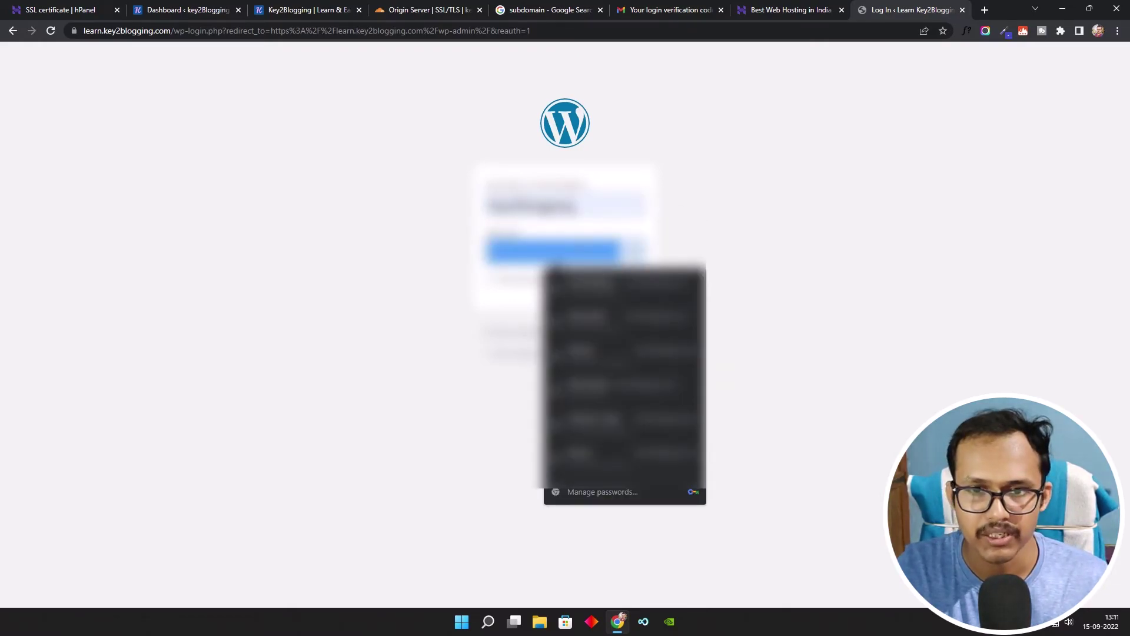
pyautogui.press('Return')
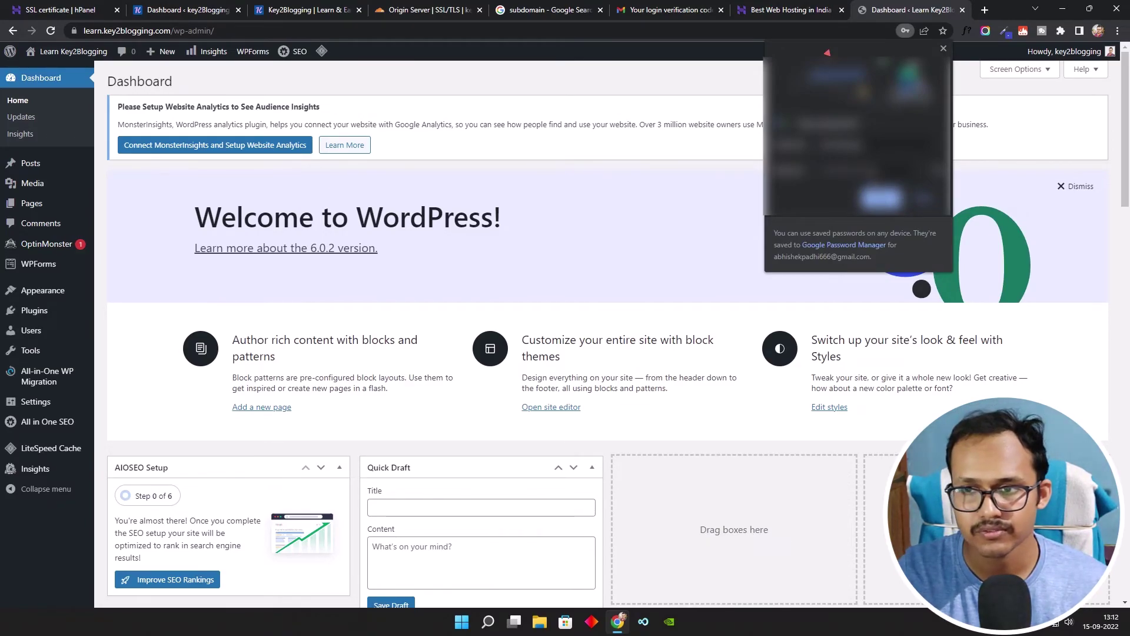
pyautogui.click(1071, 189)
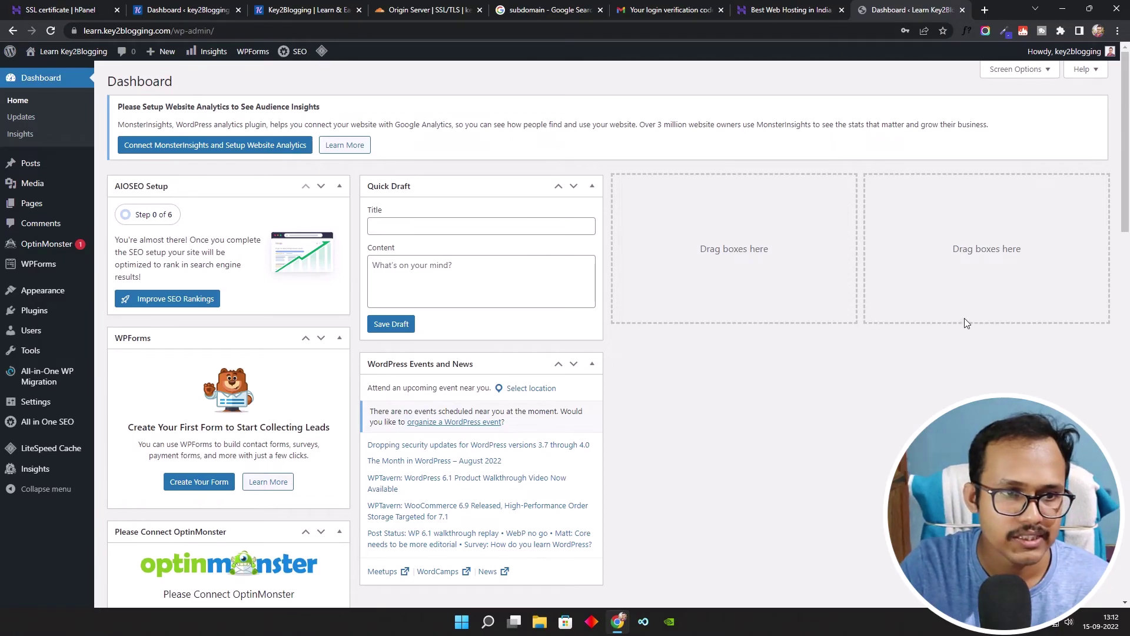
# Deactivate all installed plugins of the subdomain's WordPress site in one bulk action.
pyautogui.click(34, 317)
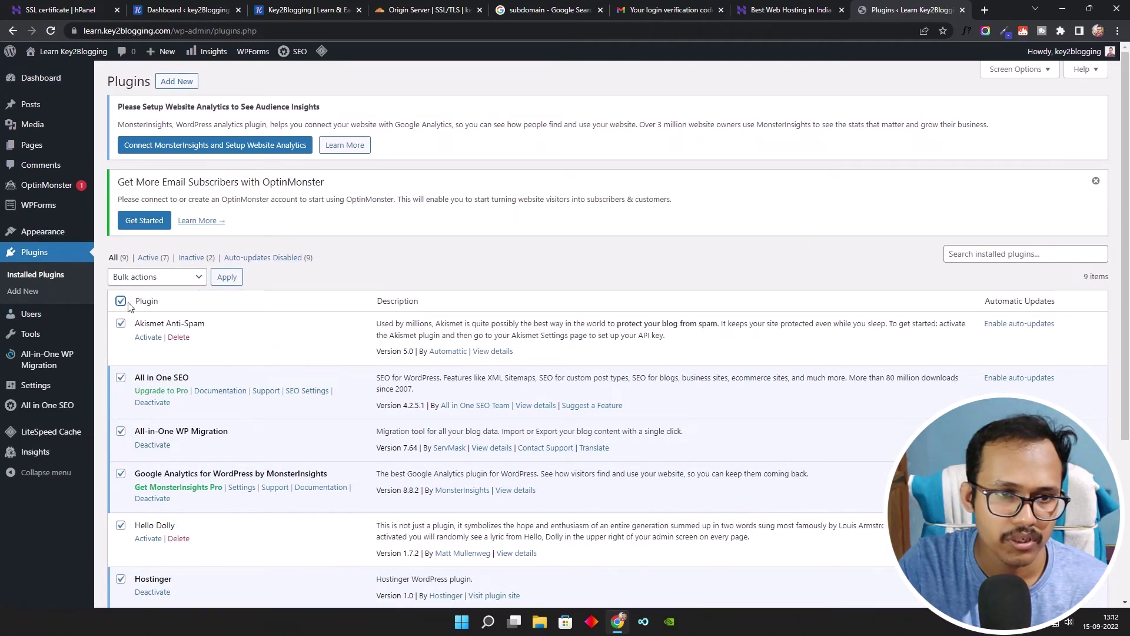
pyautogui.click(174, 282)
pyautogui.click(156, 315)
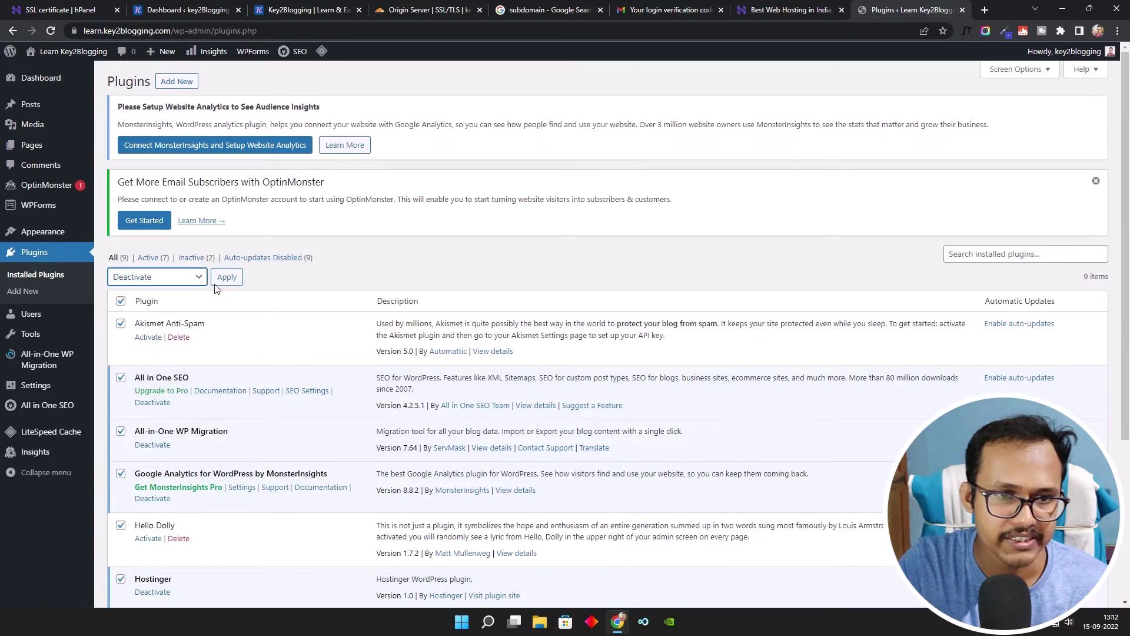
pyautogui.click(226, 279)
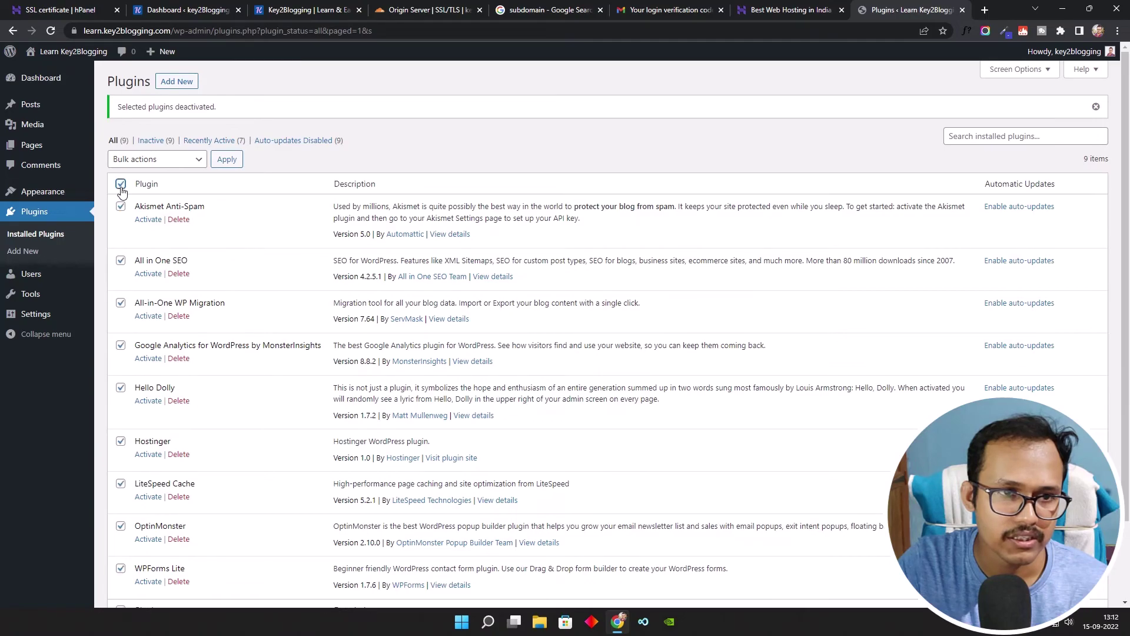
# Bulk delete all the deactivated plugins together with their data and confirm the deletion.
pyautogui.click(141, 159)
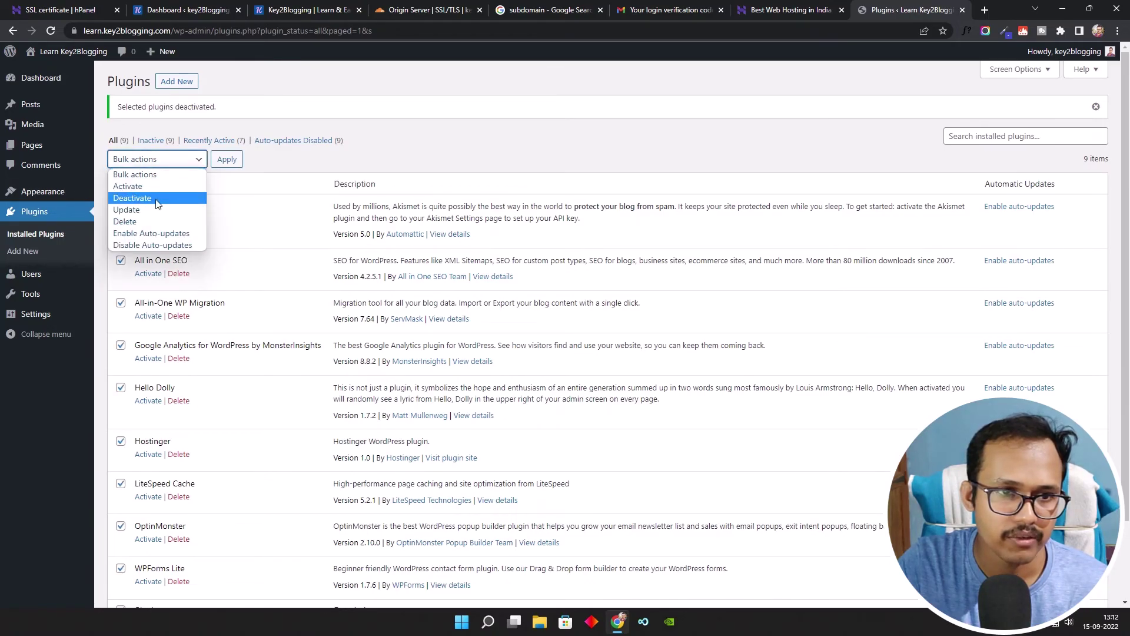
pyautogui.click(150, 221)
pyautogui.click(226, 159)
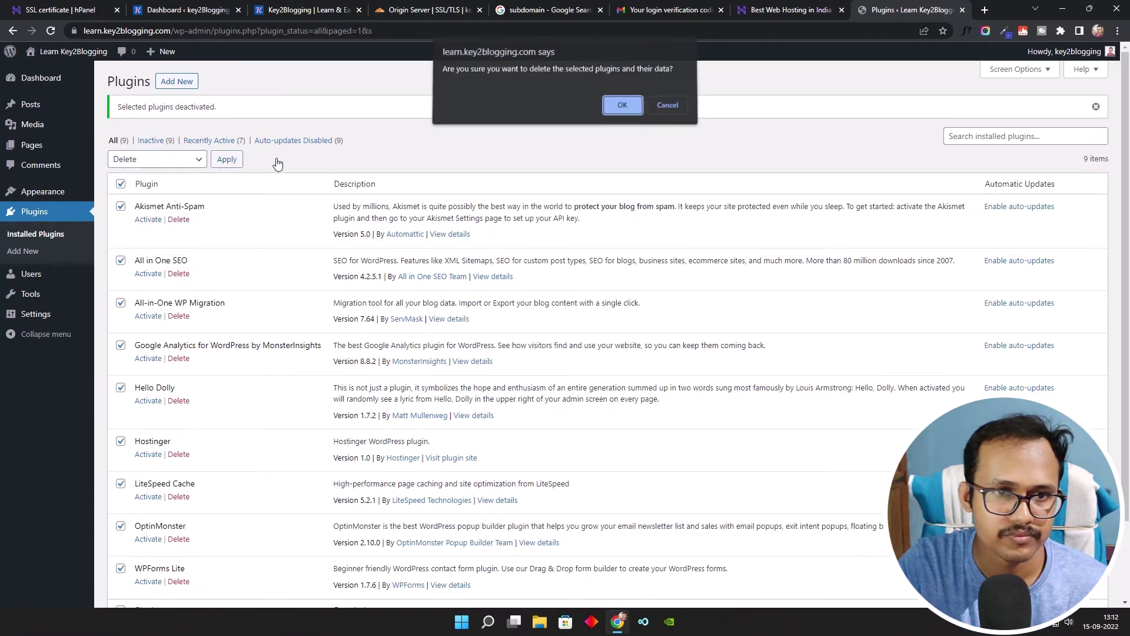
pyautogui.click(621, 104)
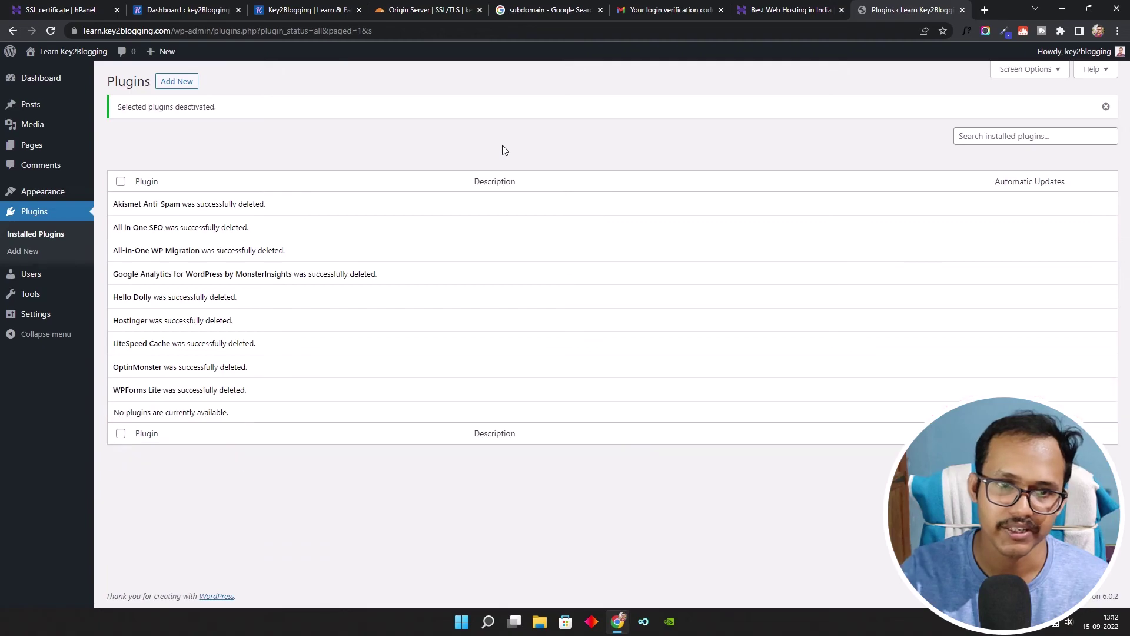
# Move the sample post "Hello world!" to the trash.
pyautogui.click(41, 113)
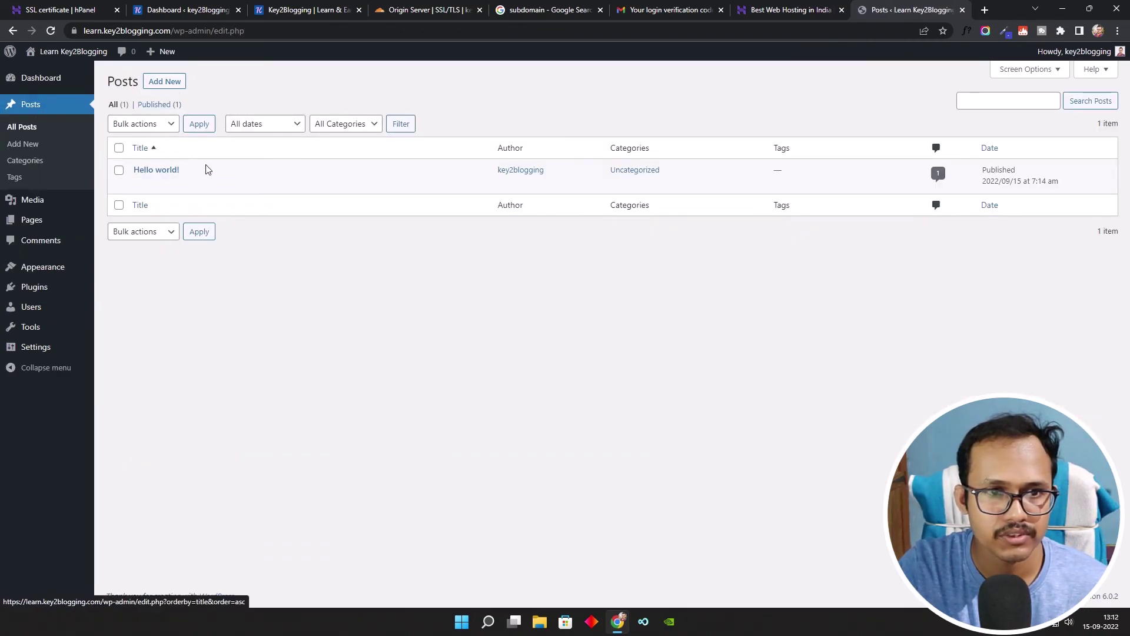
pyautogui.moveTo(204, 183)
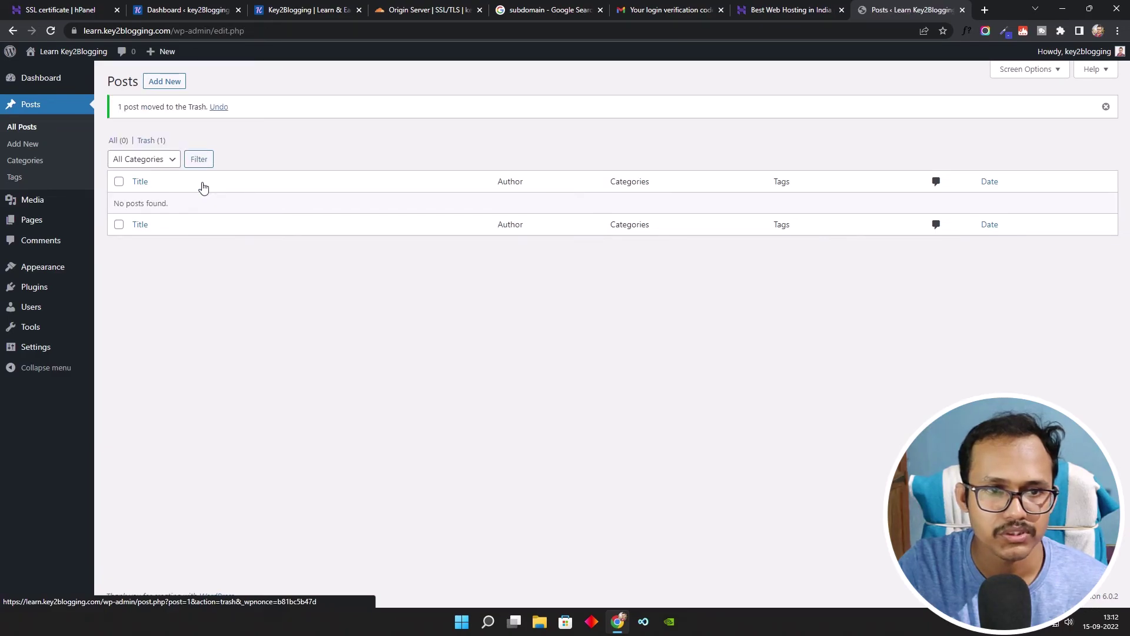
# Set the site's permalink structure to Post name and save the change.
pyautogui.click(36, 348)
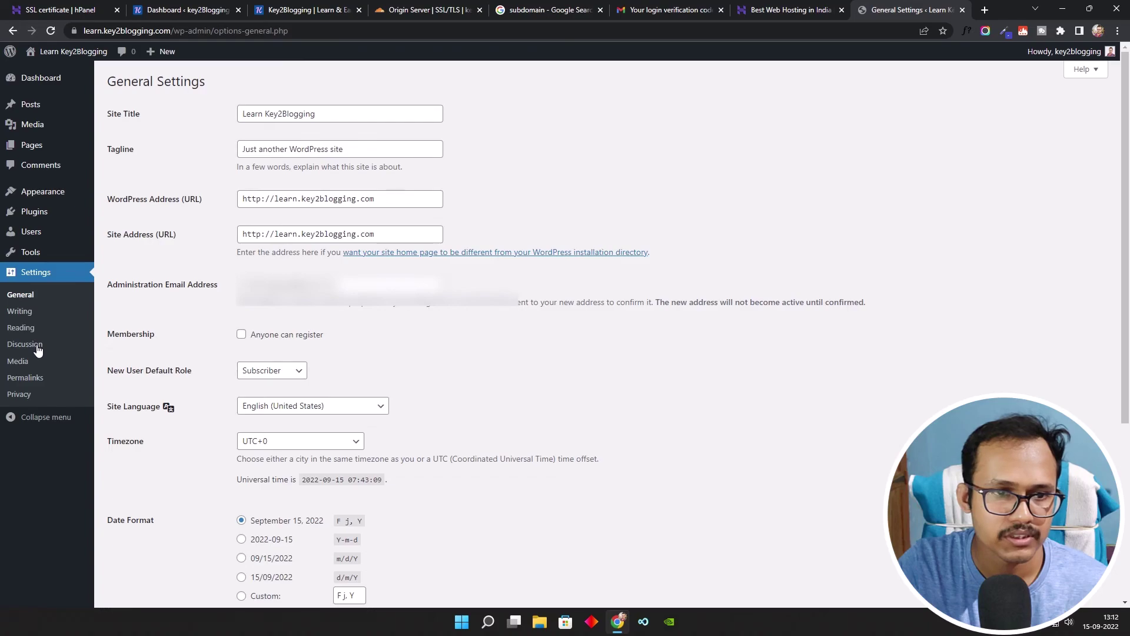
pyautogui.click(34, 377)
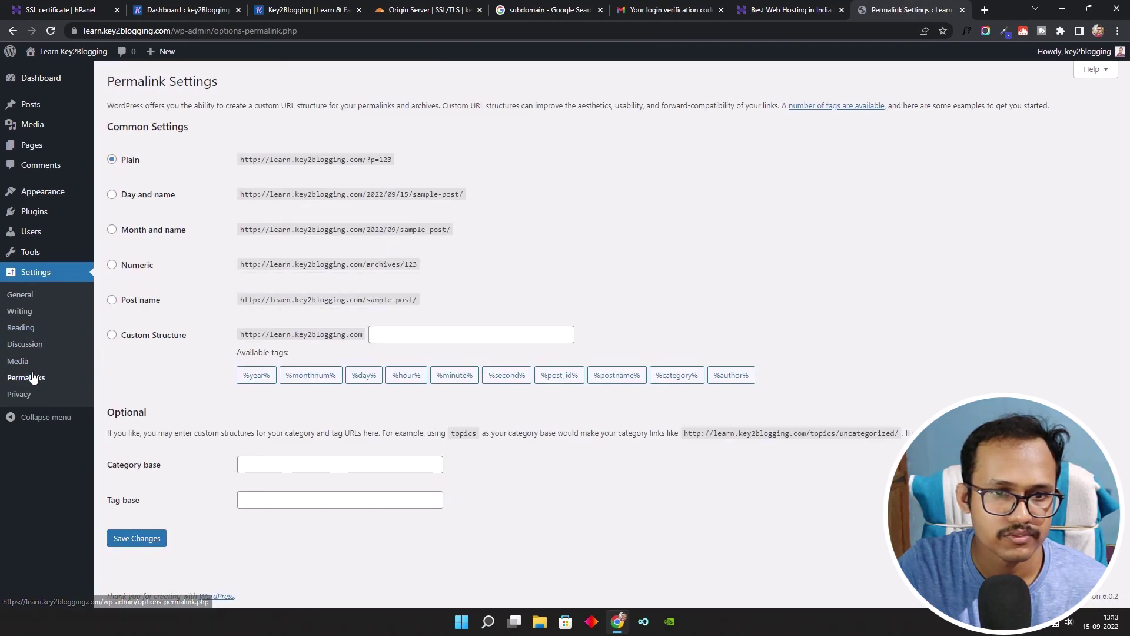
pyautogui.click(112, 301)
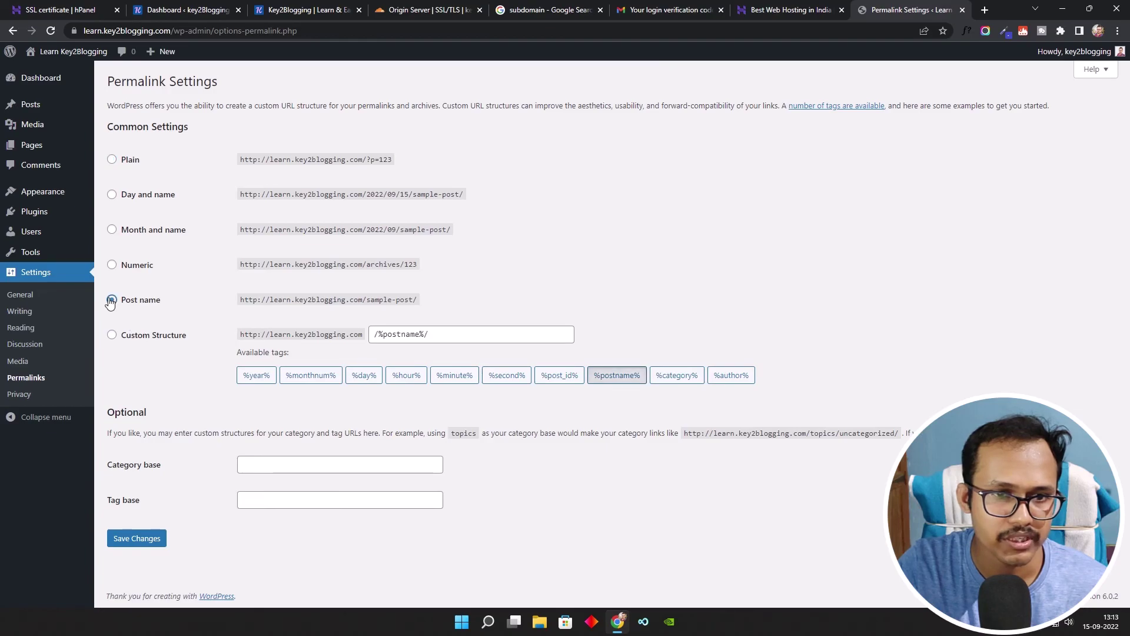
pyautogui.click(153, 539)
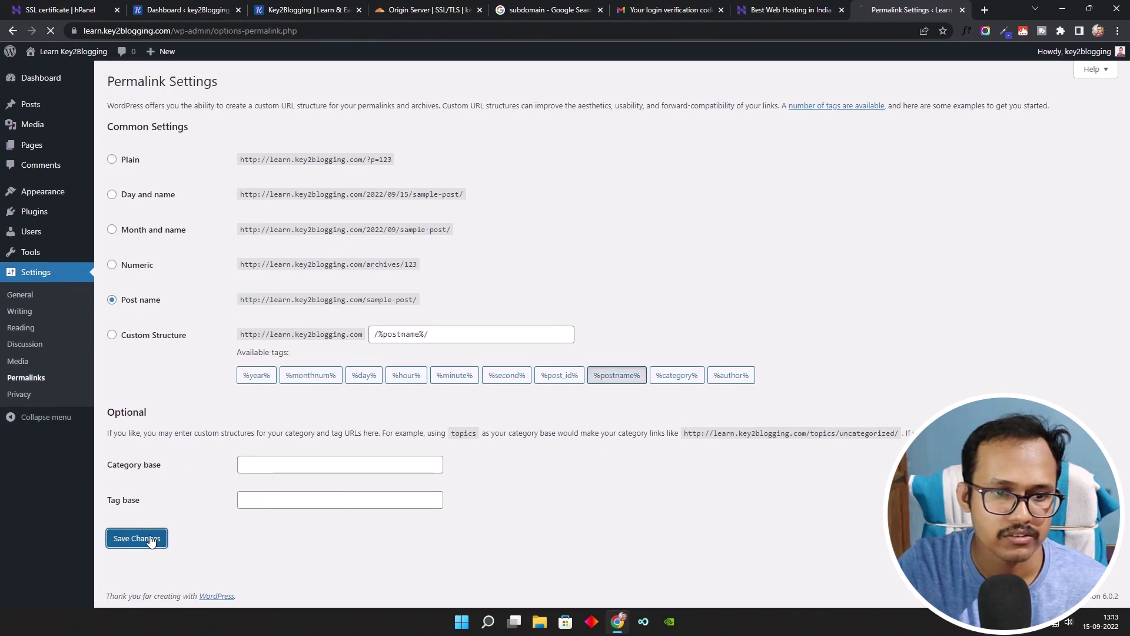